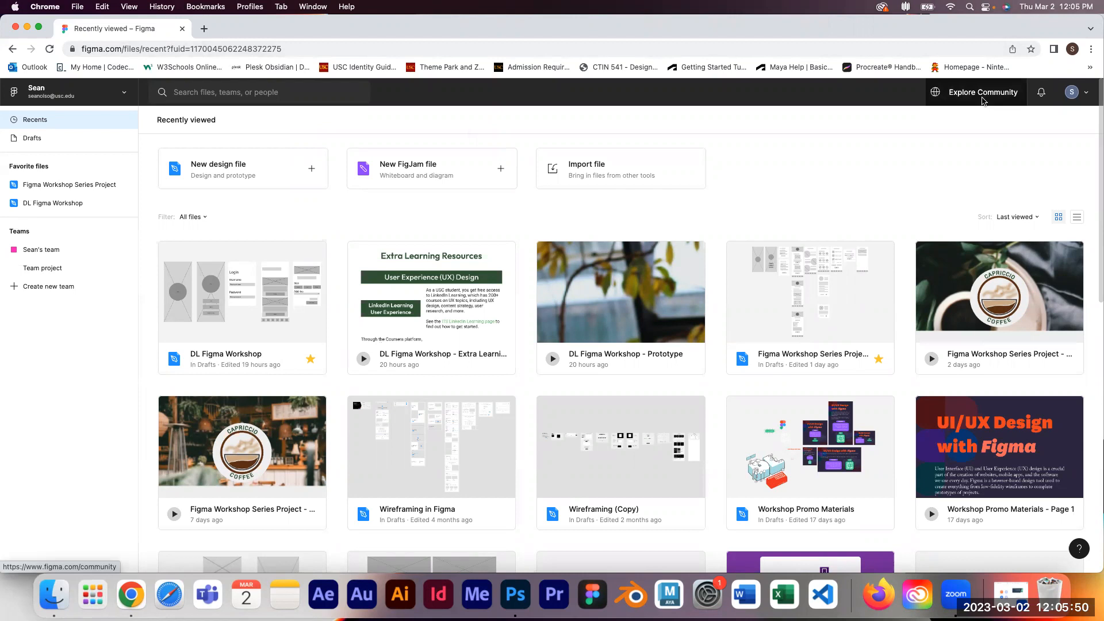
Step: Open the Figma Community and browse the trending community resources
left_click(983, 101)
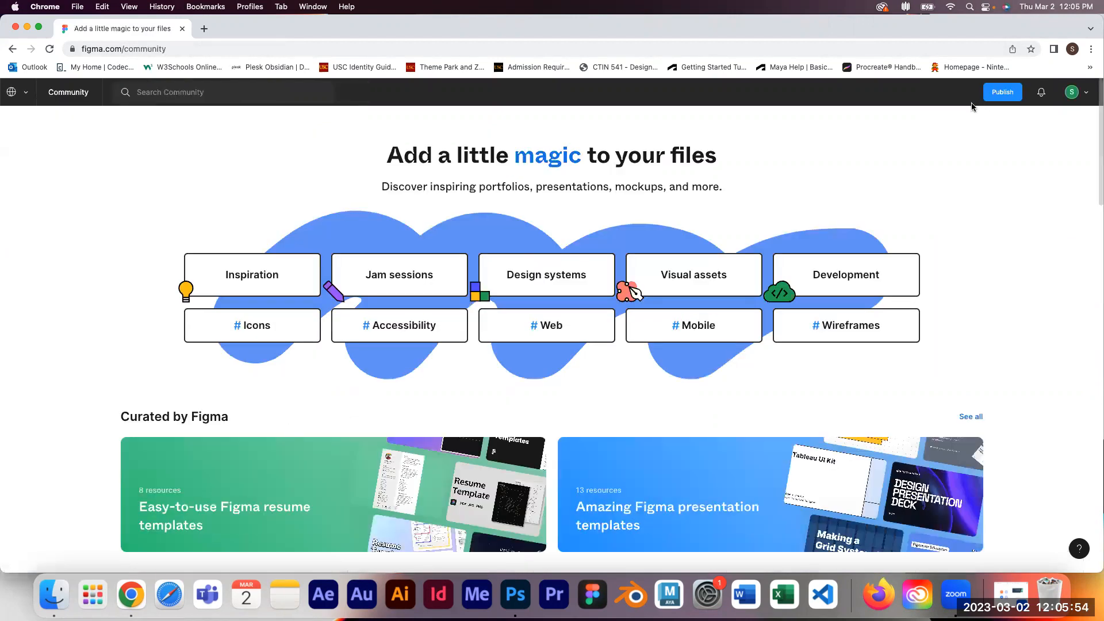
scroll(910, 144, "down", 3)
scroll(910, 146, "down", 10)
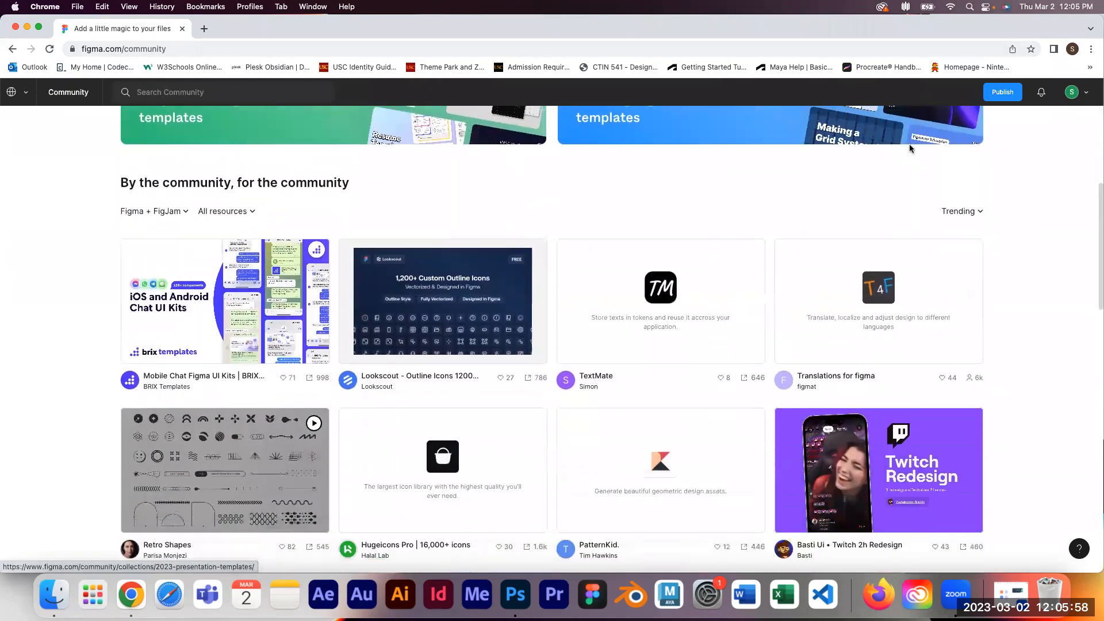
scroll(910, 149, "down", 3)
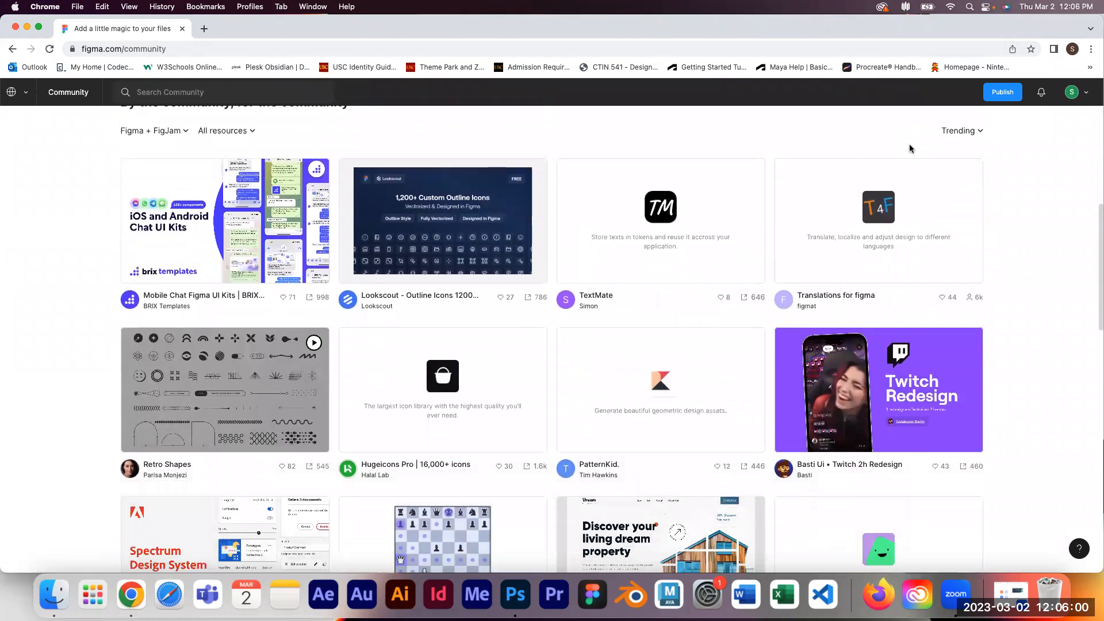
scroll(910, 145, "down", 3)
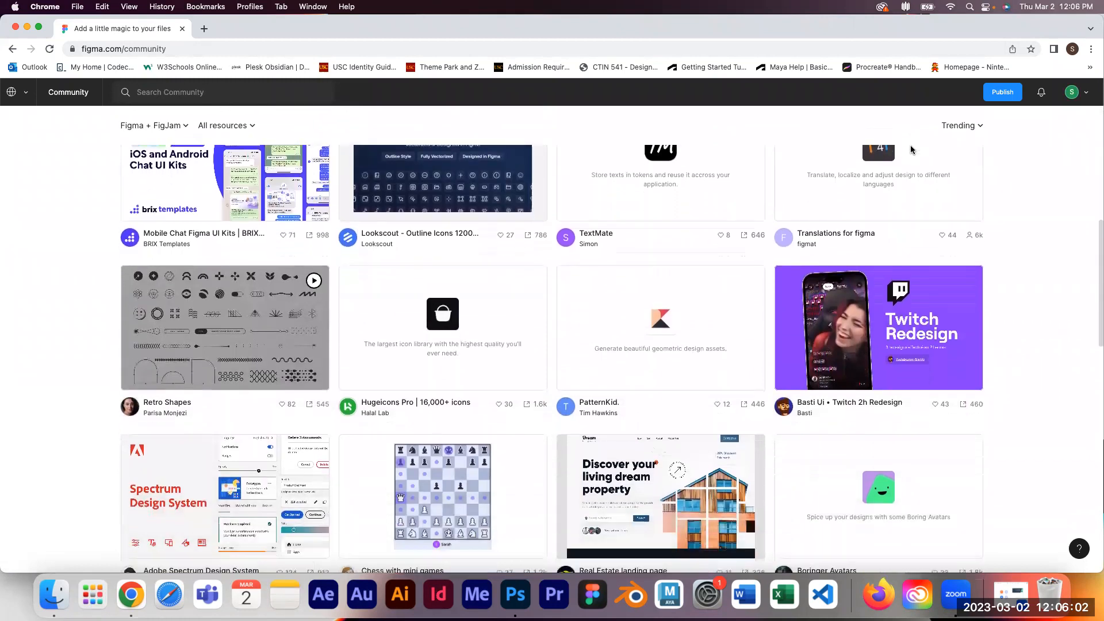
scroll(836, 187, "down", 5)
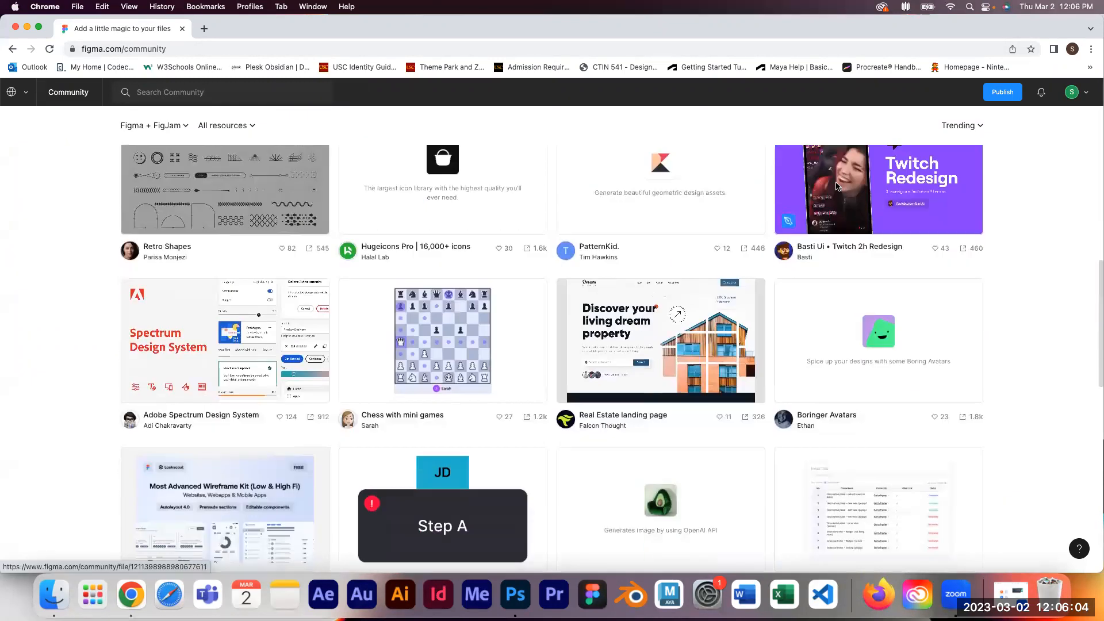
scroll(836, 186, "down", 2)
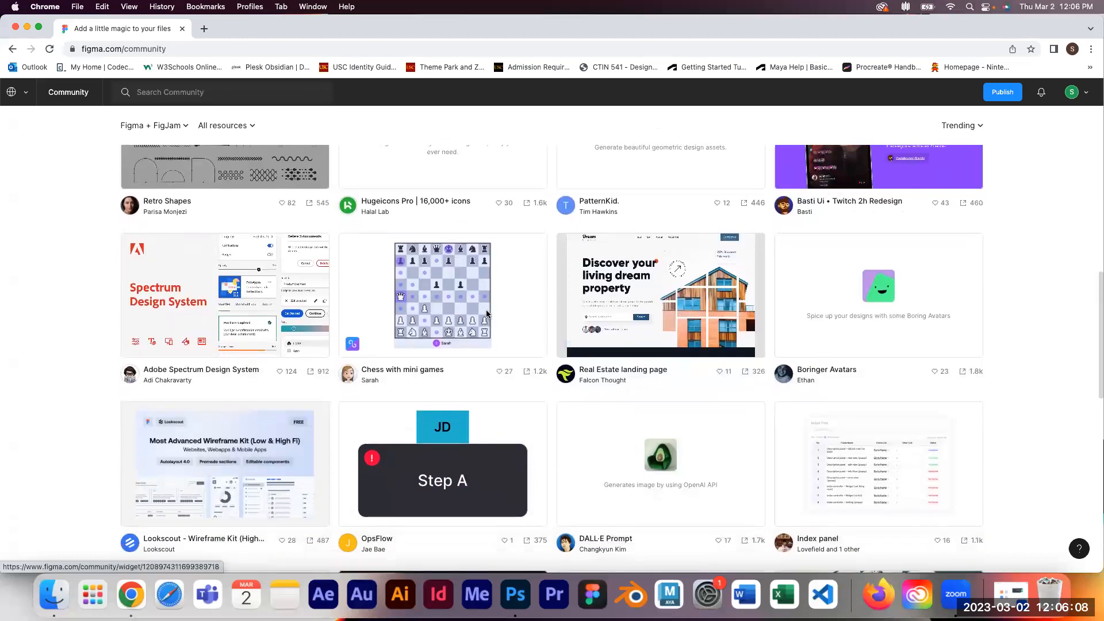
scroll(487, 313, "down", 5)
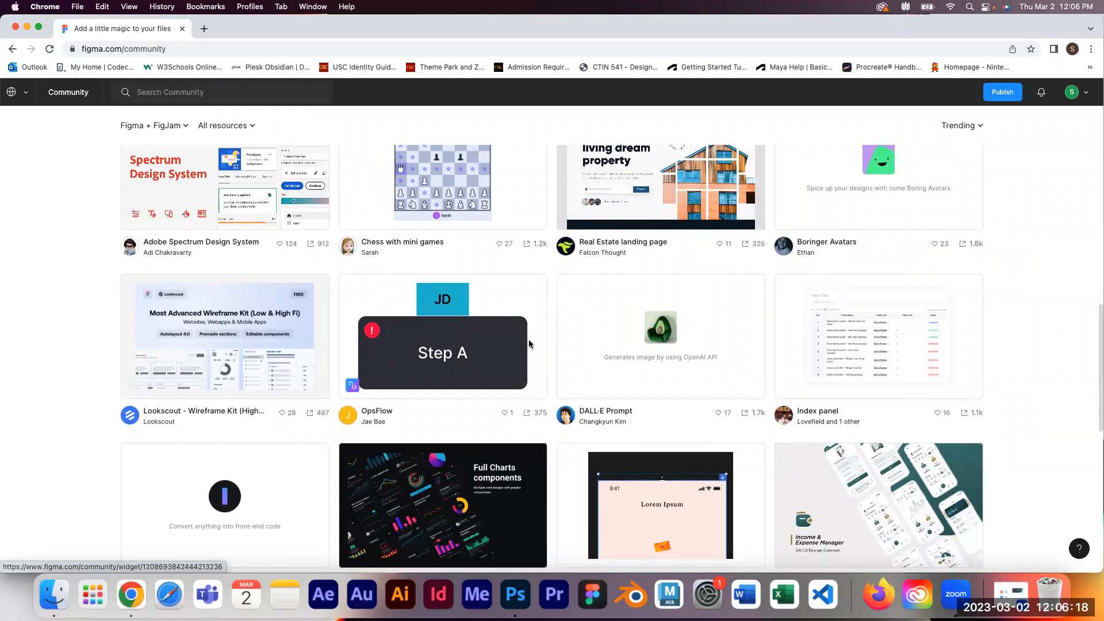
scroll(530, 344, "down", 7)
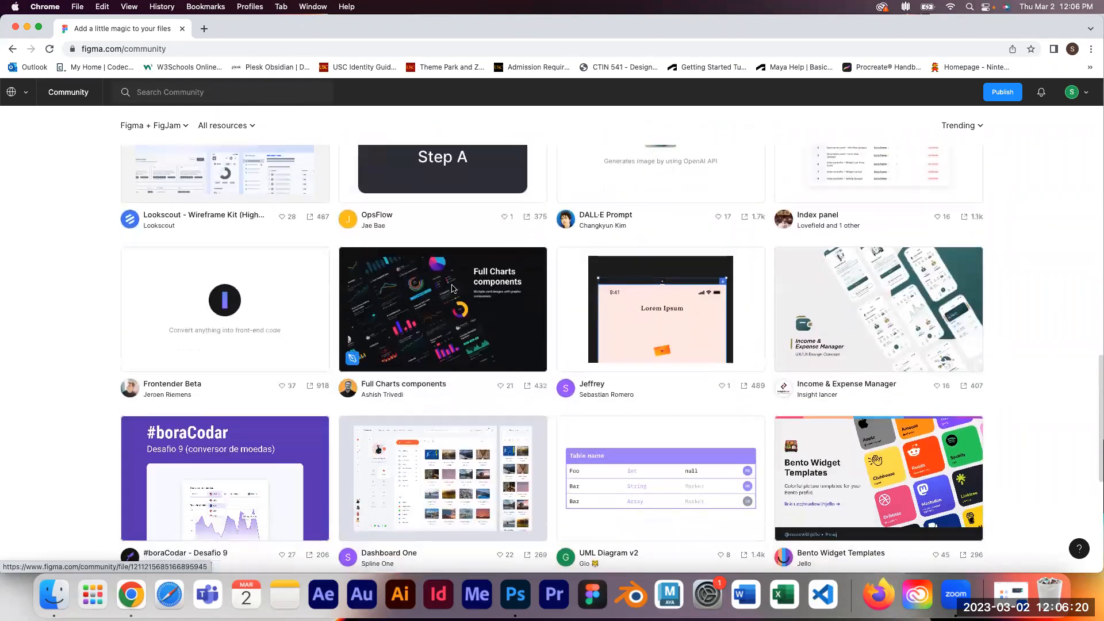
scroll(502, 348, "up", 1)
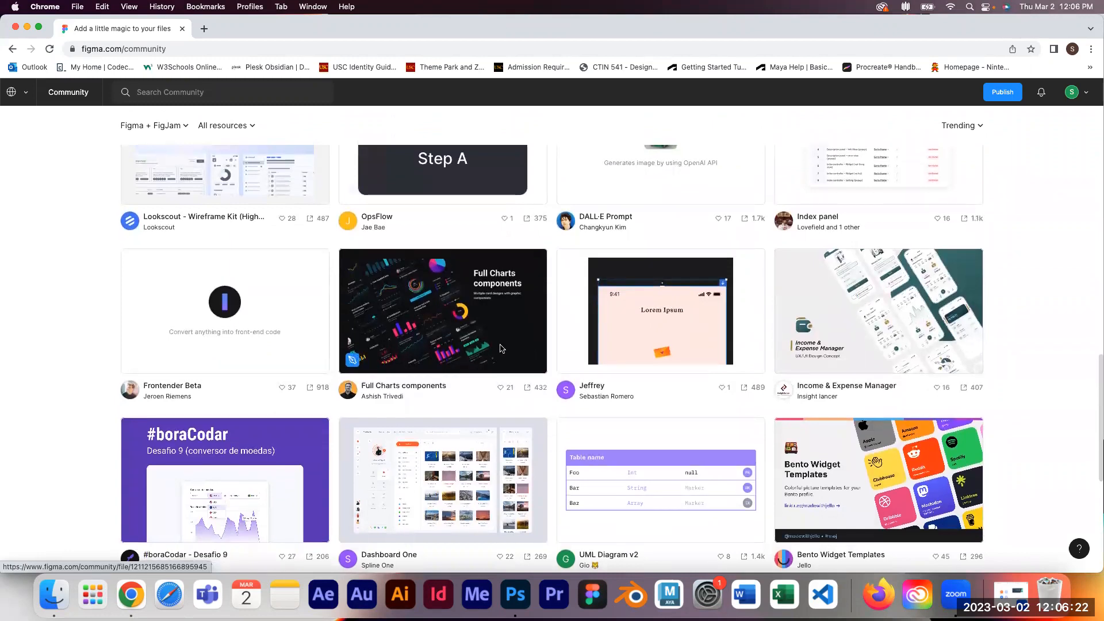
scroll(501, 349, "up", 10)
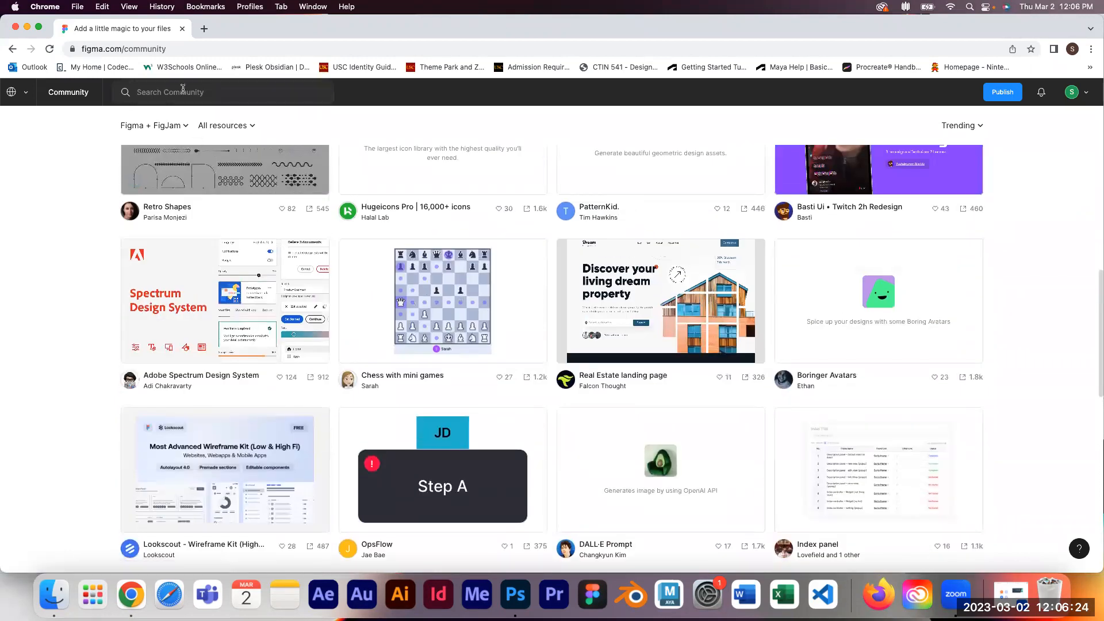
Step: Search the community for DL Figma and open the DL Figma Workshop file page
left_click(183, 90)
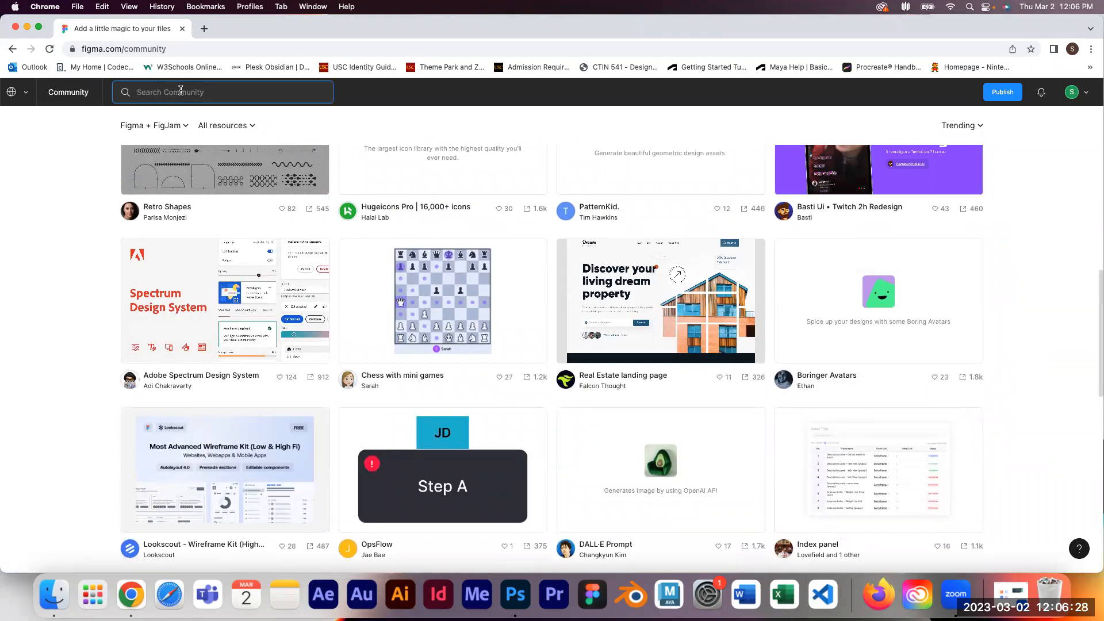
key("Return")
type("DL Fi")
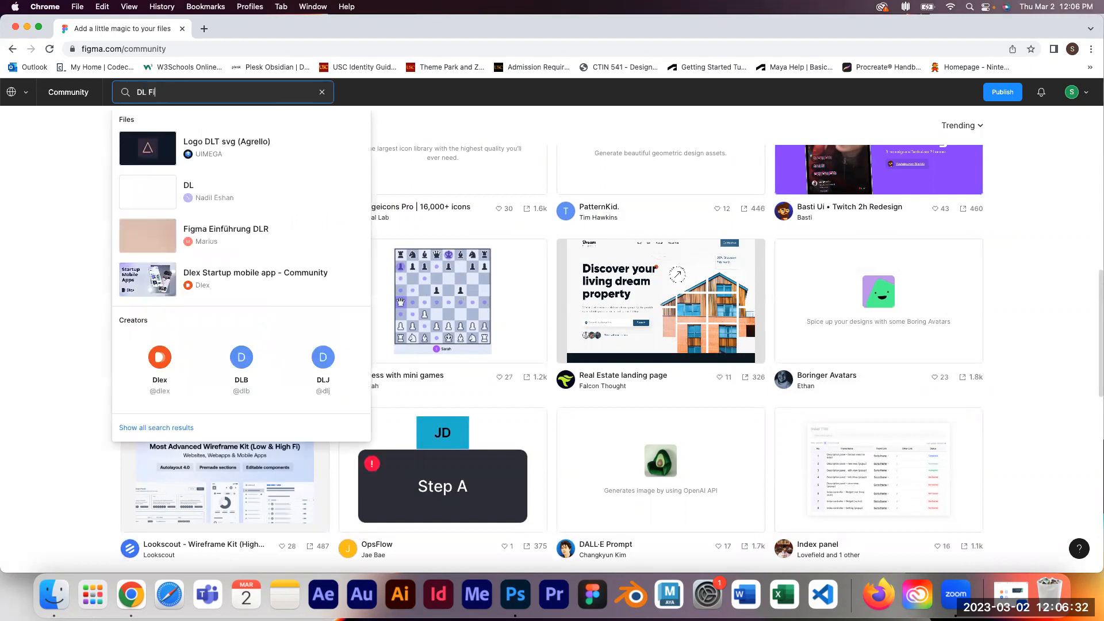
type("gma")
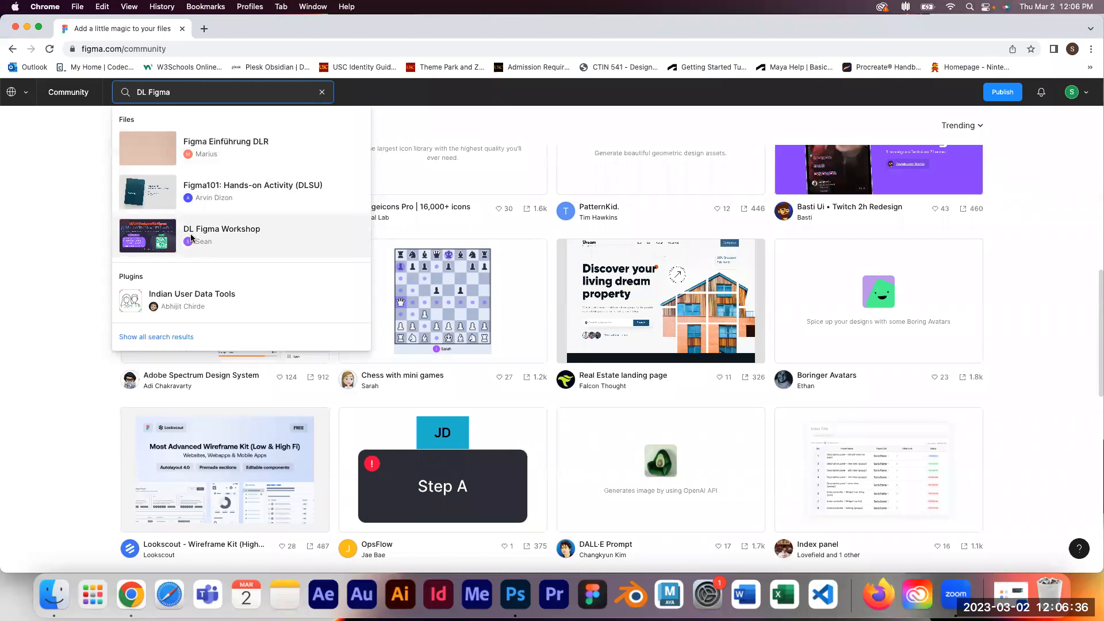
left_click(228, 241)
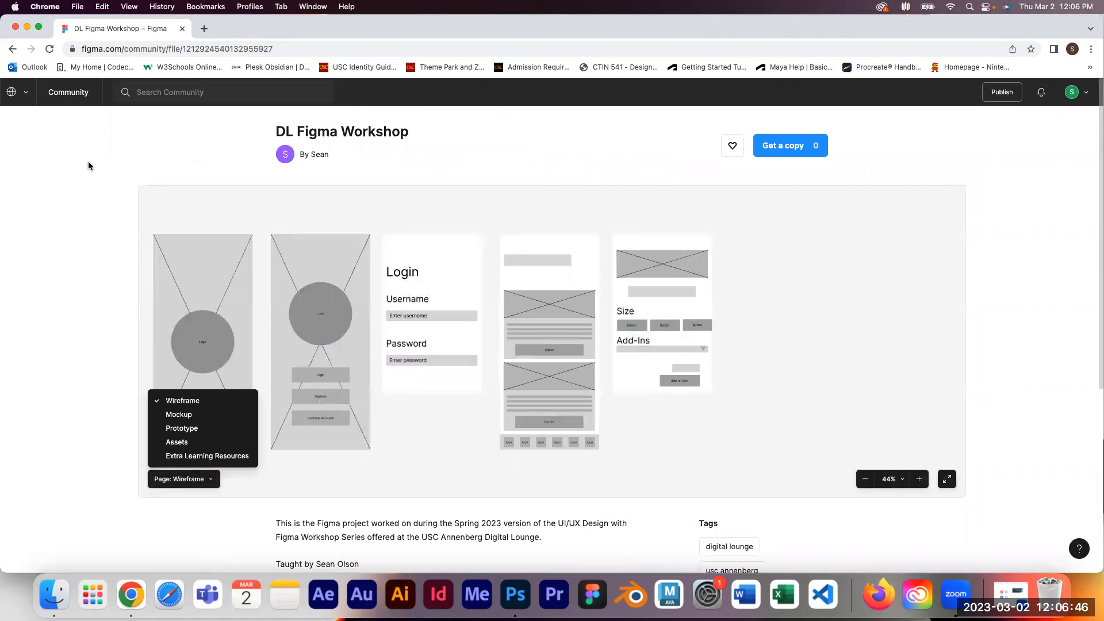
Step: Get a copy of the DL Figma Workshop file into drafts
scroll(89, 161, "down", 3)
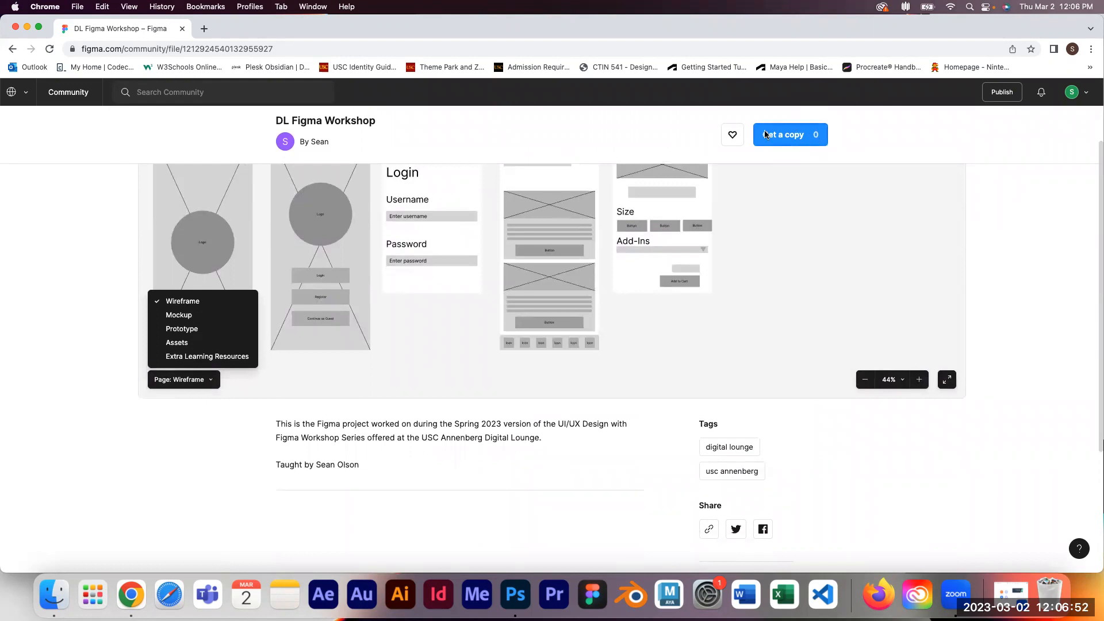
left_click(797, 138)
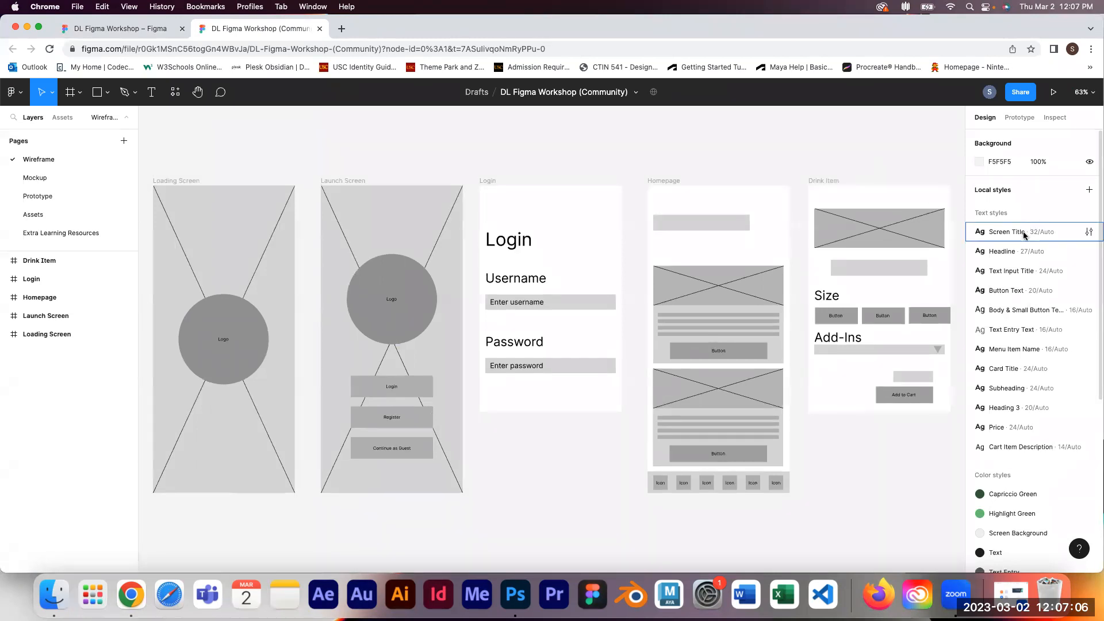
Step: Review the copied file's local styles and select the Launch Screen frame
scroll(1015, 412, "down", 2)
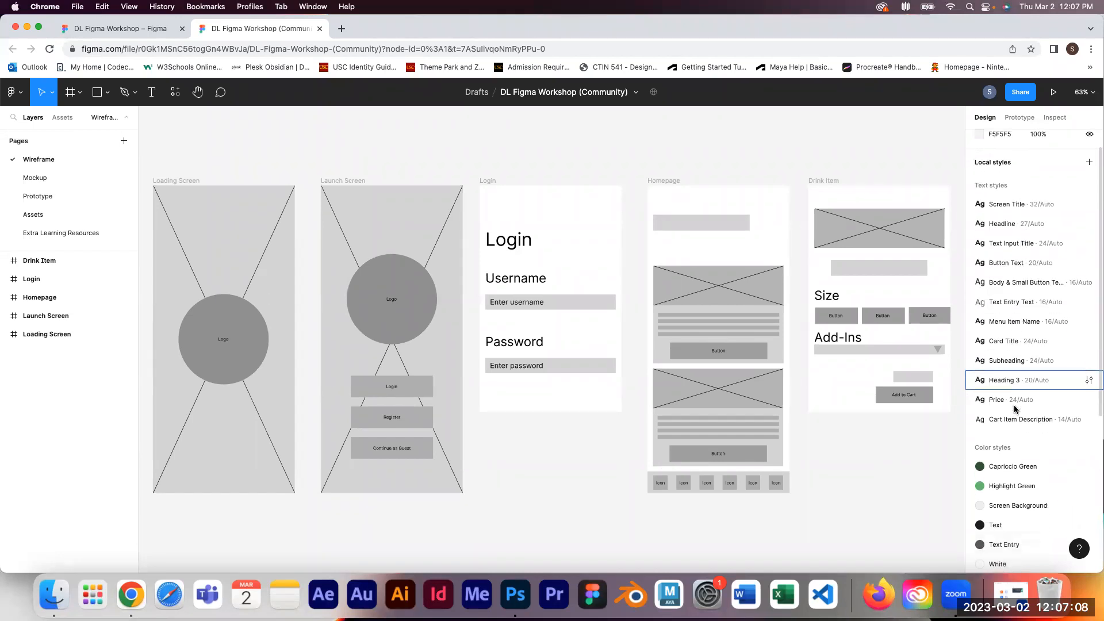
scroll(1015, 412, "down", 7)
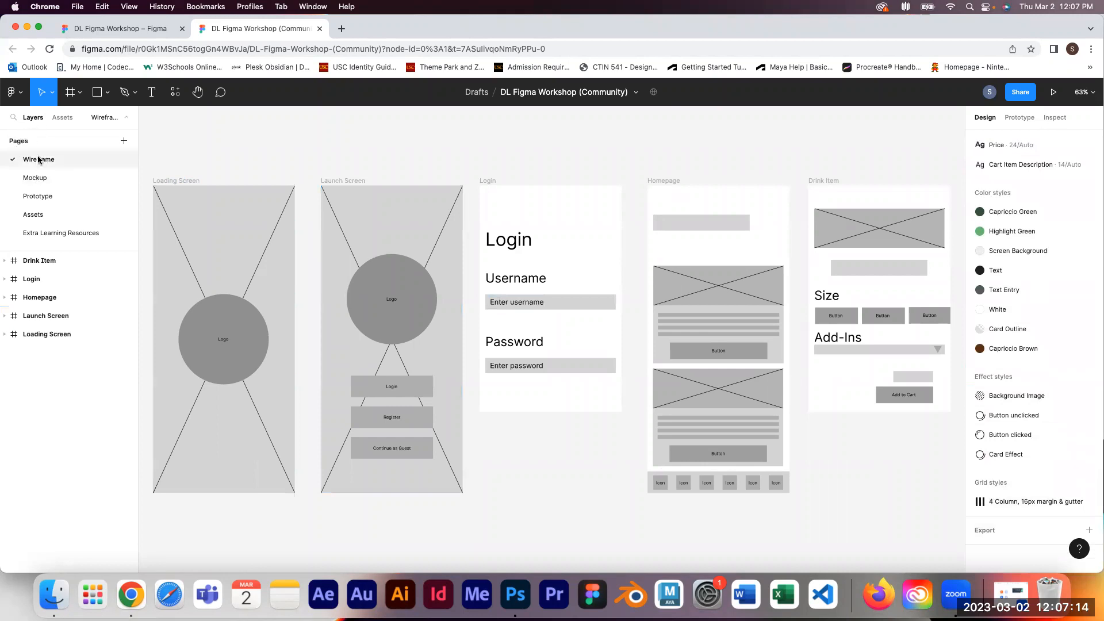
left_click(384, 231)
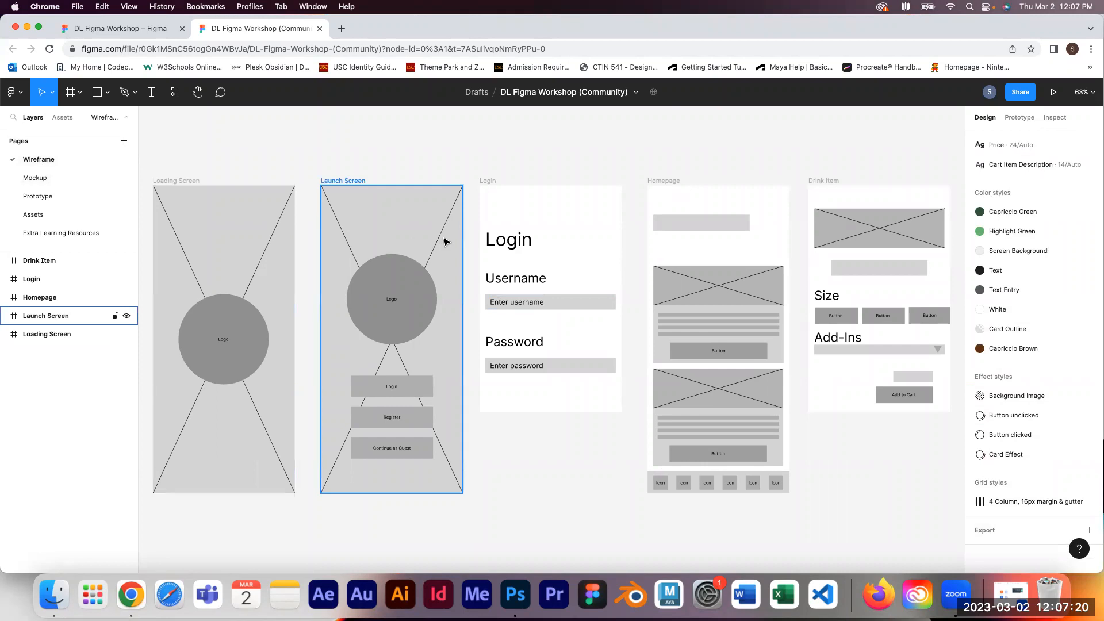
key("Escape")
Step: Return to the community page and switch back to the personal account's recent files
left_click(142, 32)
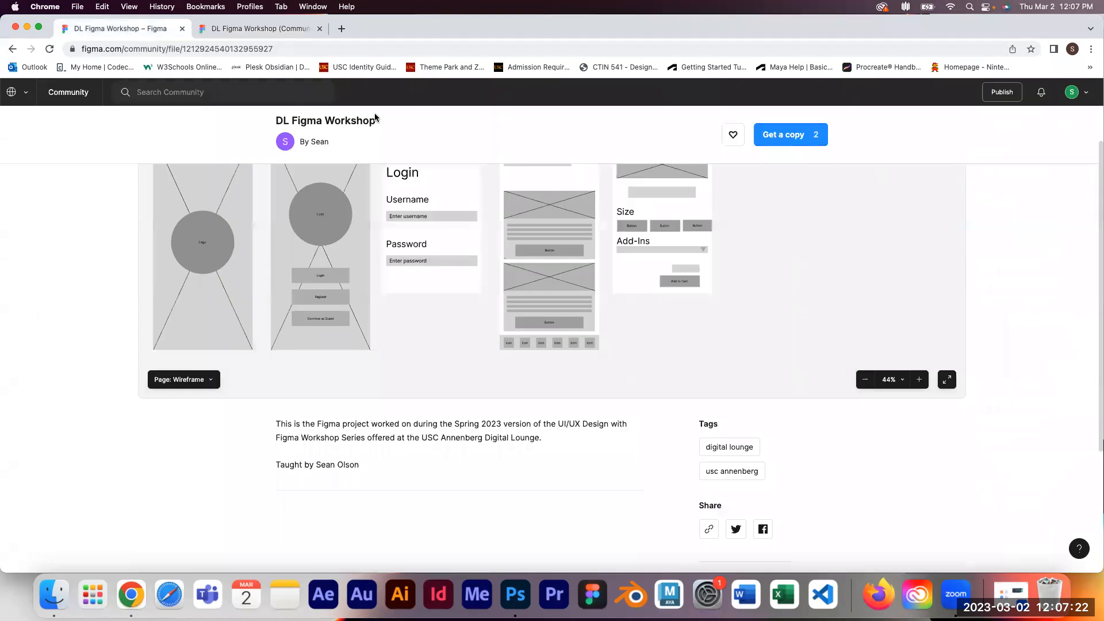
scroll(485, 229, "up", 3)
scroll(556, 145, "up", 3)
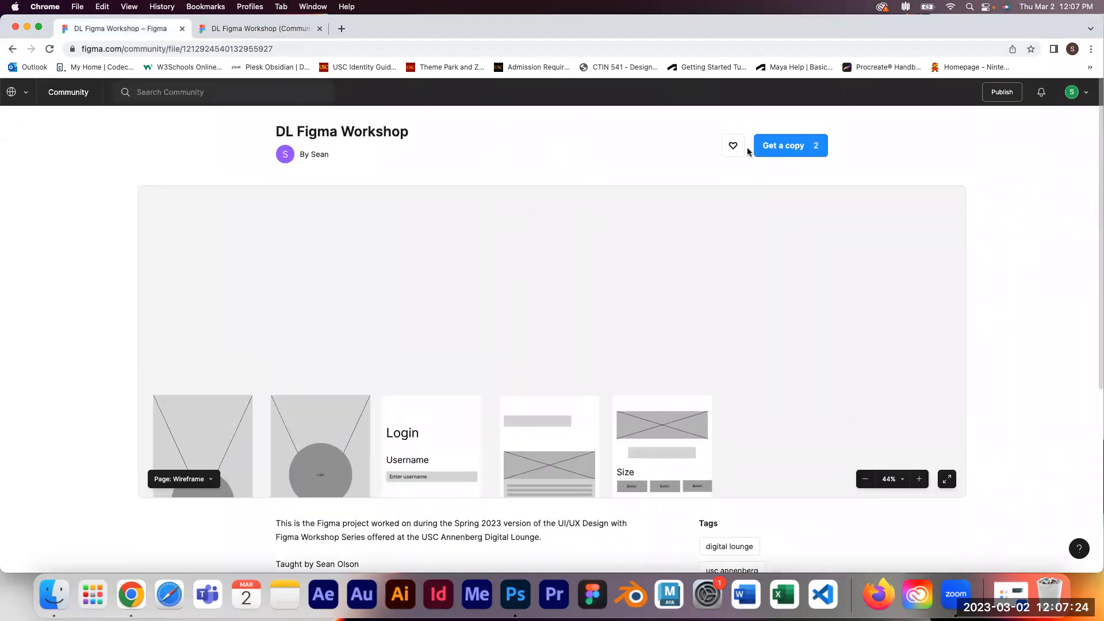
left_click(67, 94)
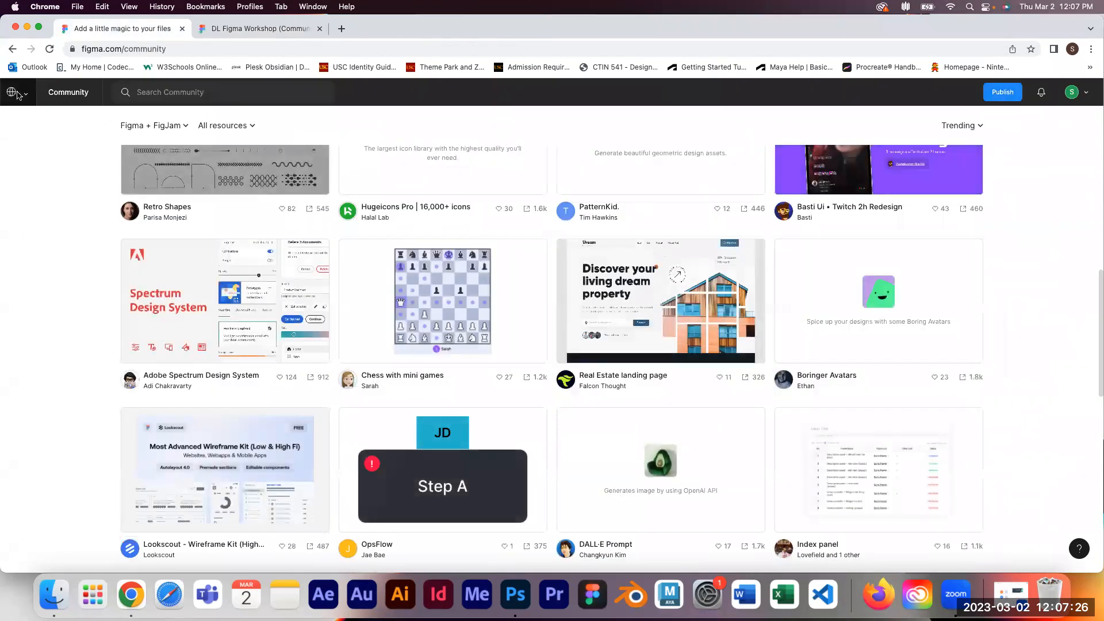
left_click(25, 95)
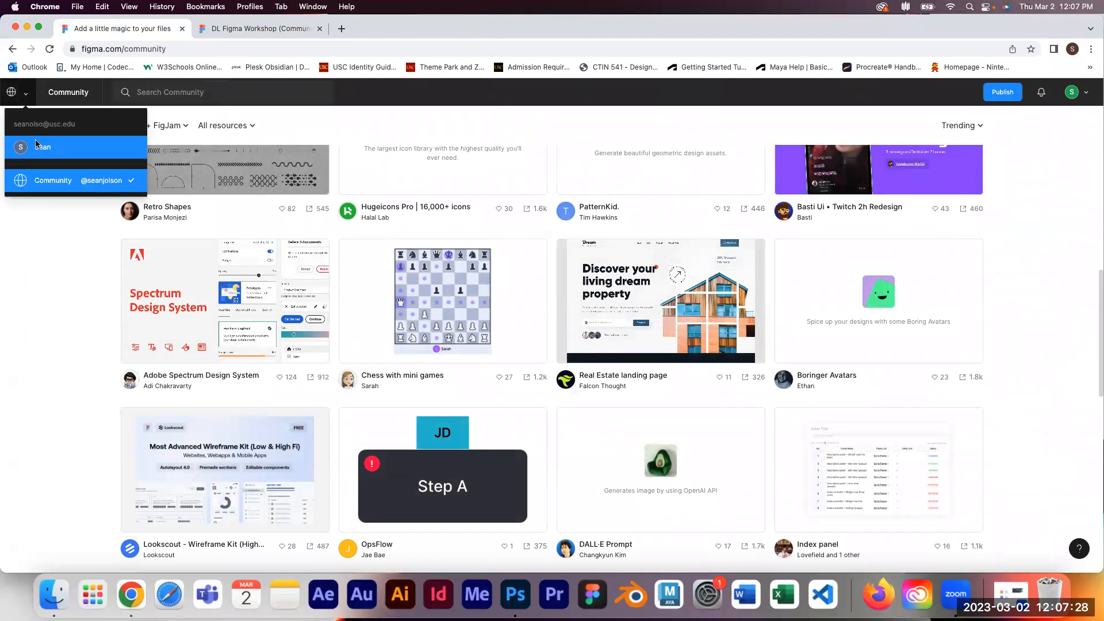
left_click(35, 140)
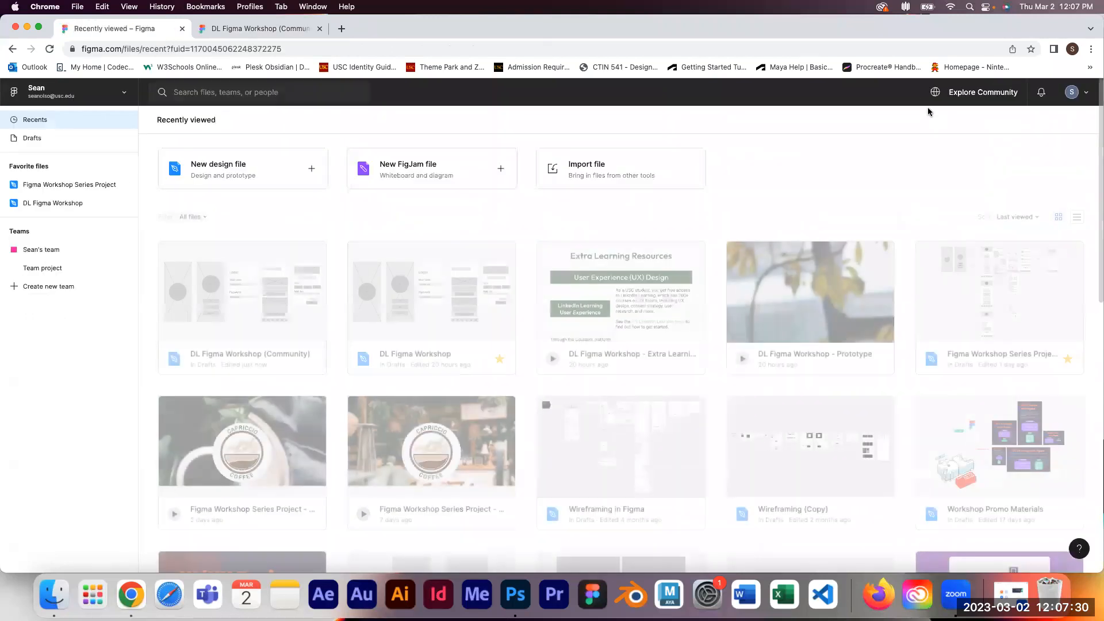
Step: Search the community again for DL Figma and open the DL Figma Workshop file page
left_click(977, 92)
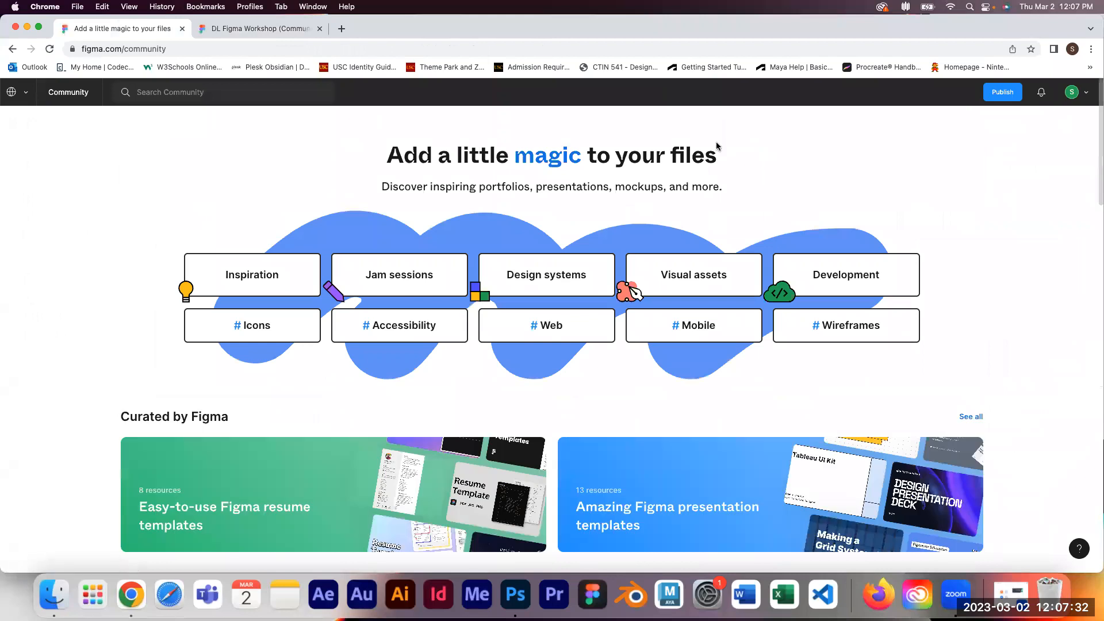
left_click(193, 93)
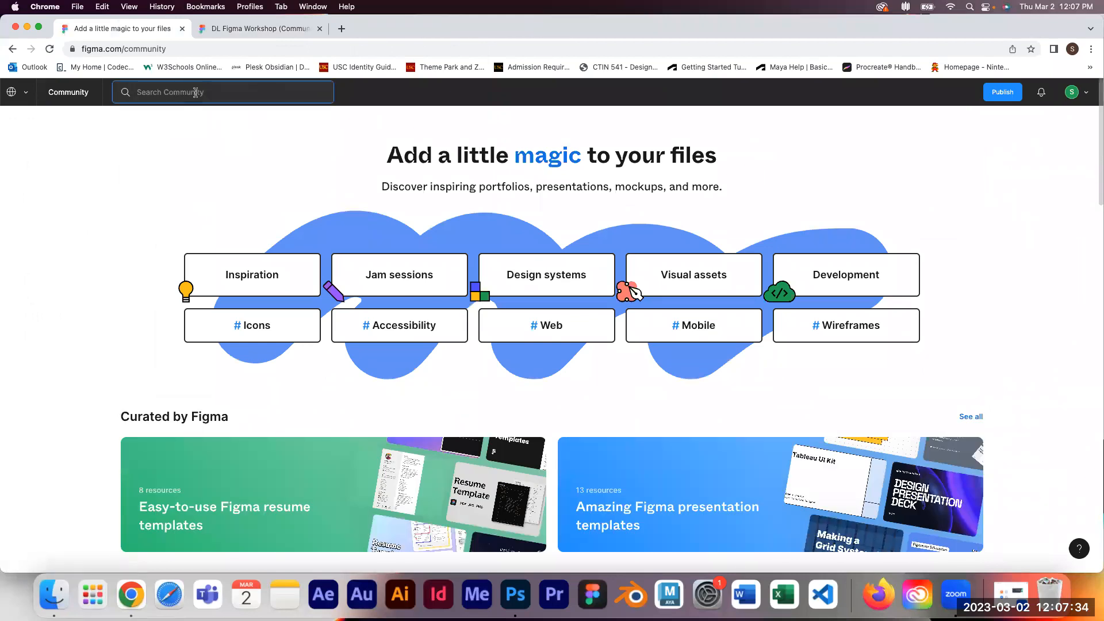
type("DL")
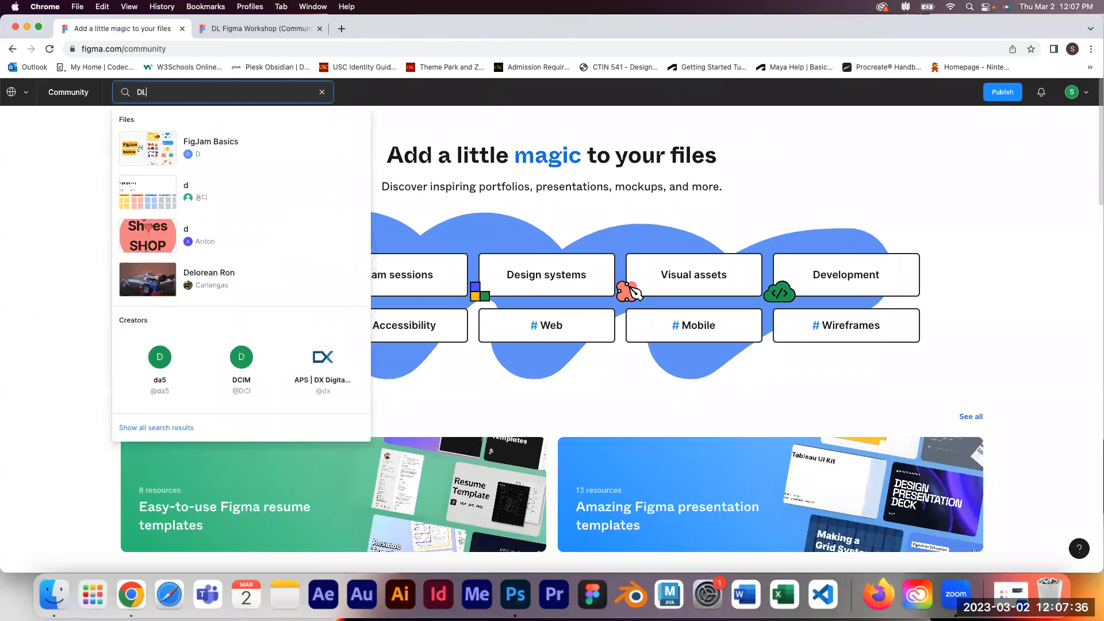
type(" Figma")
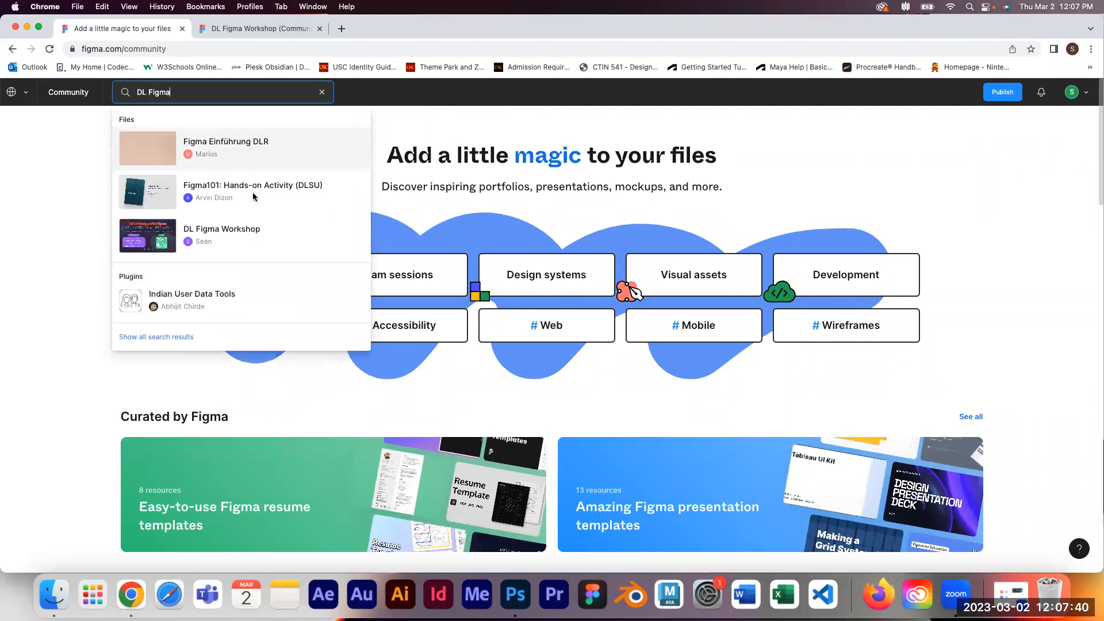
left_click(206, 245)
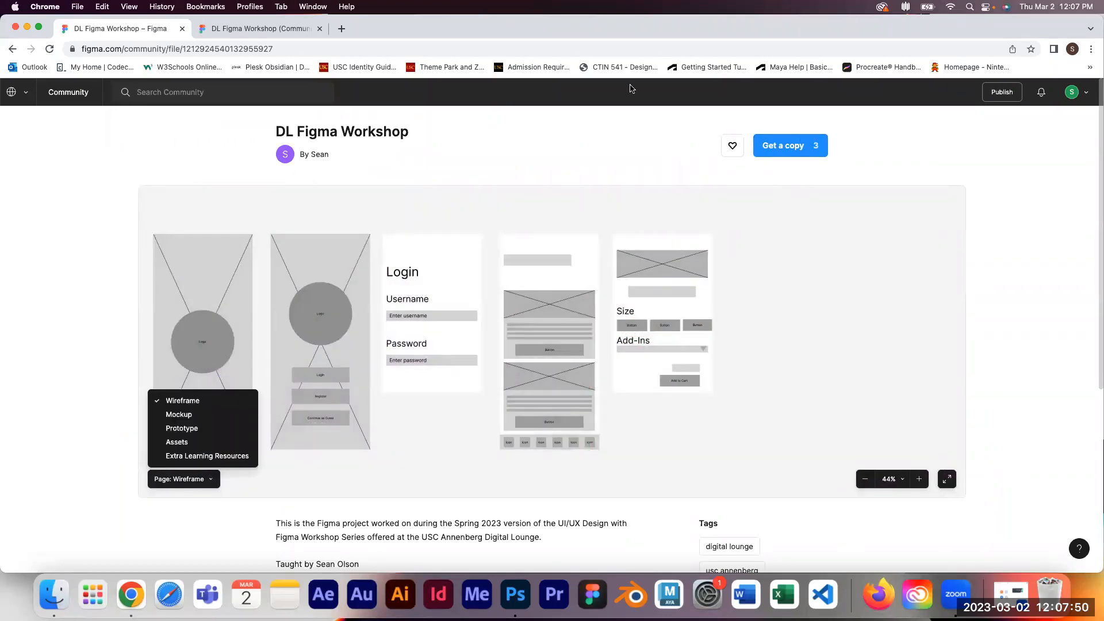
Step: Switch to the copied file and view its Mockup, Prototype, Assets and Extra Learning Resources pages
left_click(265, 30)
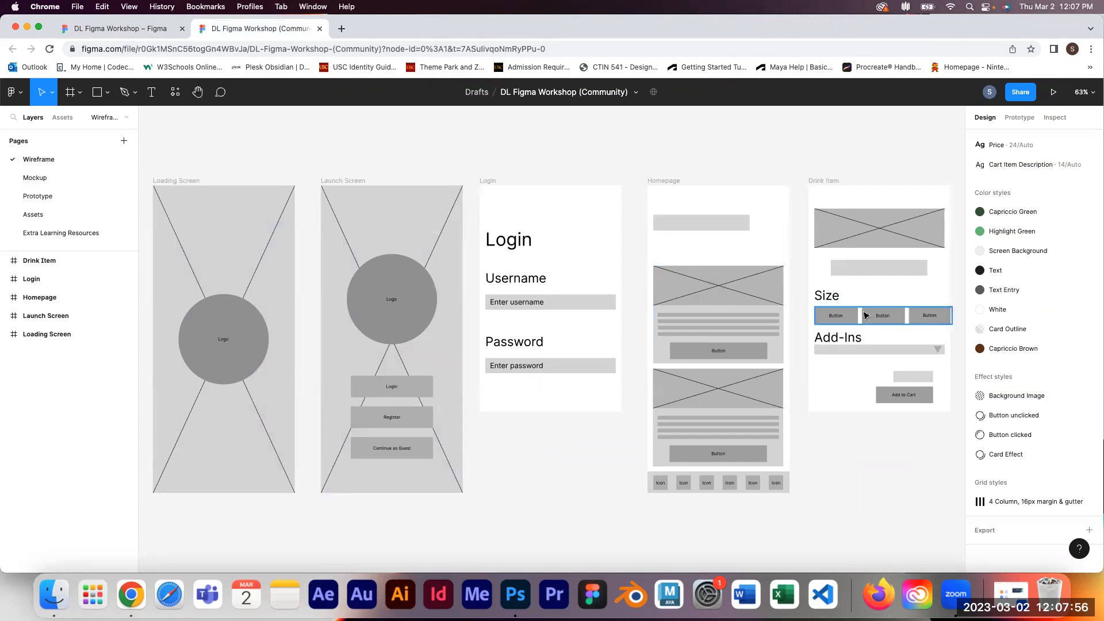
left_click(86, 178)
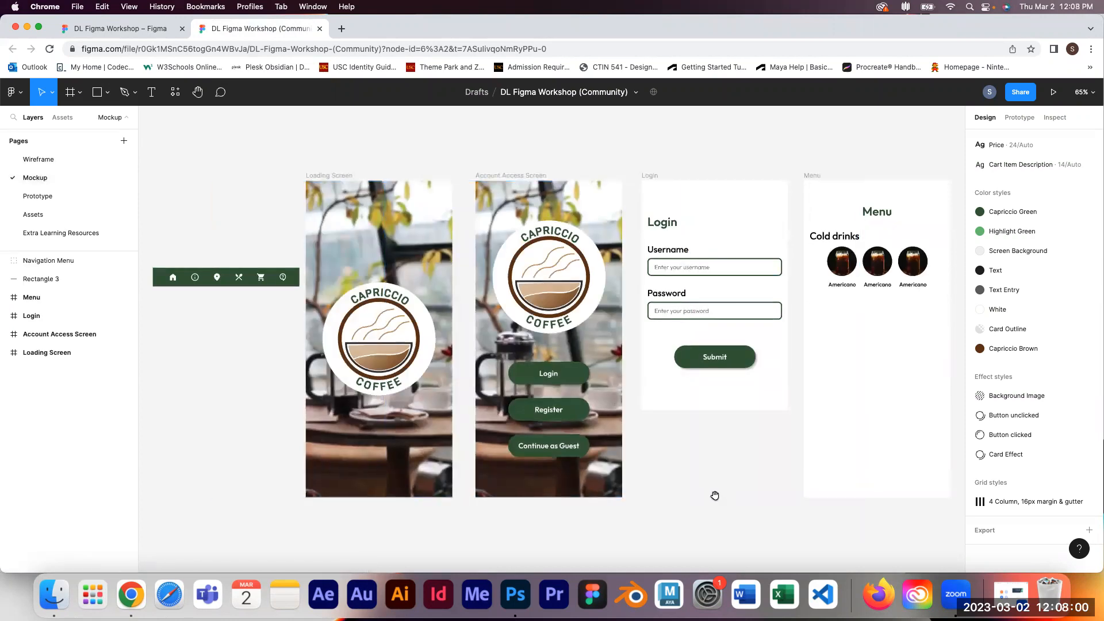
left_click_drag(718, 497, 717, 490)
left_click(43, 195)
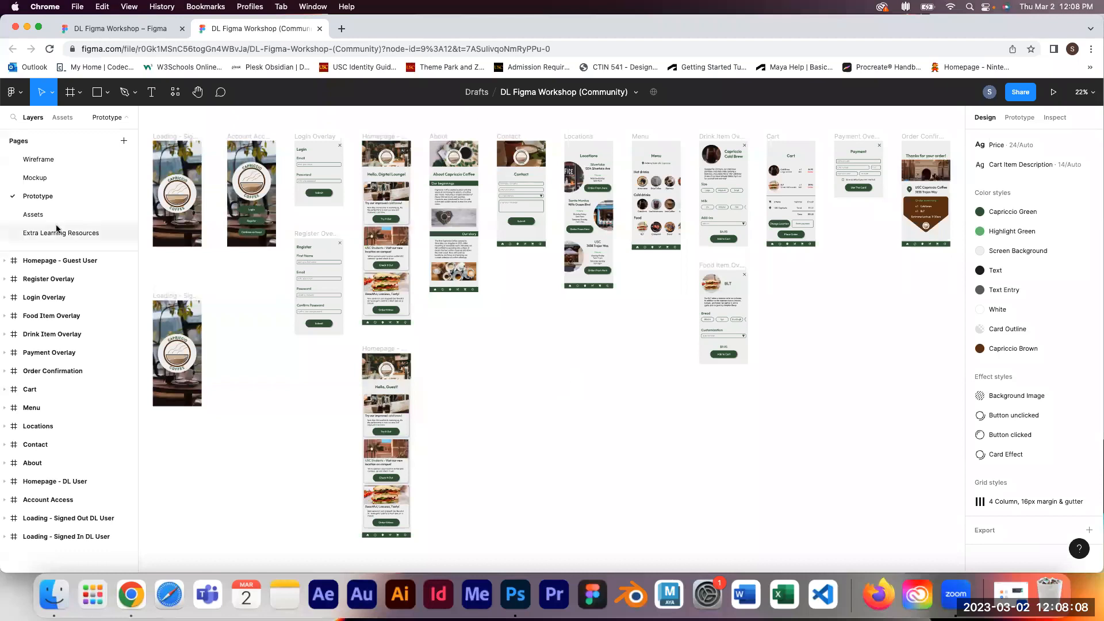
left_click(33, 214)
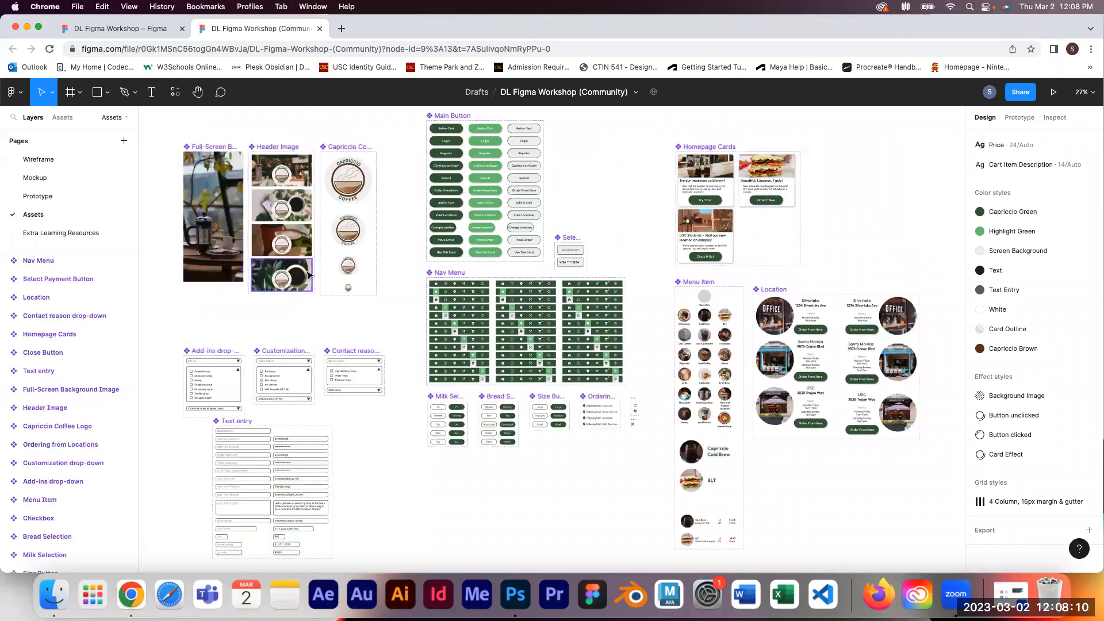
left_click_drag(574, 229, 601, 190)
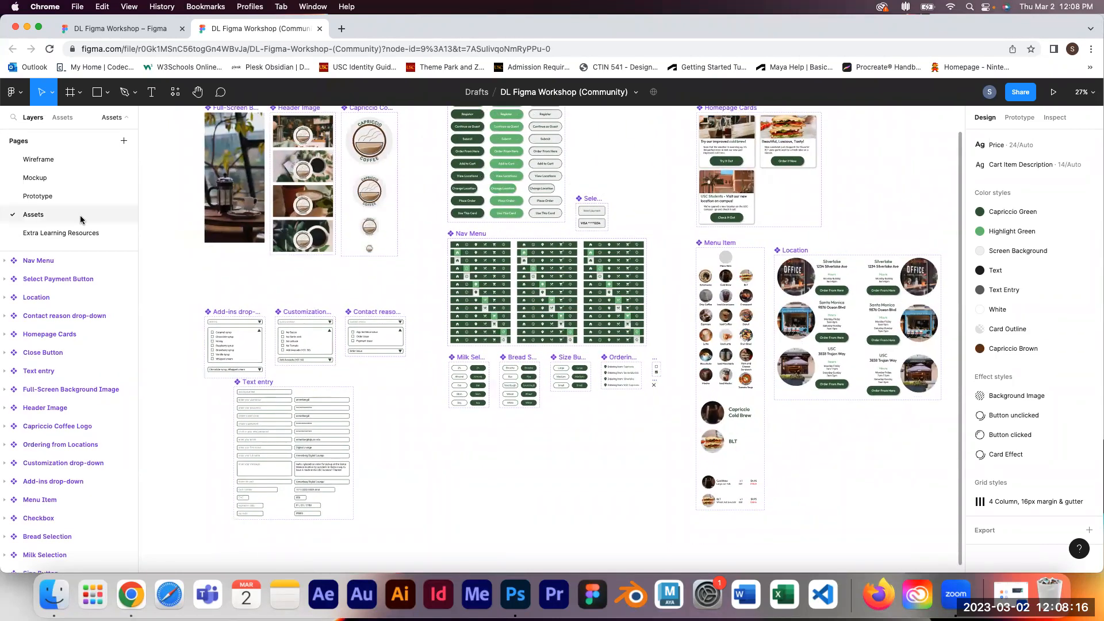
left_click(34, 238)
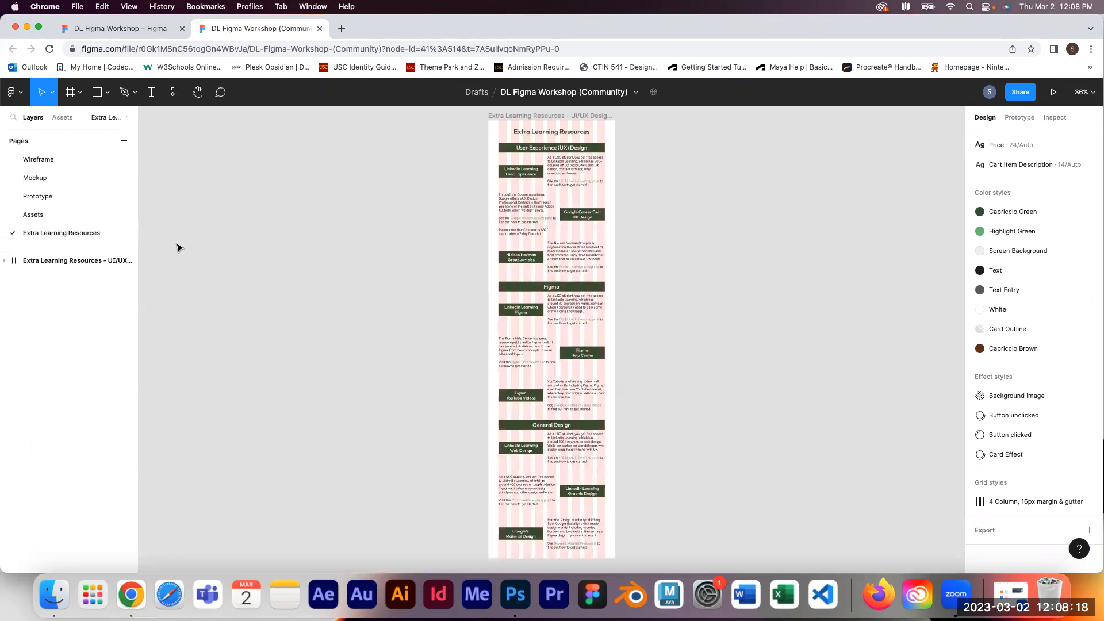
Step: Select the Extra Learning Resources frame, preview it as a prototype, scroll through it and close the preview
left_click(582, 117)
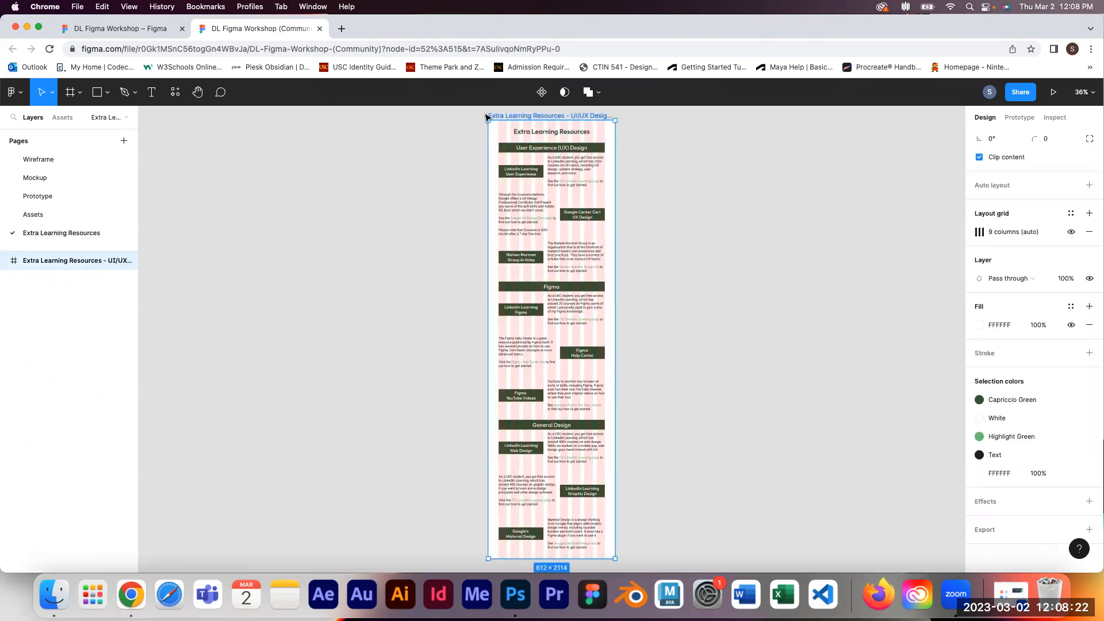
left_click(1058, 96)
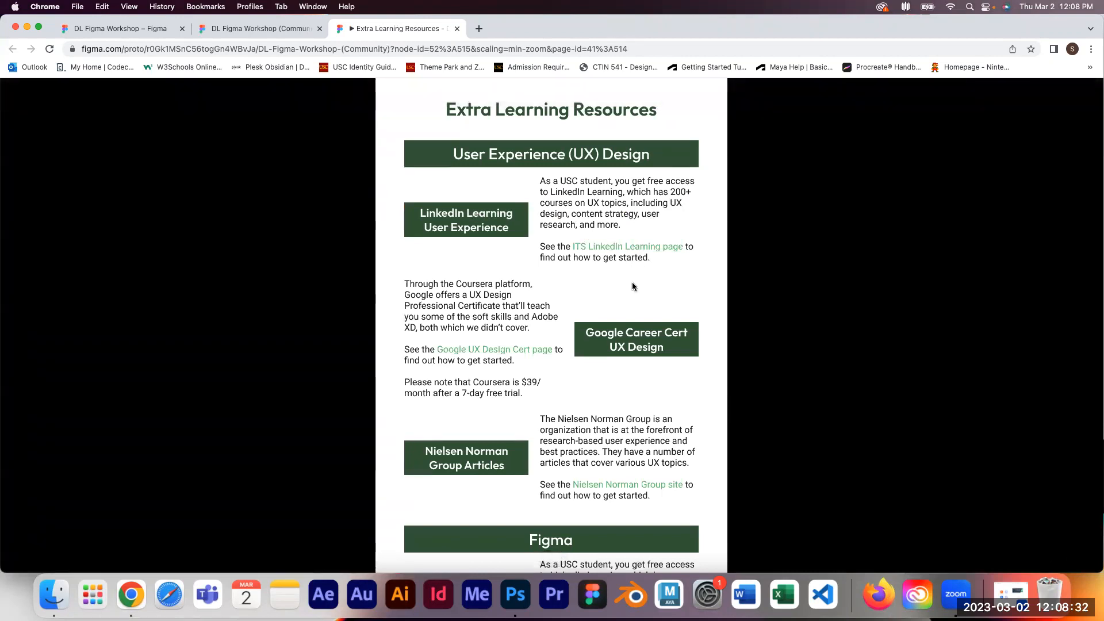
scroll(643, 306, "down", 10)
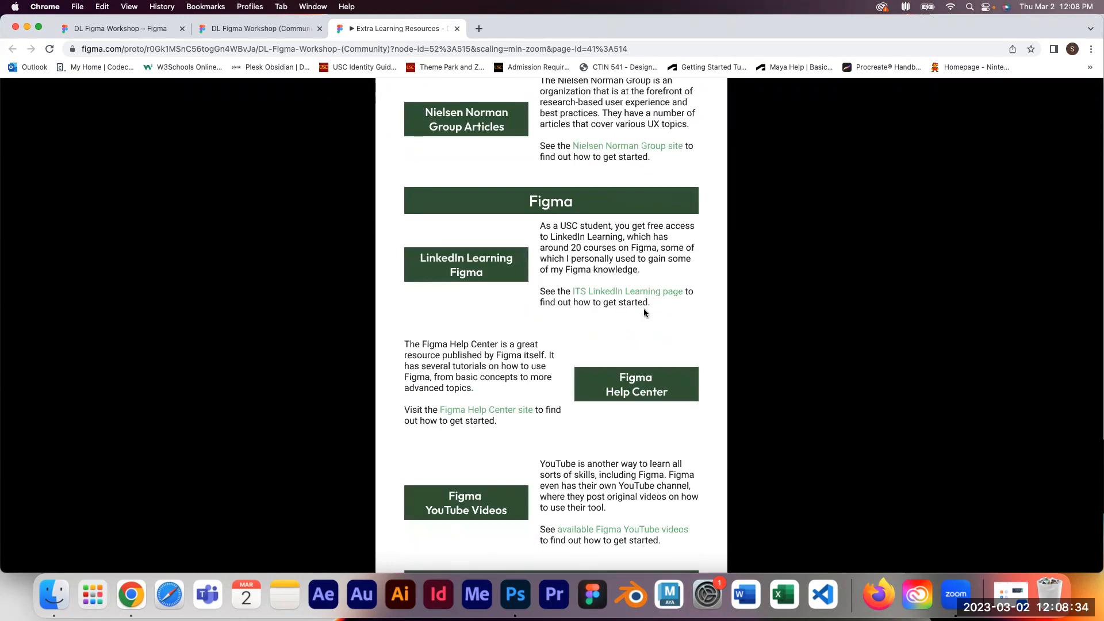
scroll(641, 310, "up", 9)
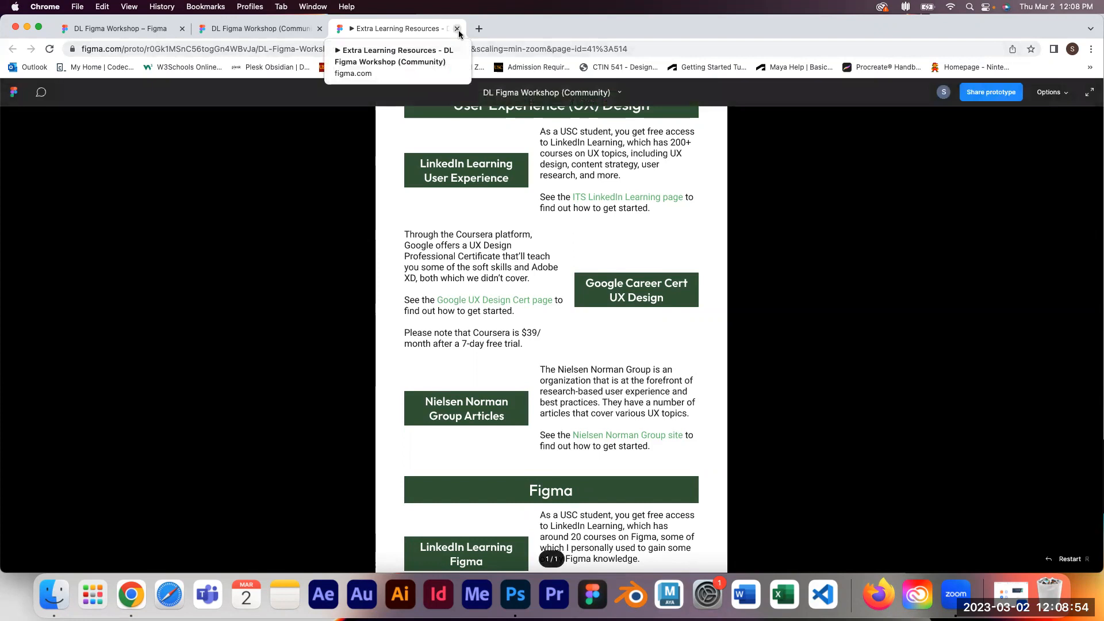
left_click(457, 29)
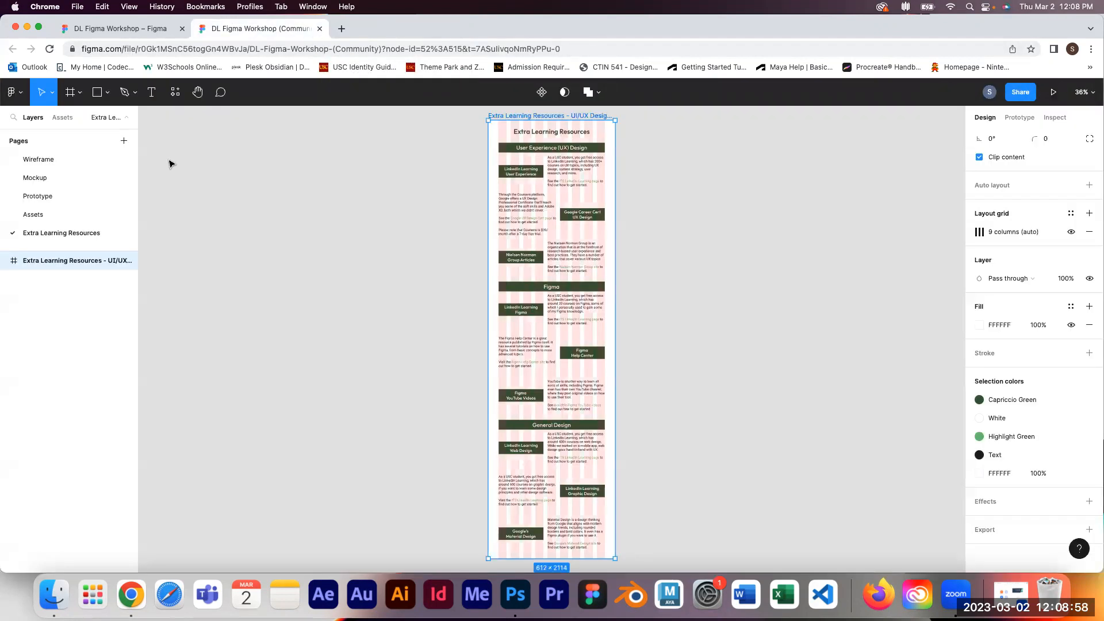
Step: Open the Prototype page and show the prototype settings with no layer selected
left_click(63, 196)
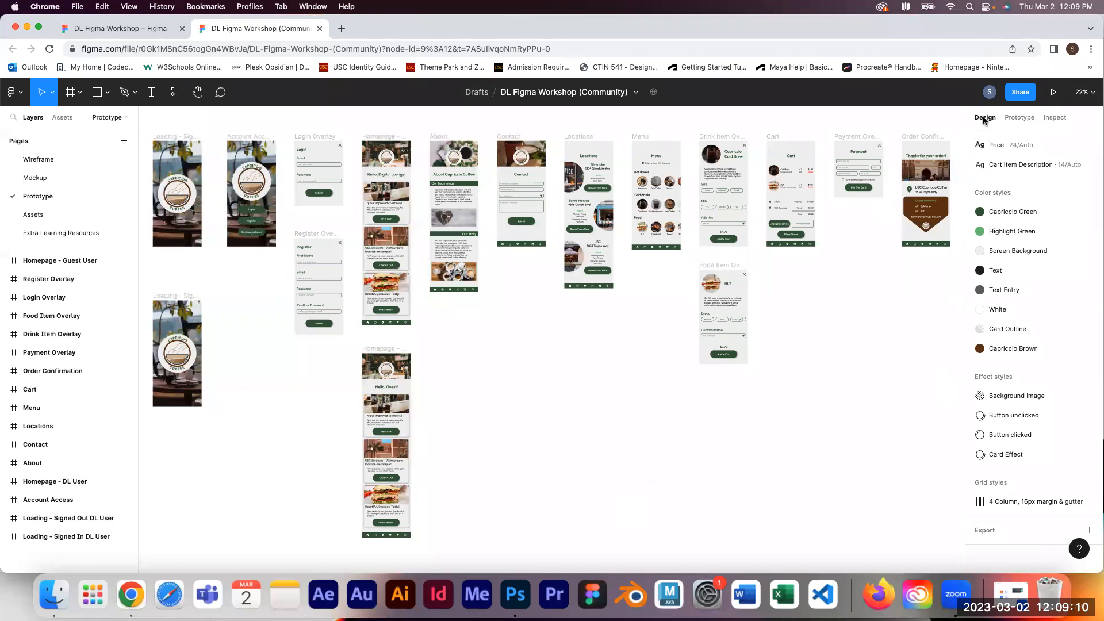
left_click(391, 161)
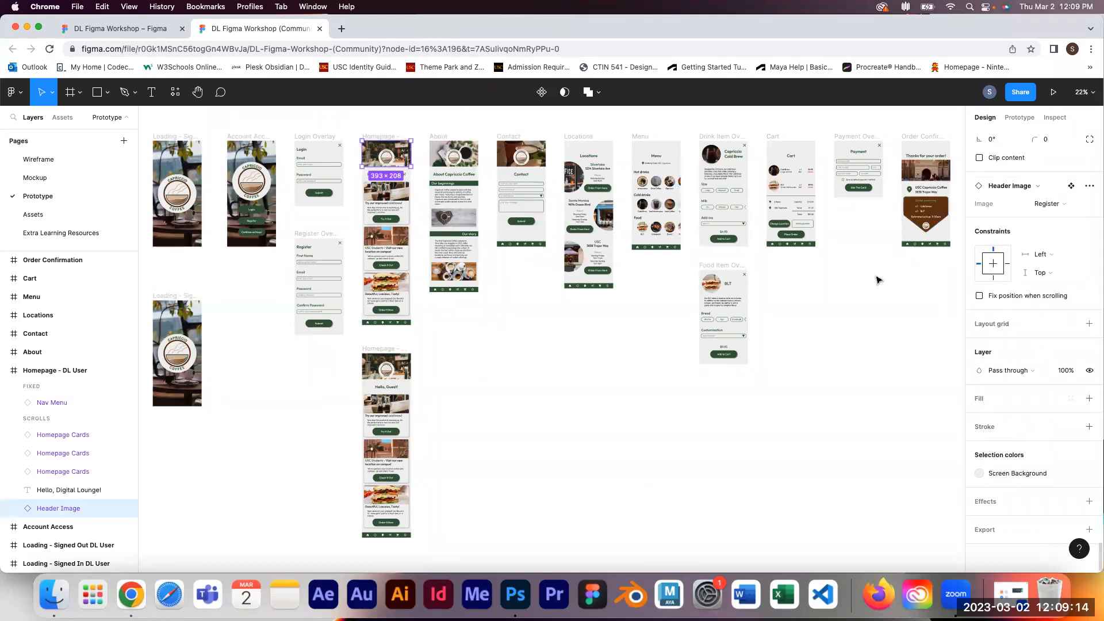
left_click(603, 420)
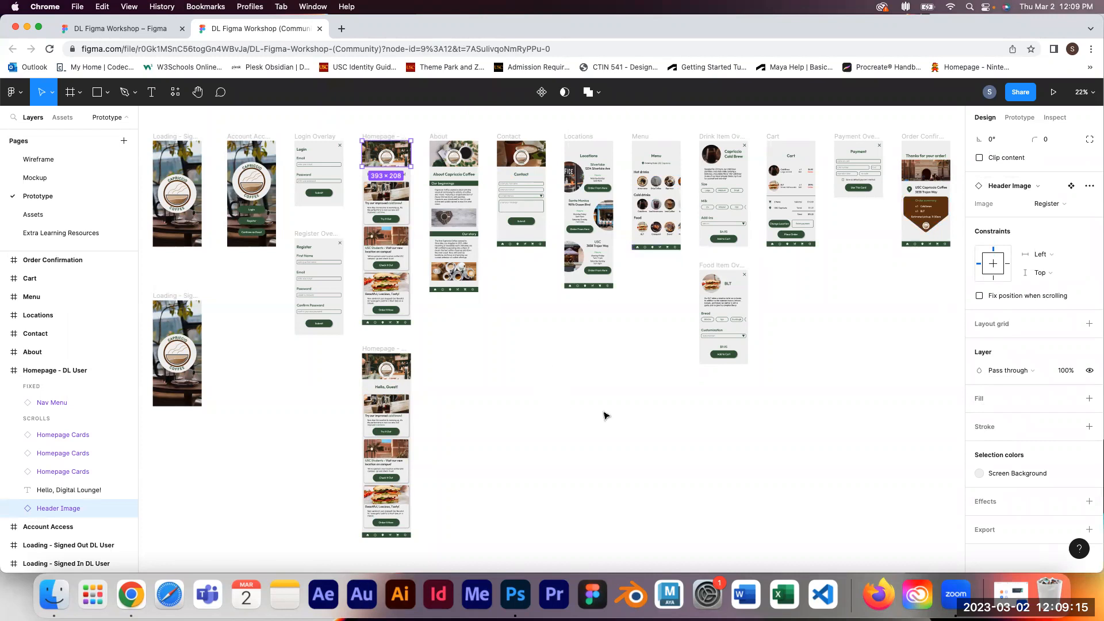
left_click(1022, 118)
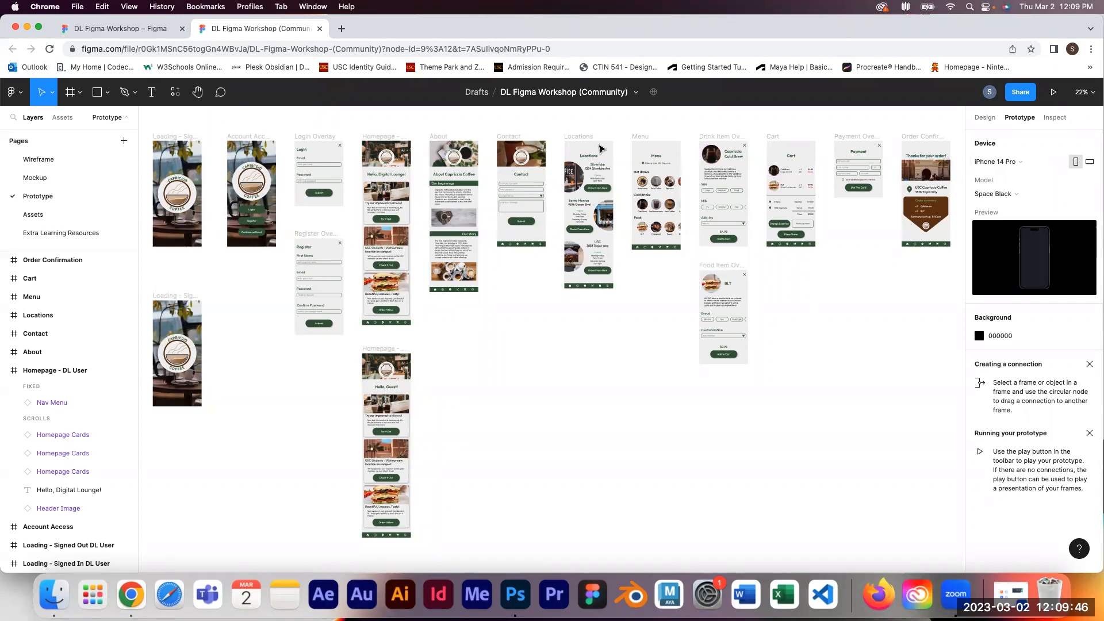
Step: Browse the list of prototype device presets without changing the iPhone 14 Pro device
left_click(1019, 167)
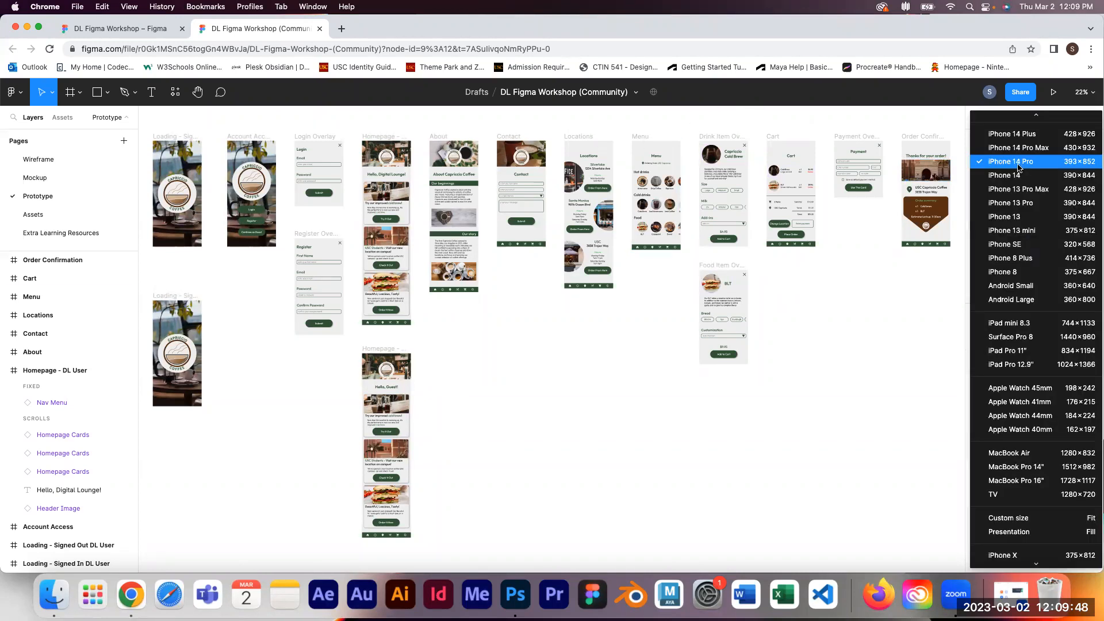
left_click(893, 328)
left_click(1018, 163)
scroll(1056, 462, "down", 3)
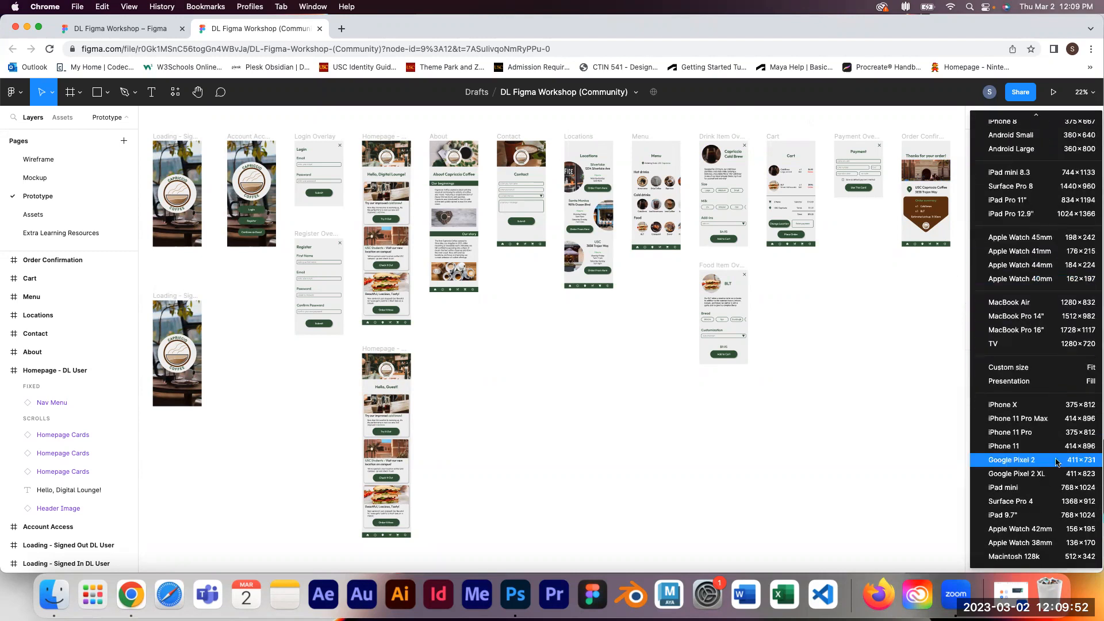
scroll(1045, 443, "up", 3)
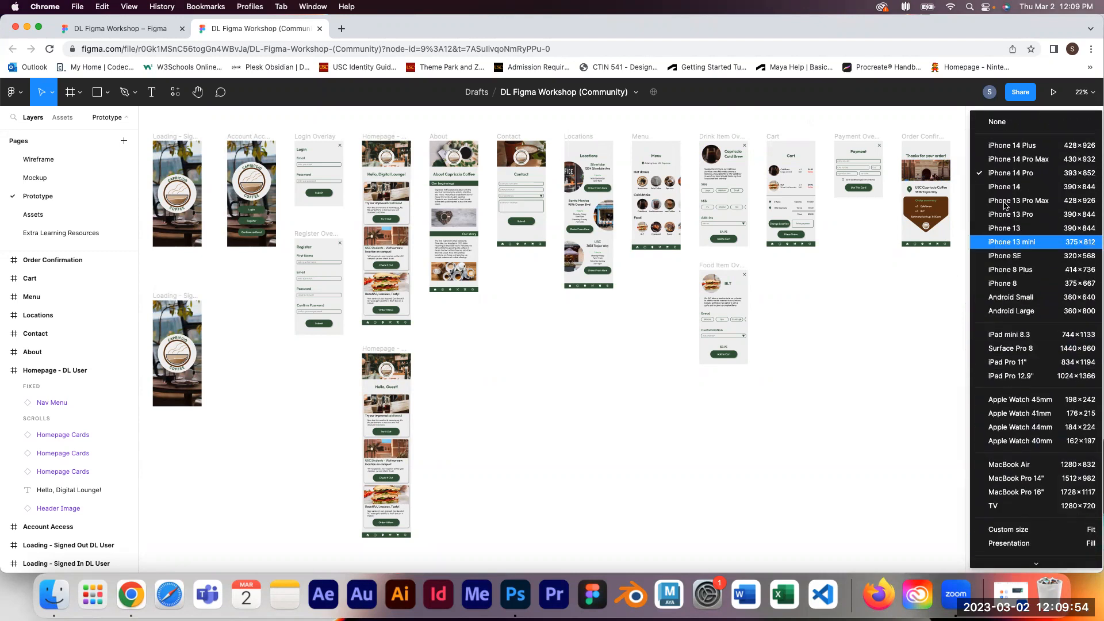
left_click(892, 337)
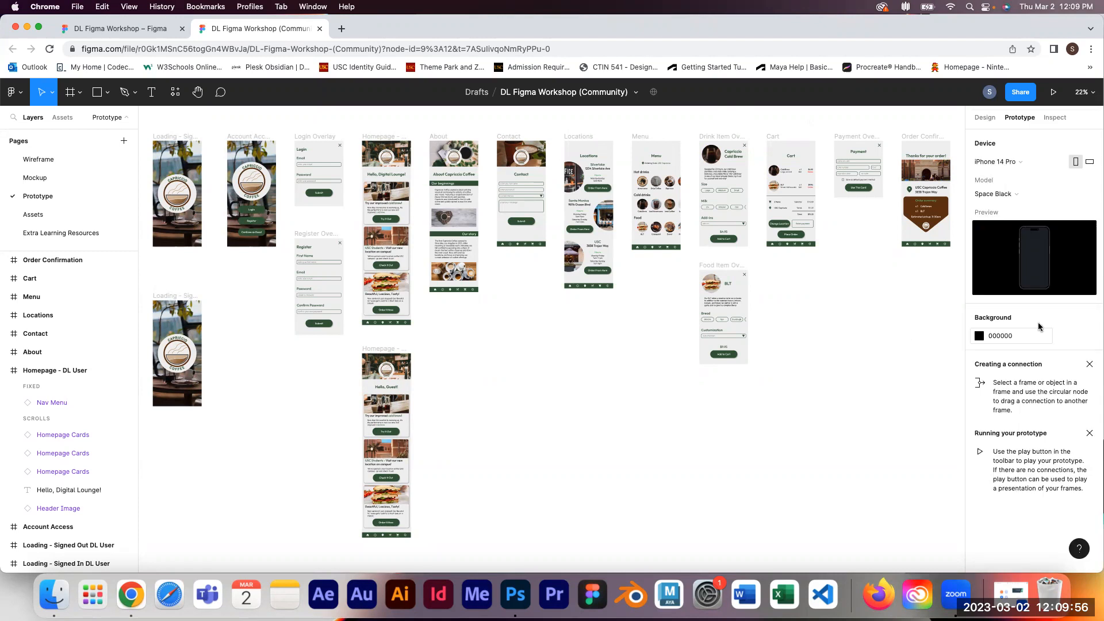
Step: Try the landscape orientation and the Deep Purple model, then revert to portrait and Space Black
left_click(1091, 164)
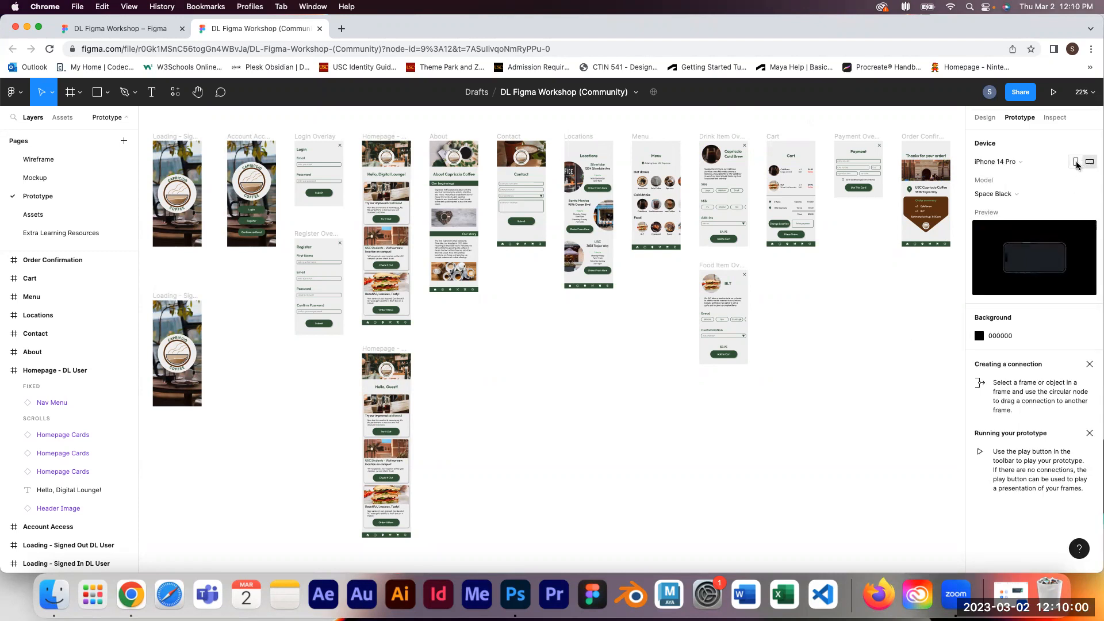
left_click(1076, 165)
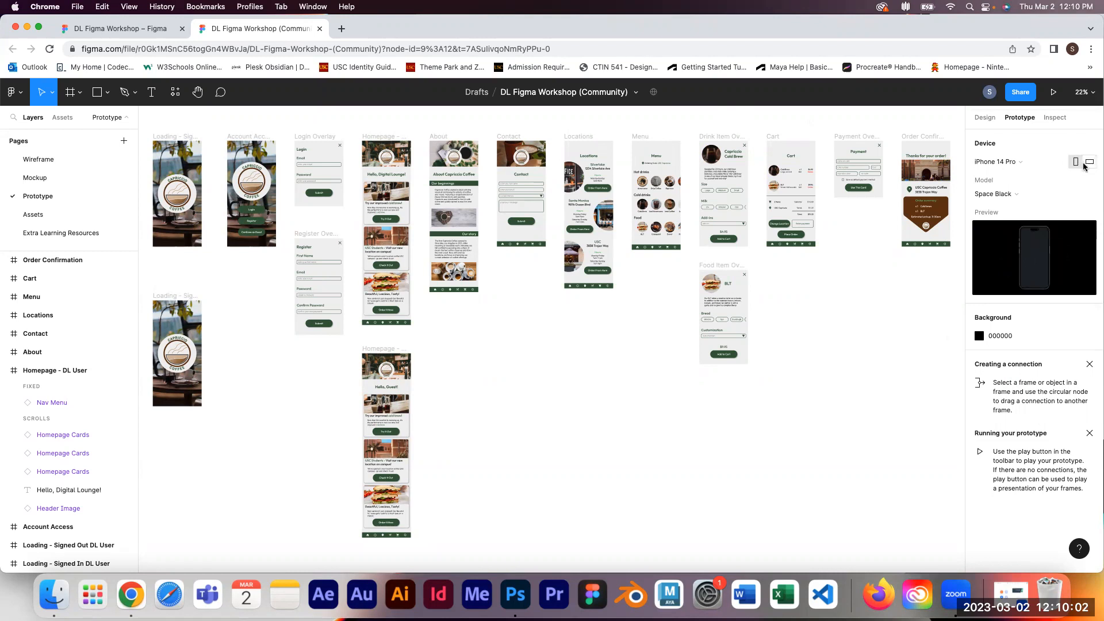
left_click(1022, 196)
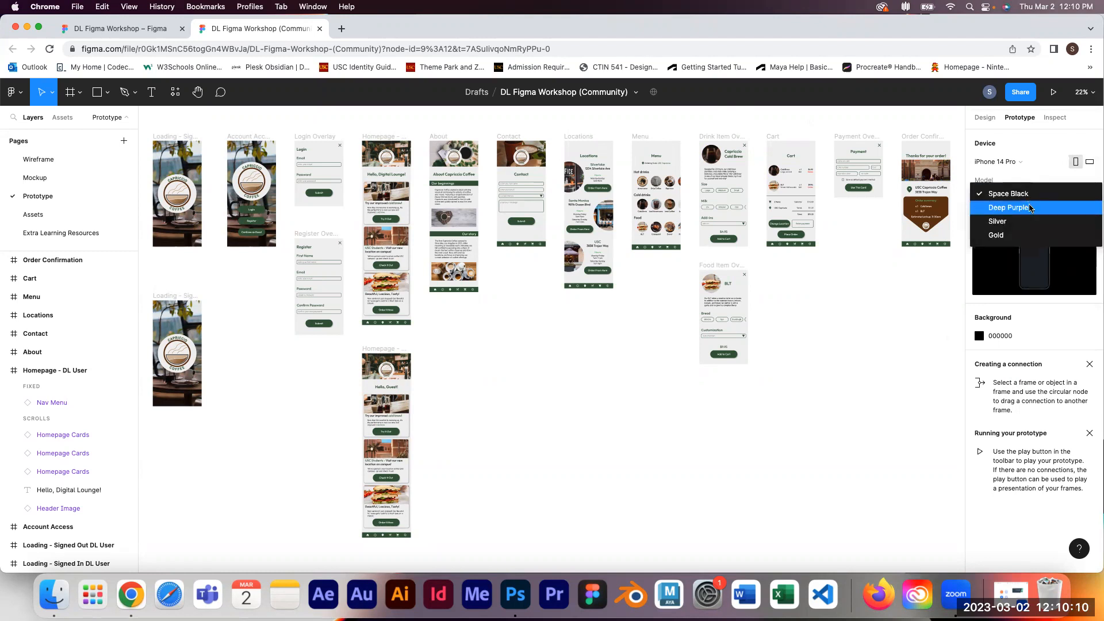
left_click(1030, 208)
left_click(995, 196)
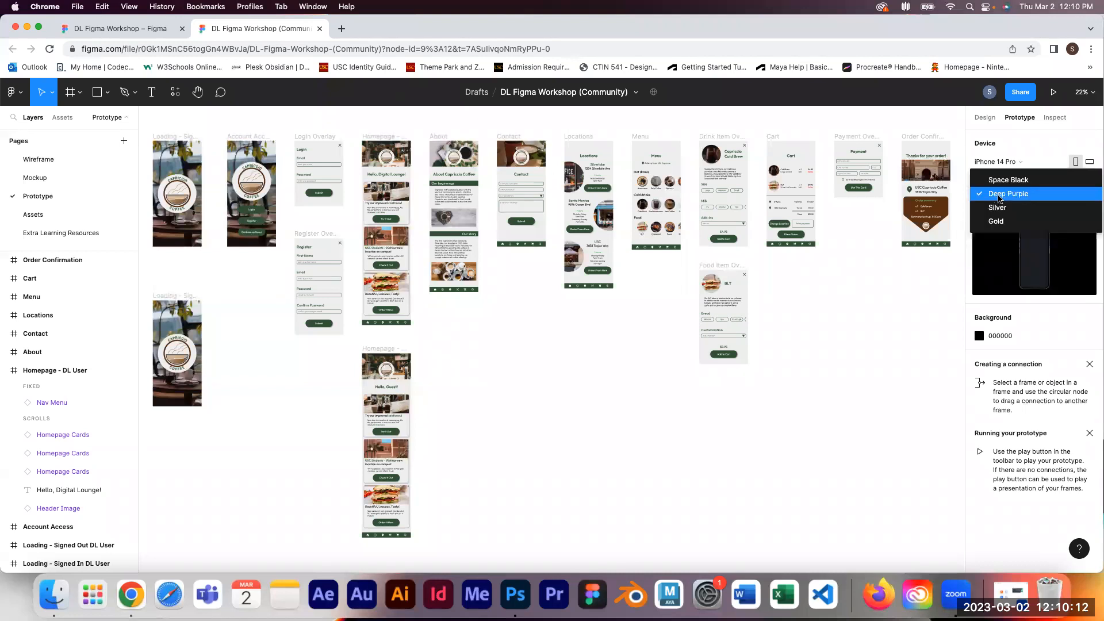
left_click(1014, 183)
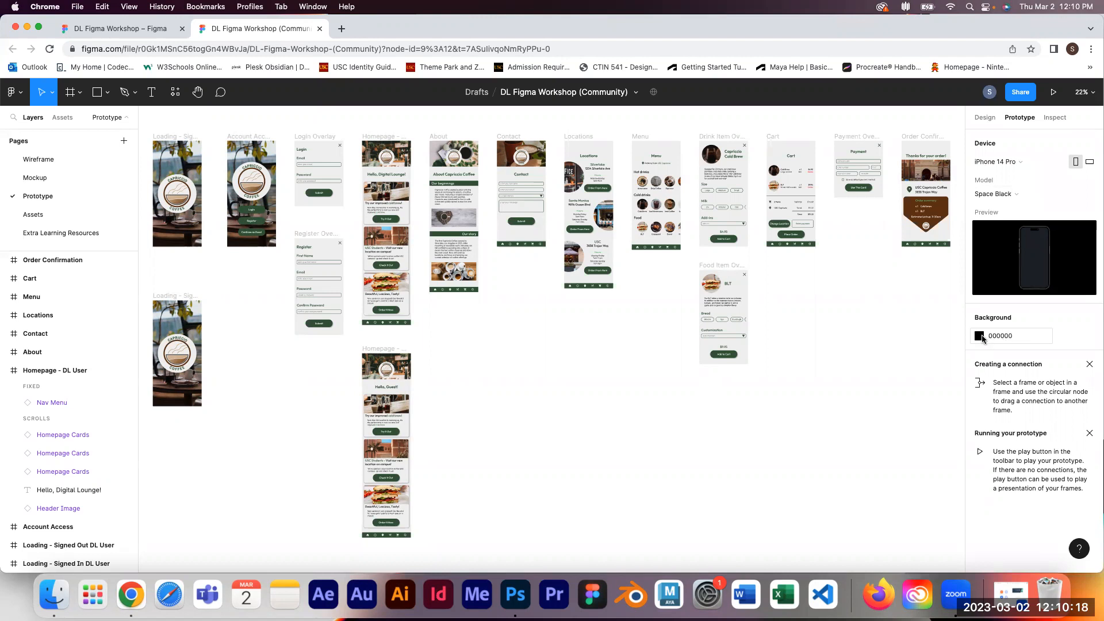
Step: Set the prototype background colour to 434343
left_click(983, 338)
left_click_drag(871, 347, 804, 391)
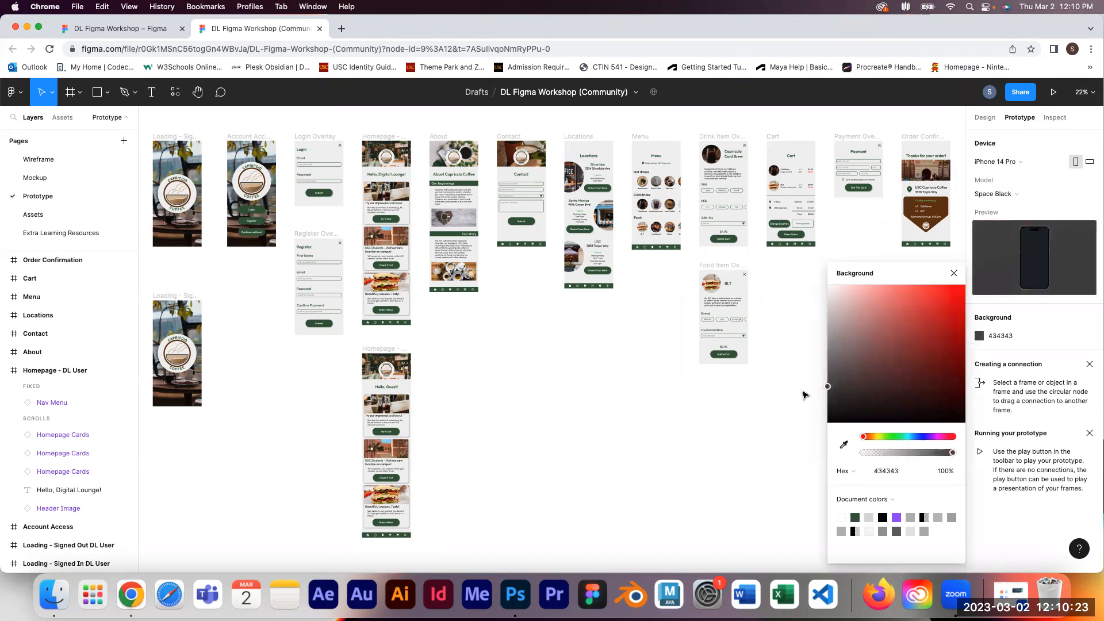
left_click(954, 274)
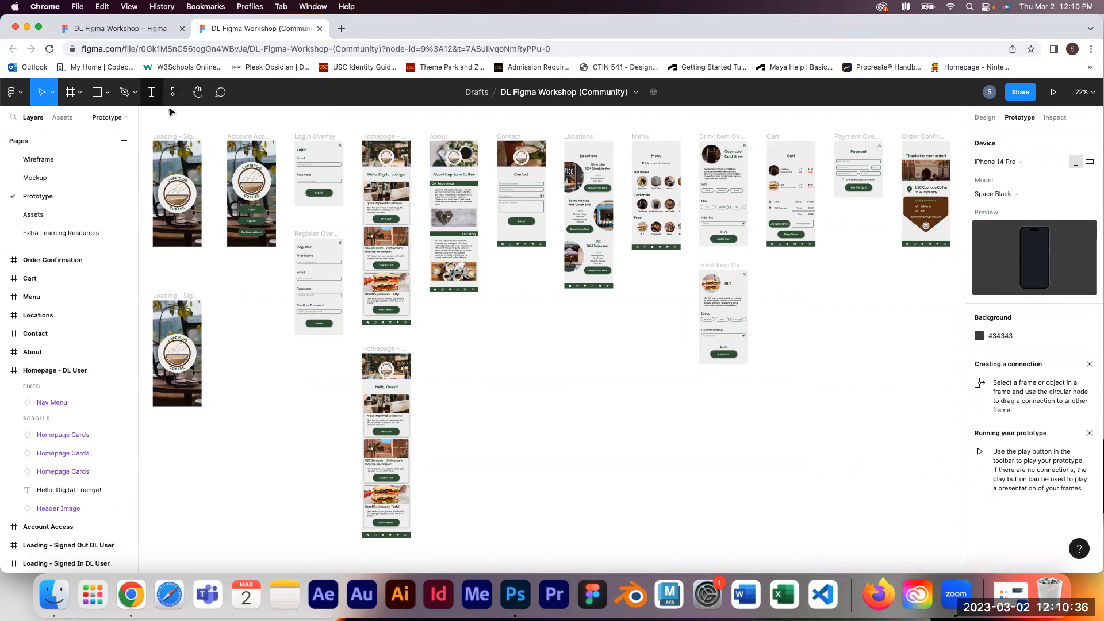
Step: Select the Loading - Signed Out DL User frame and start the prototype presentation from it
left_click(184, 139)
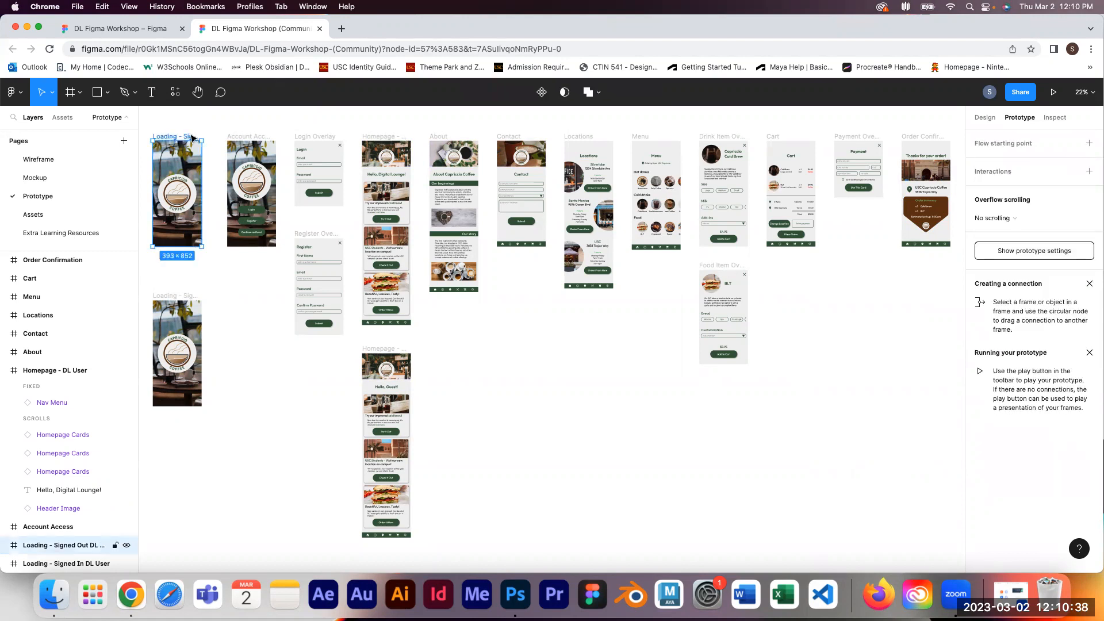
left_click(1054, 92)
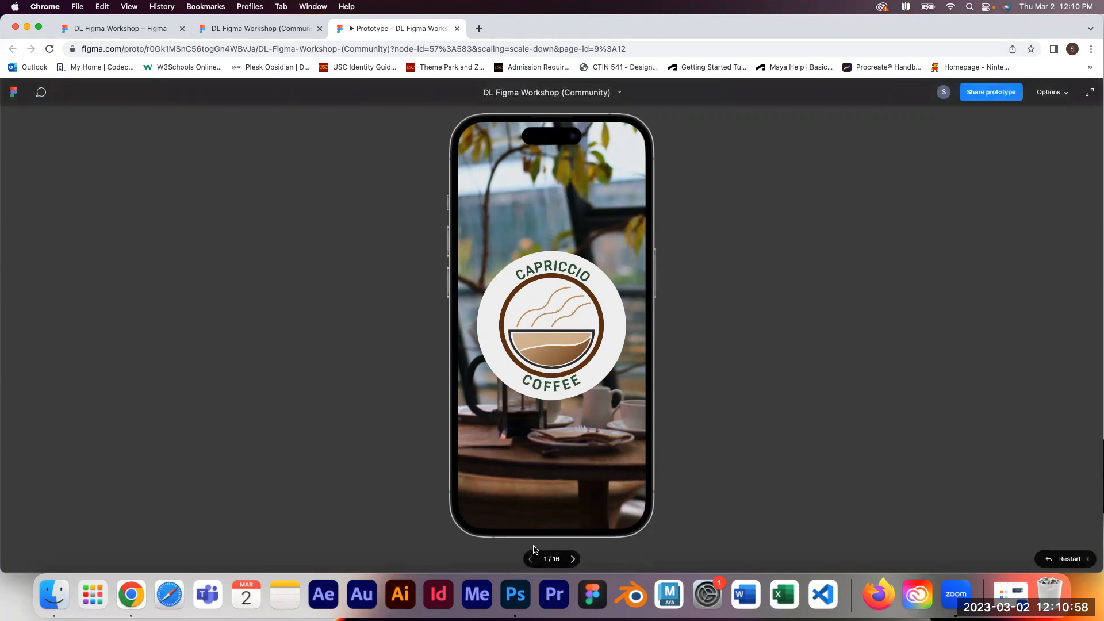
Step: Step forward and back through the prototype screens, then close the presentation
left_click(572, 565)
left_click(576, 563)
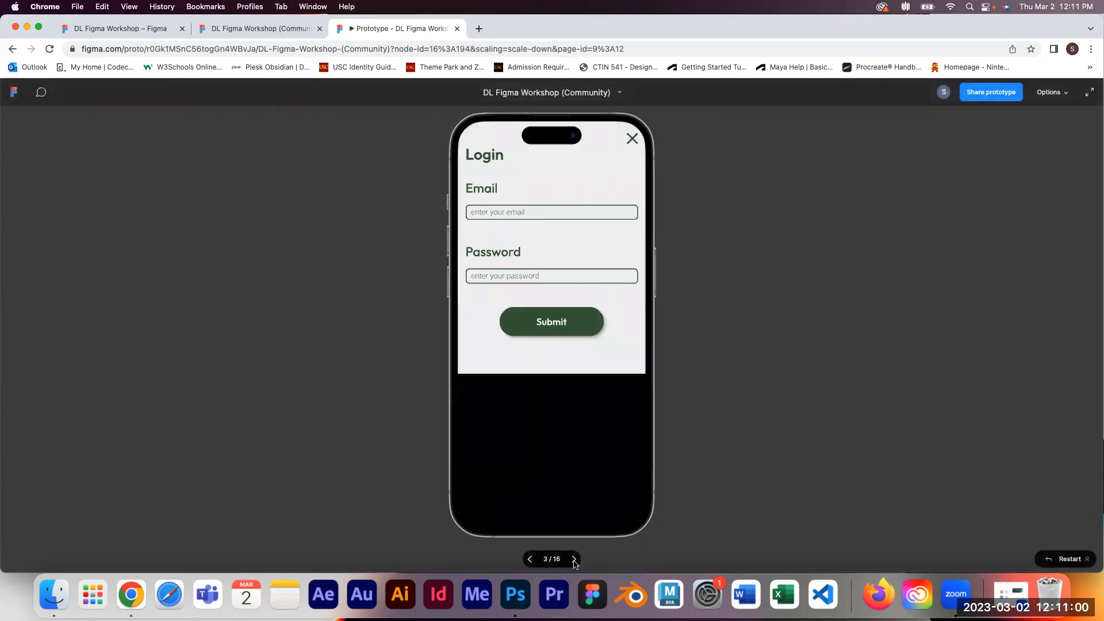
left_click(575, 560)
left_click(575, 559)
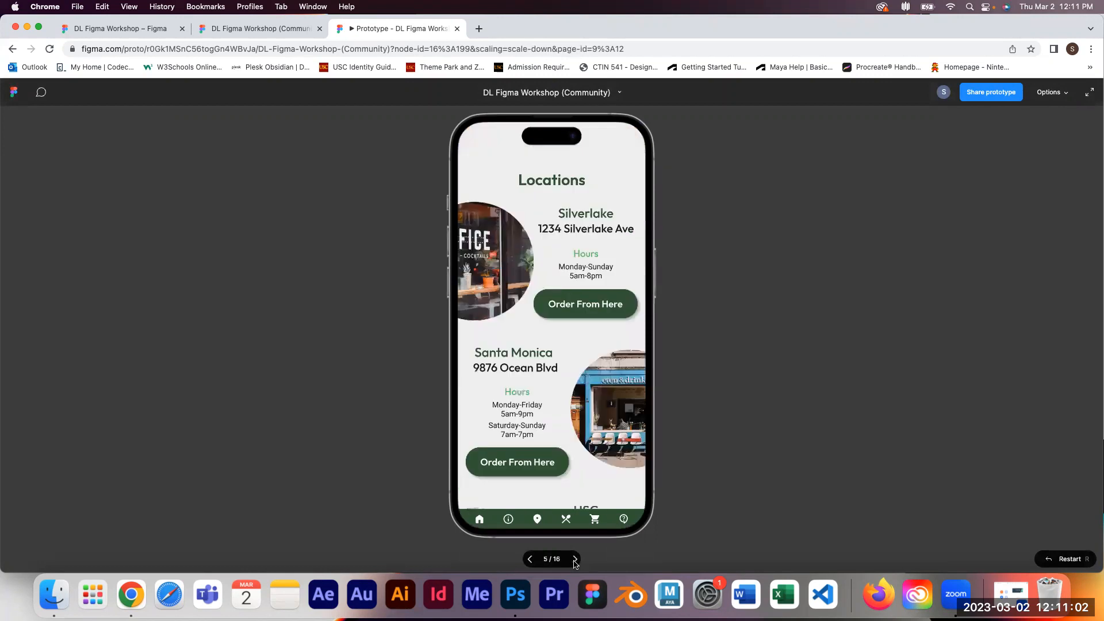
left_click(532, 561)
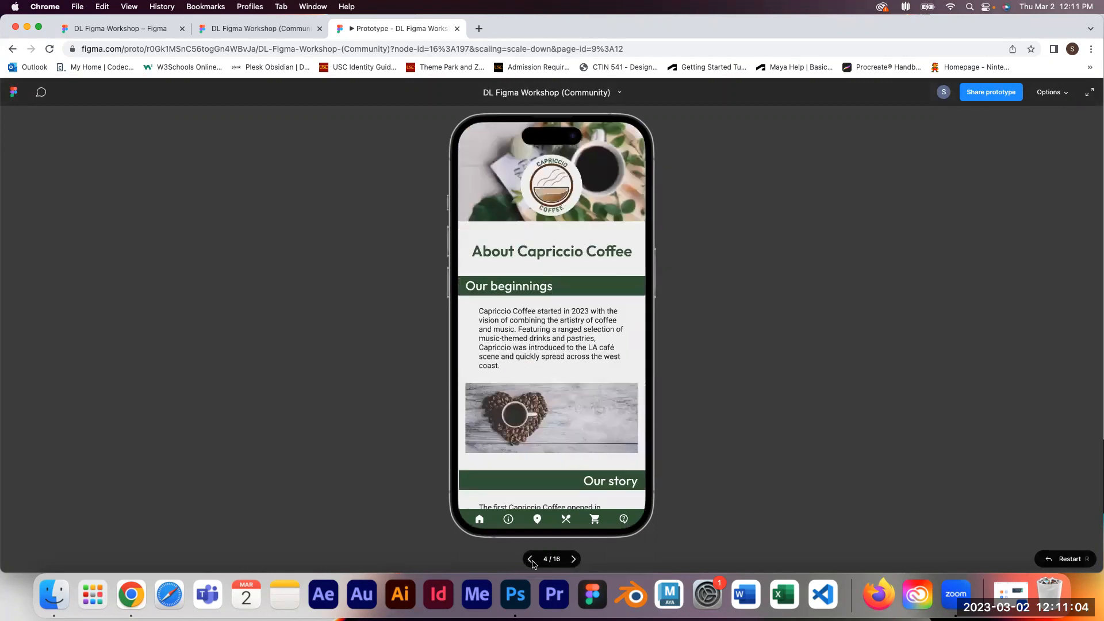
left_click(533, 561)
left_click(532, 562)
left_click(532, 562)
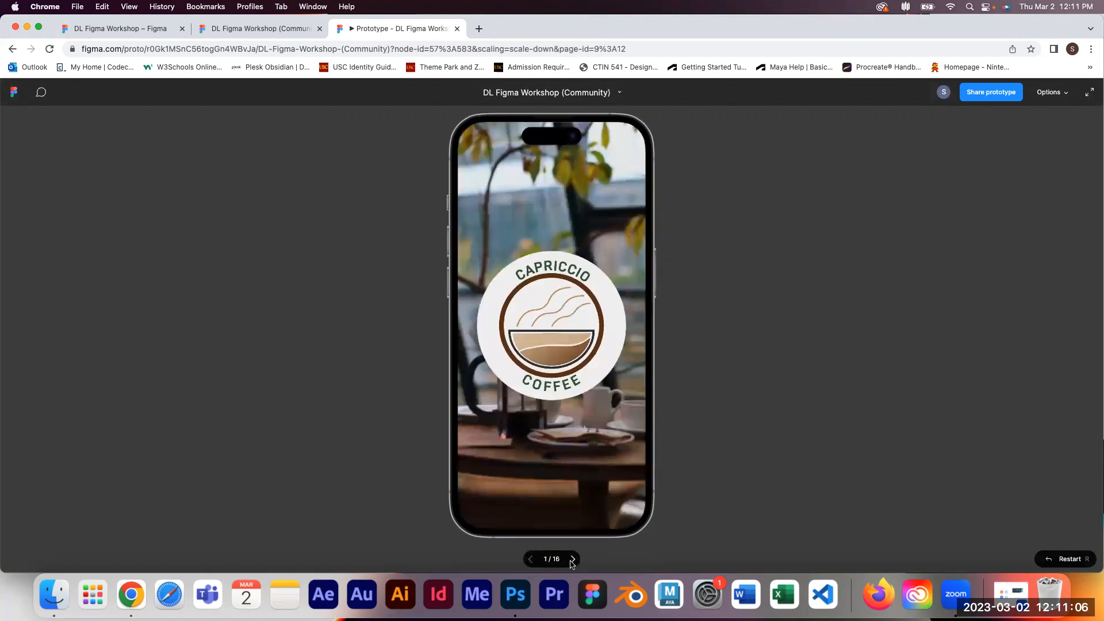
left_click(573, 559)
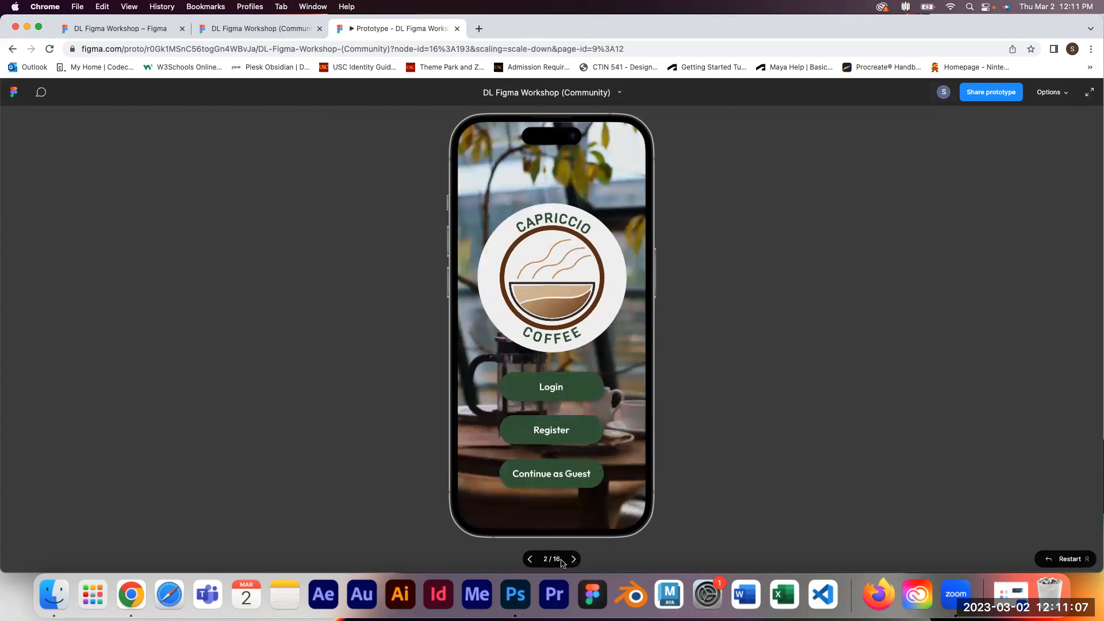
left_click(532, 561)
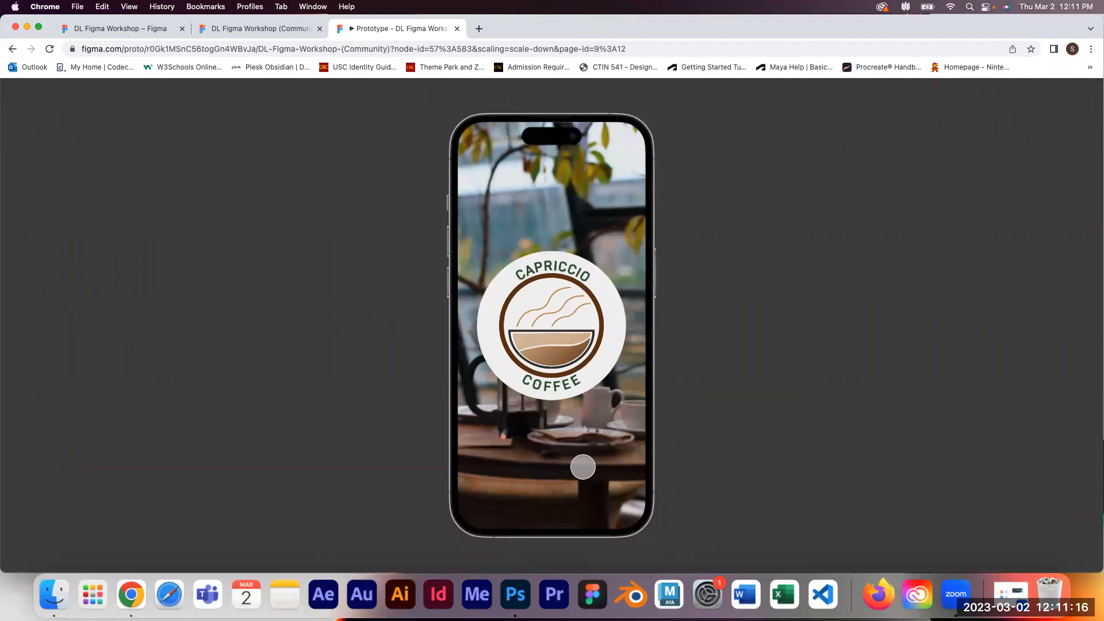
left_click(576, 559)
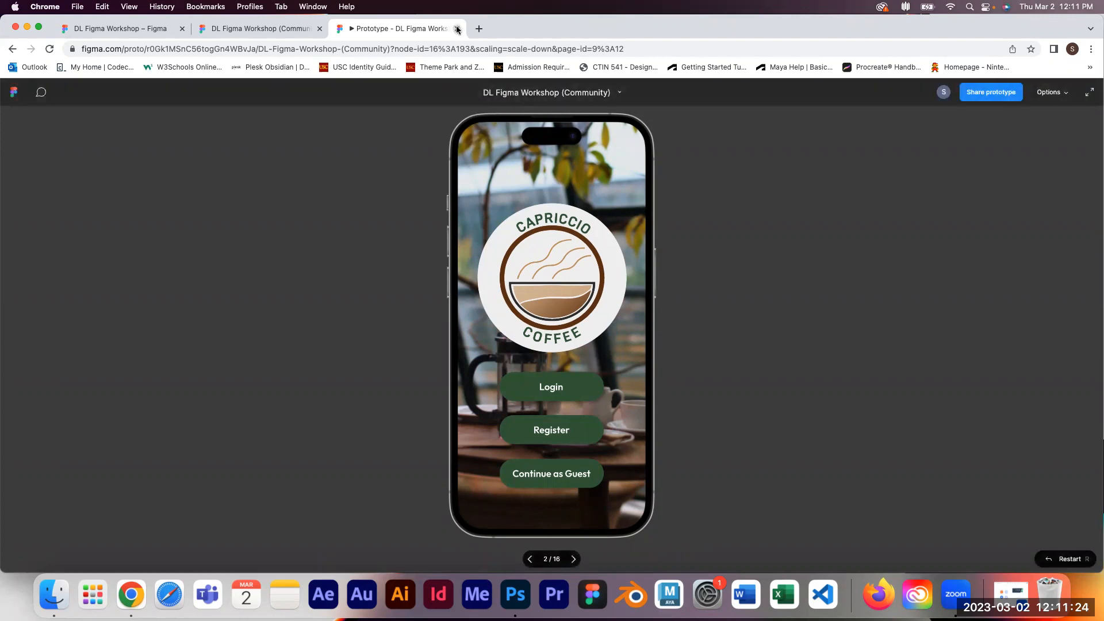
left_click(458, 29)
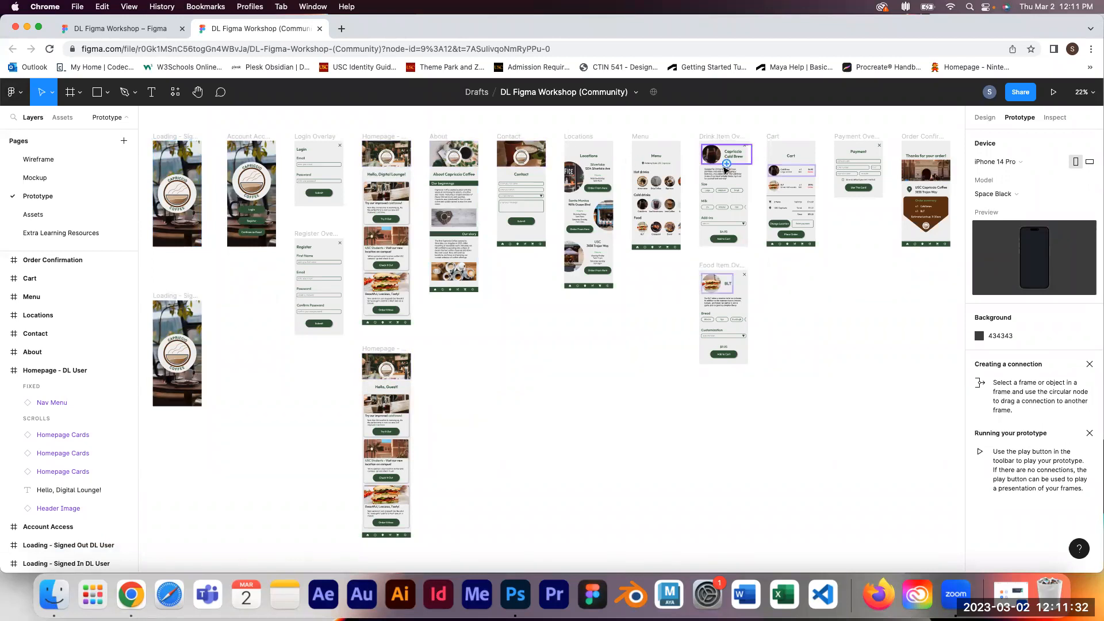
Step: Present the Locations frame as a prototype and scroll through its location listings
left_click(589, 137)
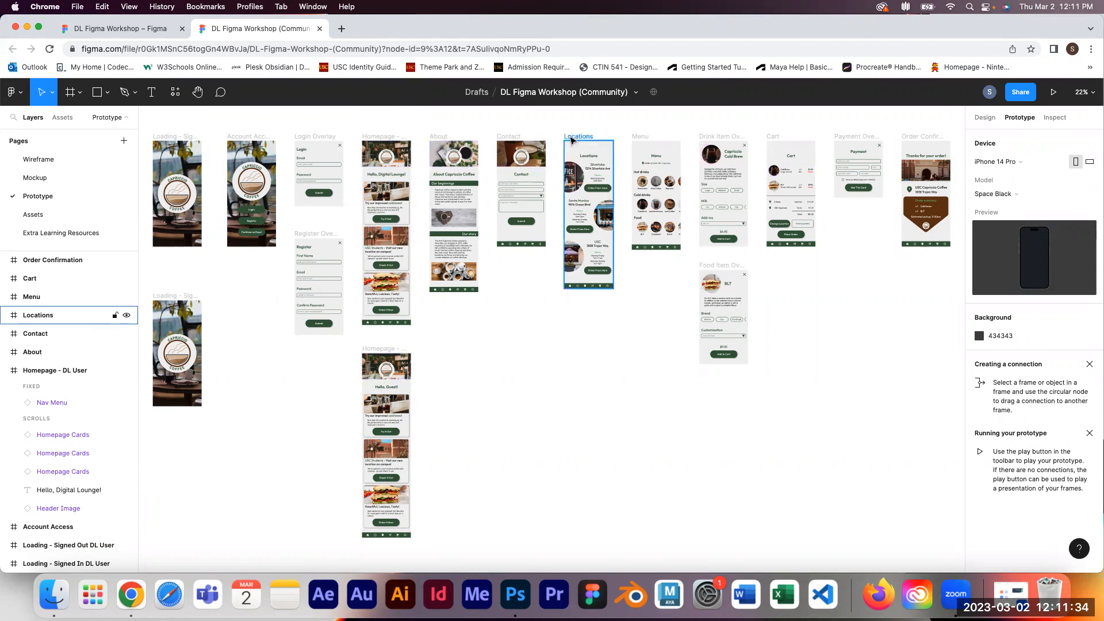
left_click(1055, 94)
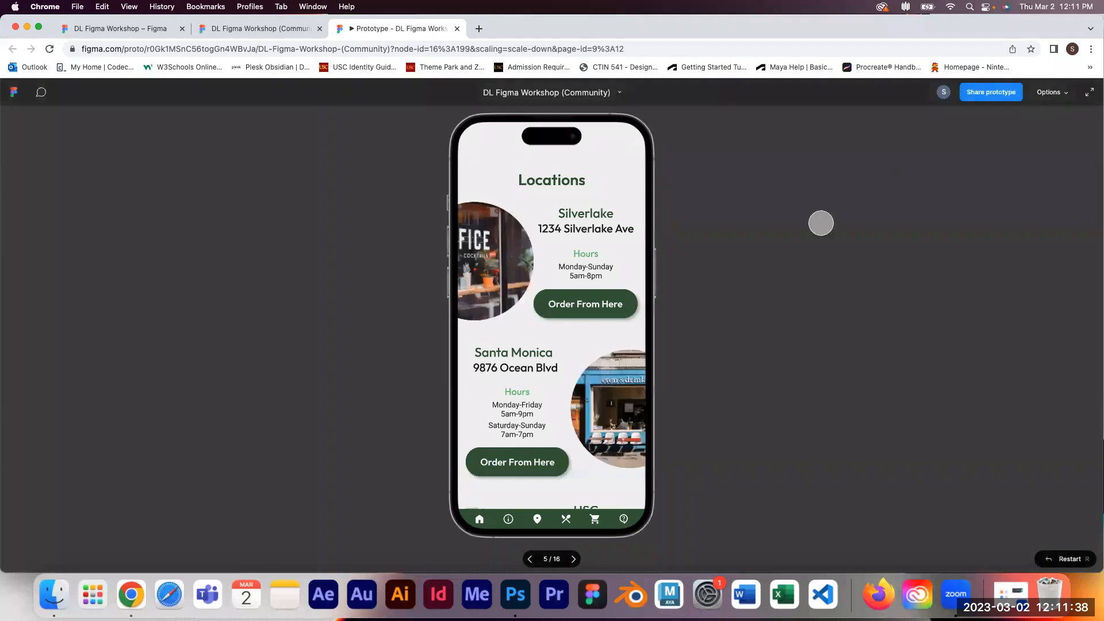
scroll(592, 381, "down", 5)
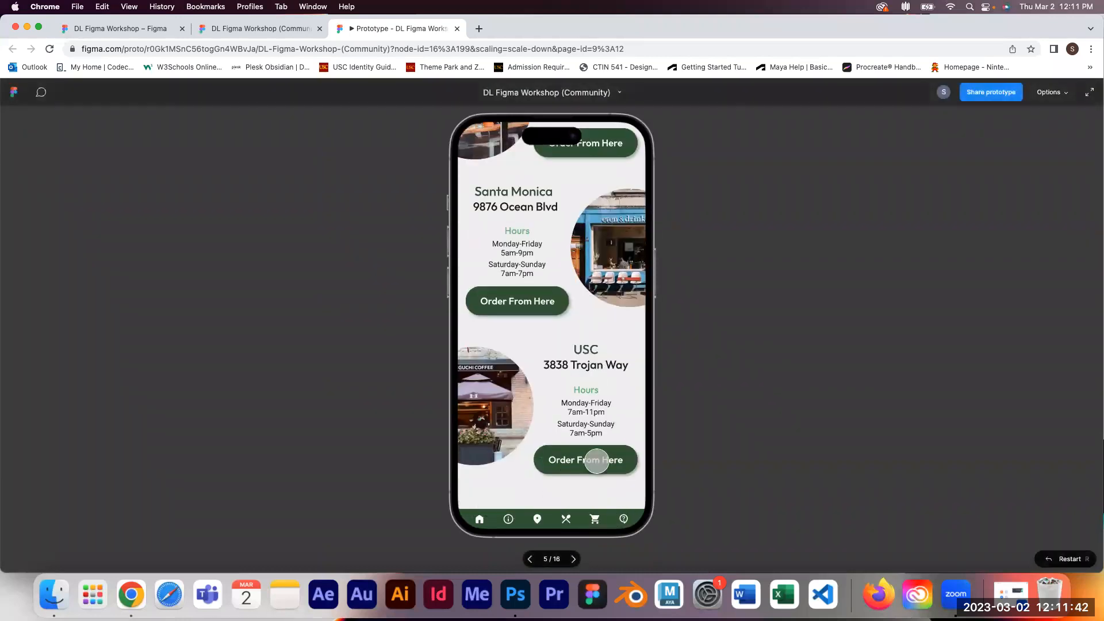
scroll(597, 457, "up", 5)
scroll(598, 456, "down", 5)
scroll(594, 438, "up", 5)
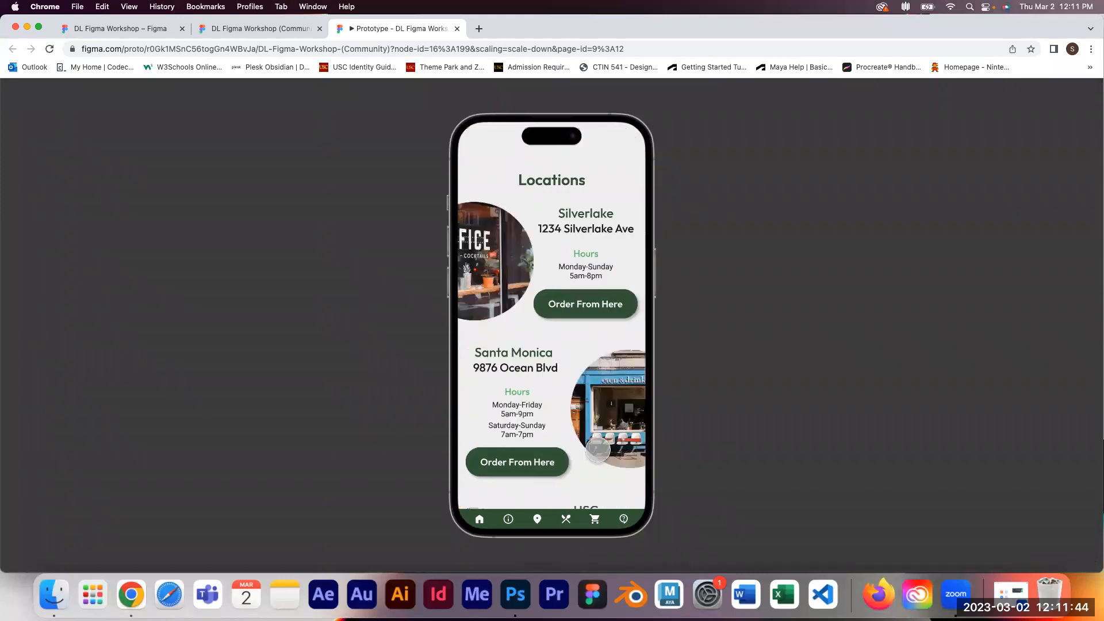
scroll(582, 317, "down", 5)
scroll(582, 320, "up", 5)
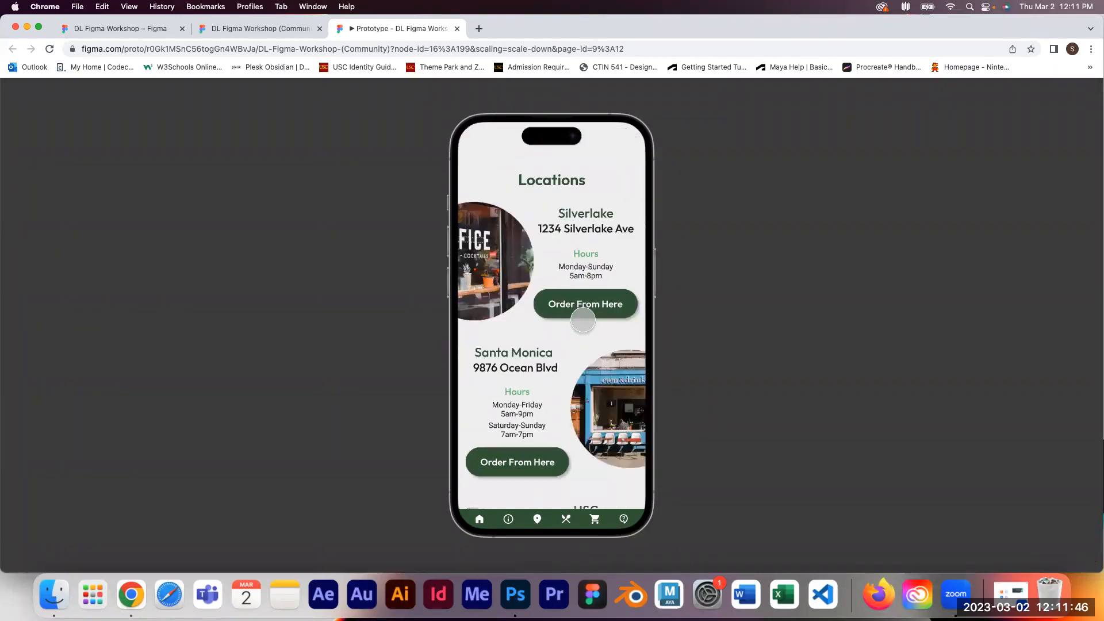
Step: Scroll the Locations prototype down and back to the top, then return to the design file tab
scroll(582, 321, "down", 5)
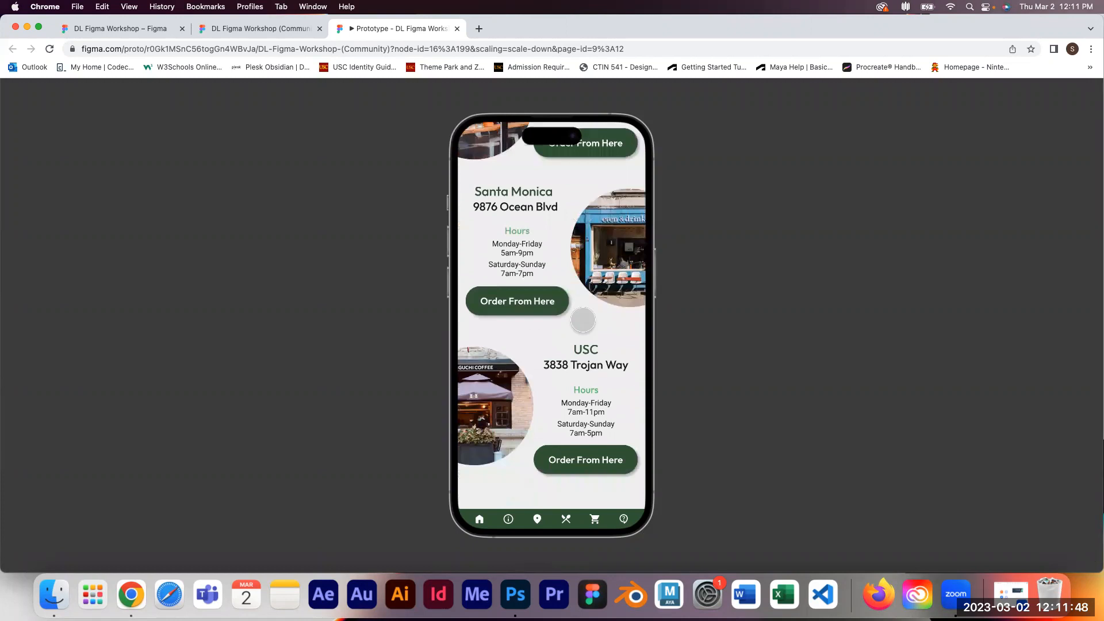
scroll(582, 320, "up", 5)
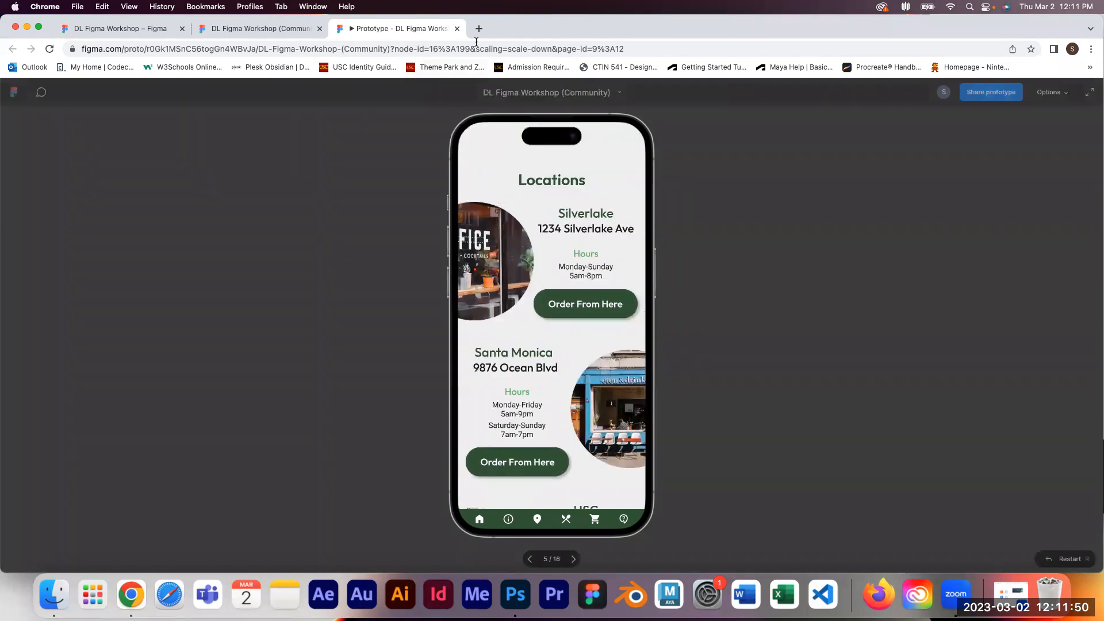
left_click(457, 28)
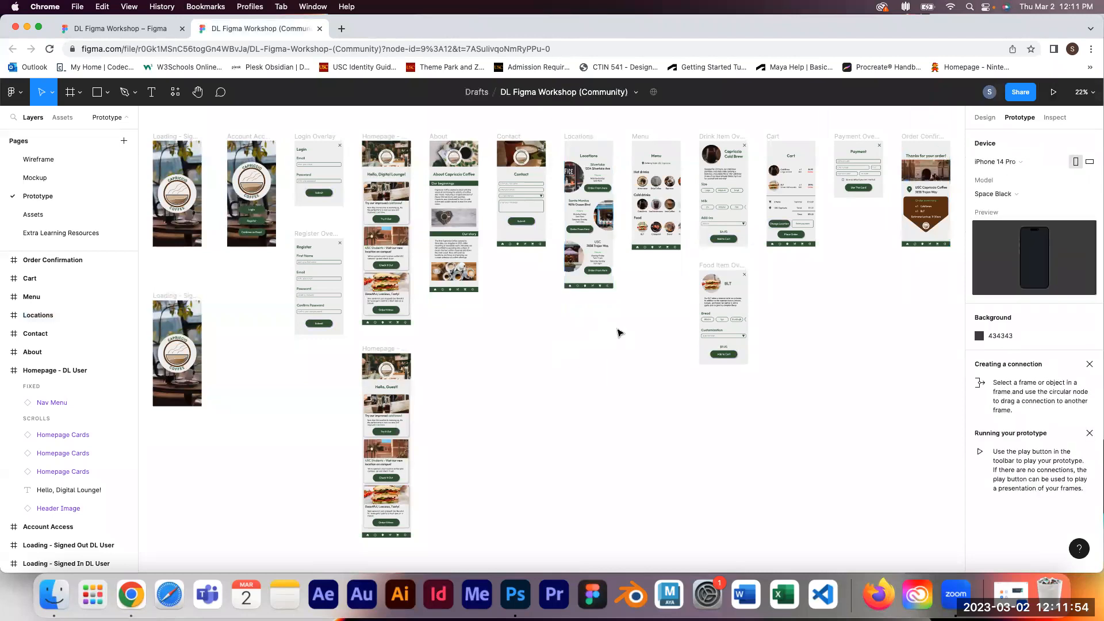
Step: Zoom into the Locations frame, select its Nav Menu and inspect its design properties and fixed-position setting
key("super+plus")
key("super+plus")
key("super+plus")
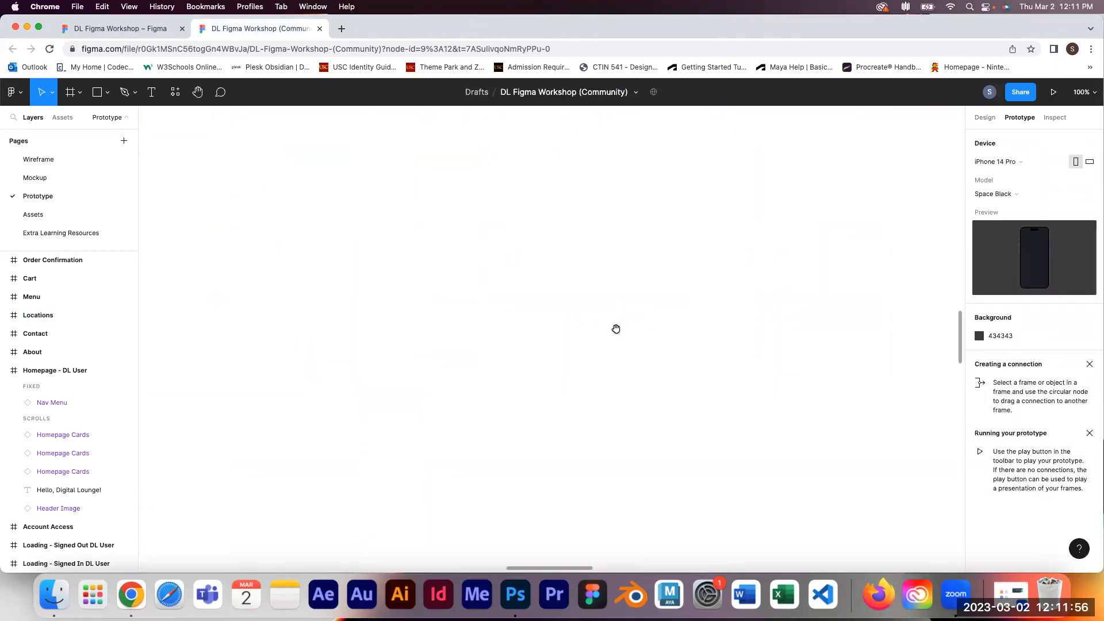
left_click_drag(681, 261, 508, 560)
scroll(507, 560, "up", 5)
scroll(507, 560, "right", 5)
left_click(569, 307)
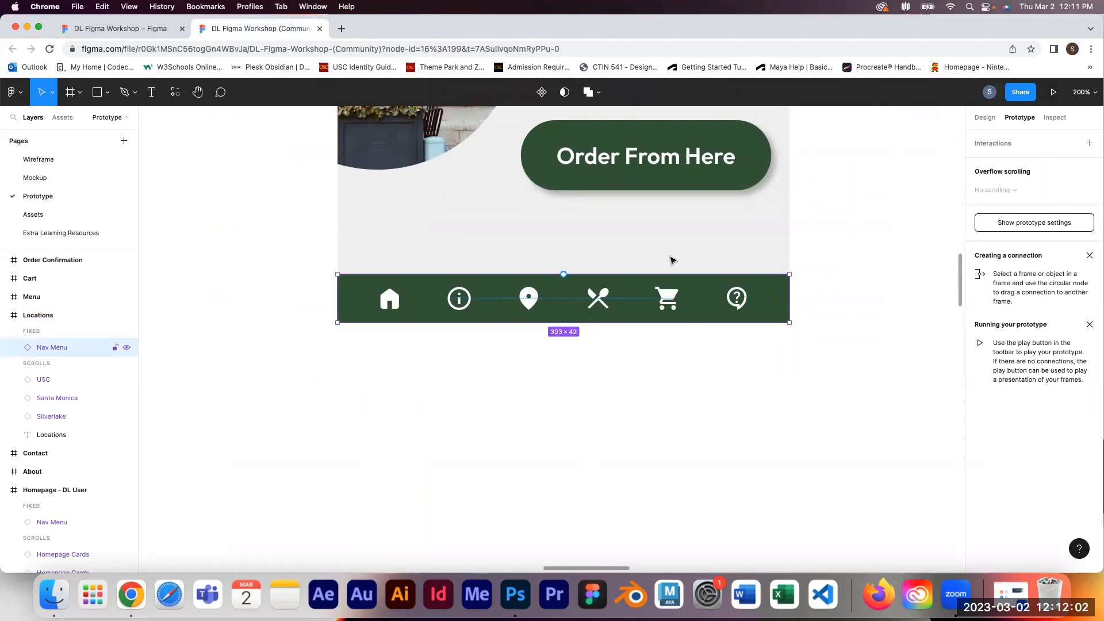
left_click(986, 118)
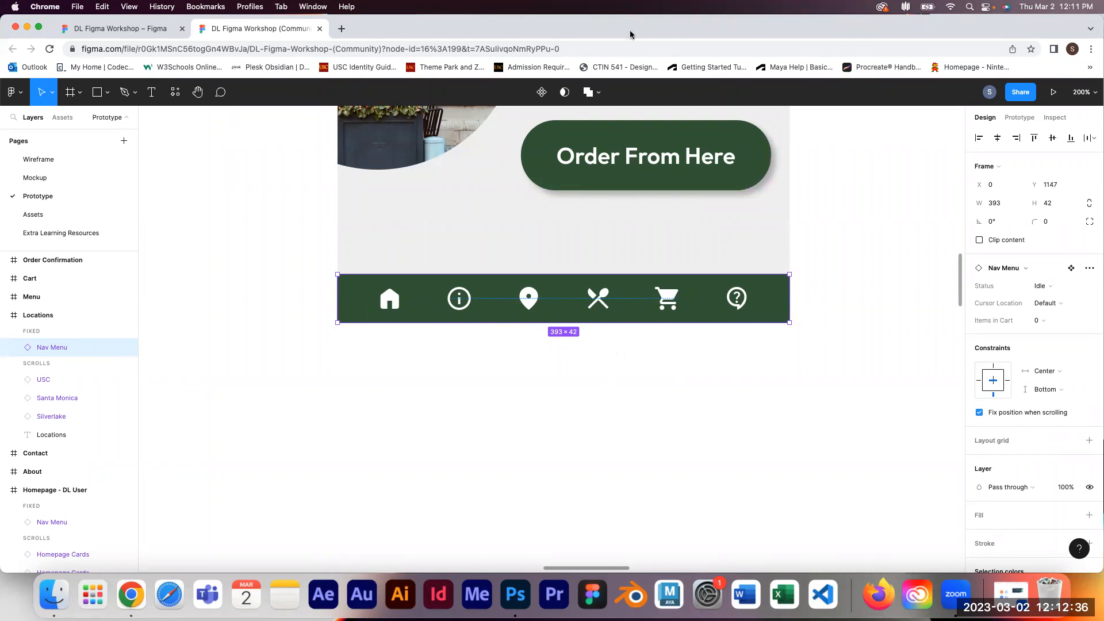
Step: Switch to the personal account, search the Figma Community for DL Figma and open the DL Figma Workshop file page
left_click(134, 29)
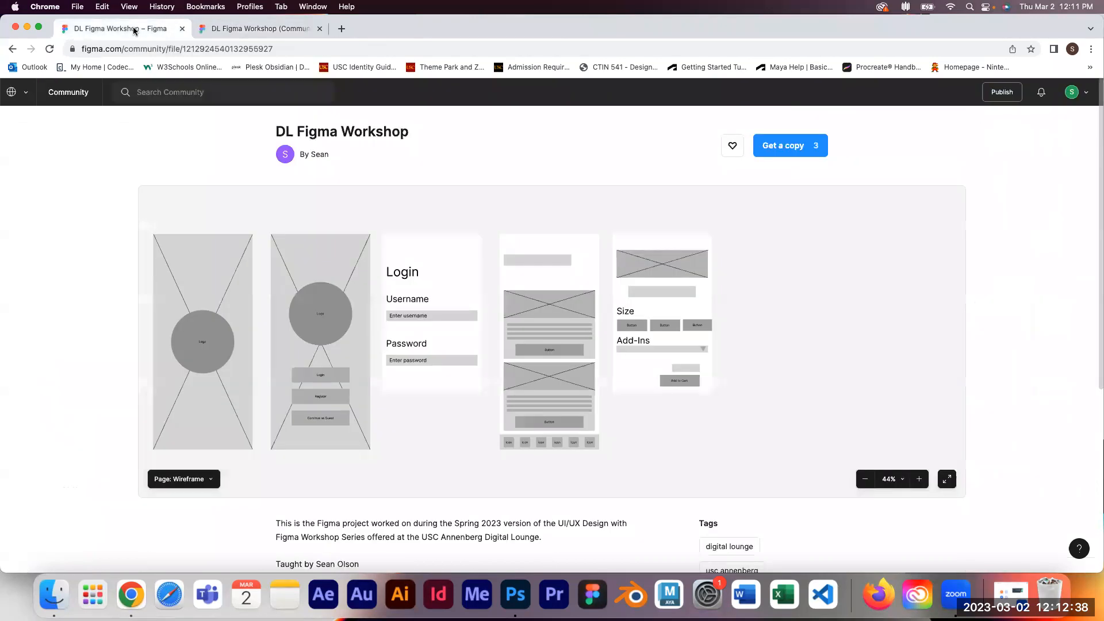
left_click(11, 98)
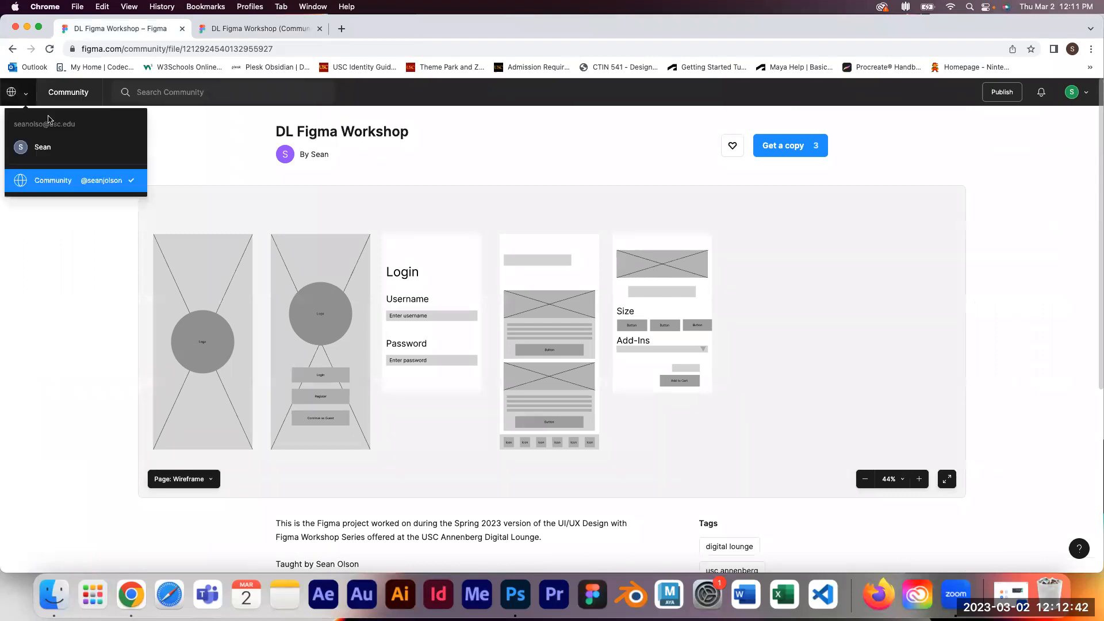
left_click(49, 145)
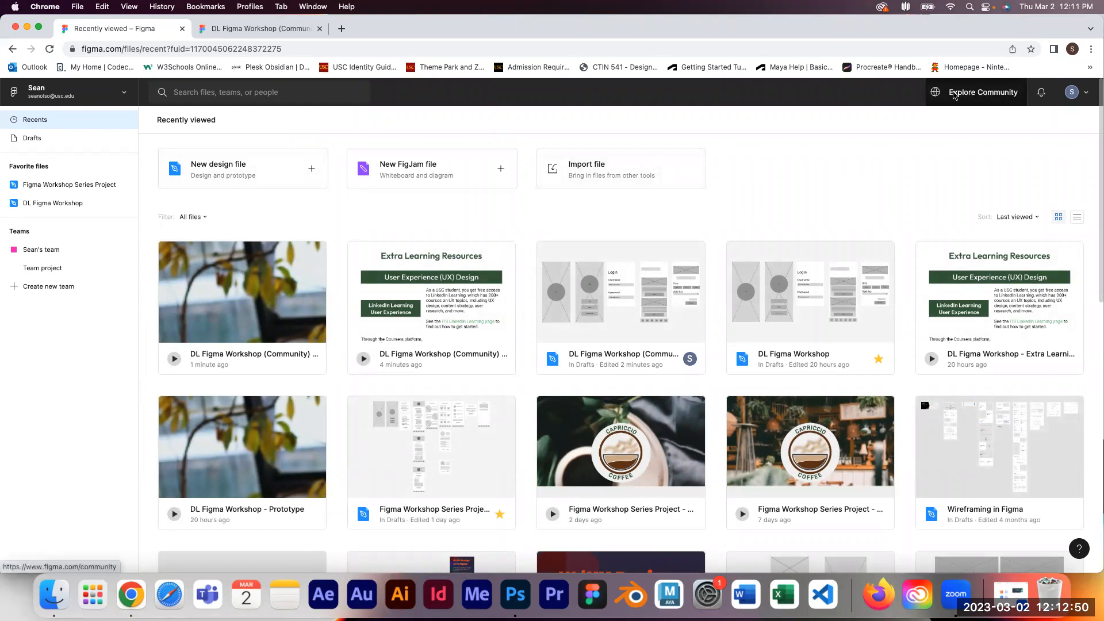
left_click(984, 94)
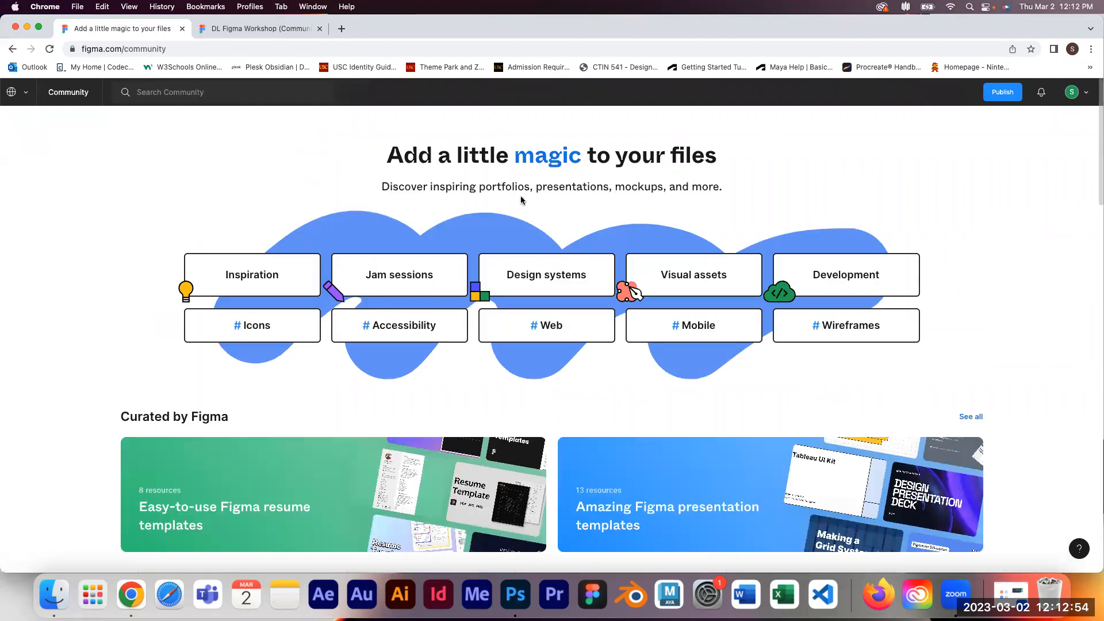
left_click(206, 89)
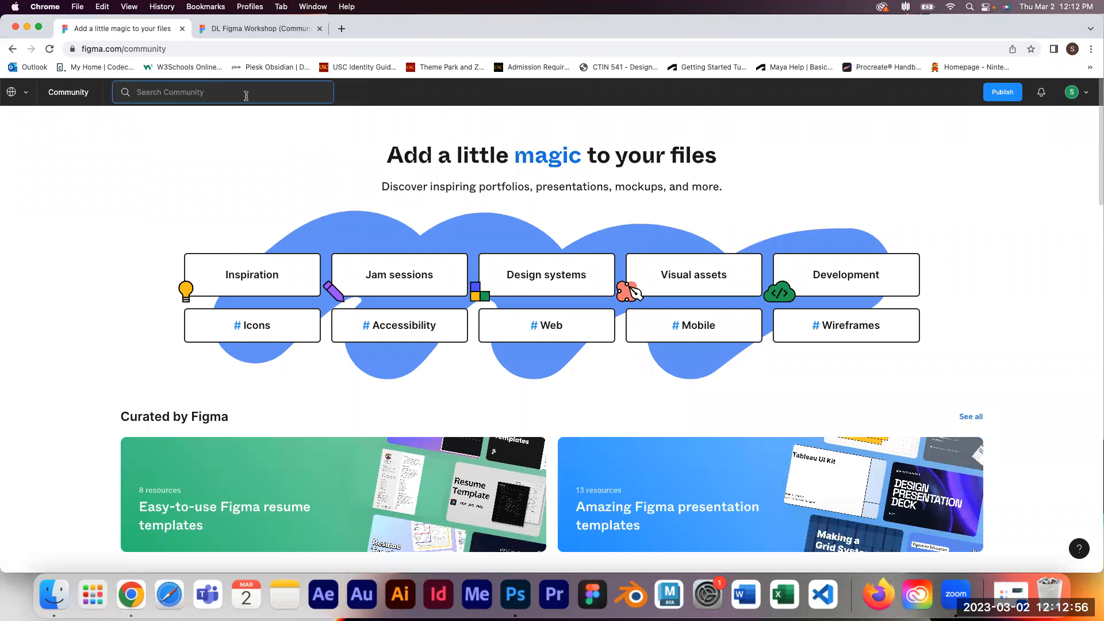
type("DL")
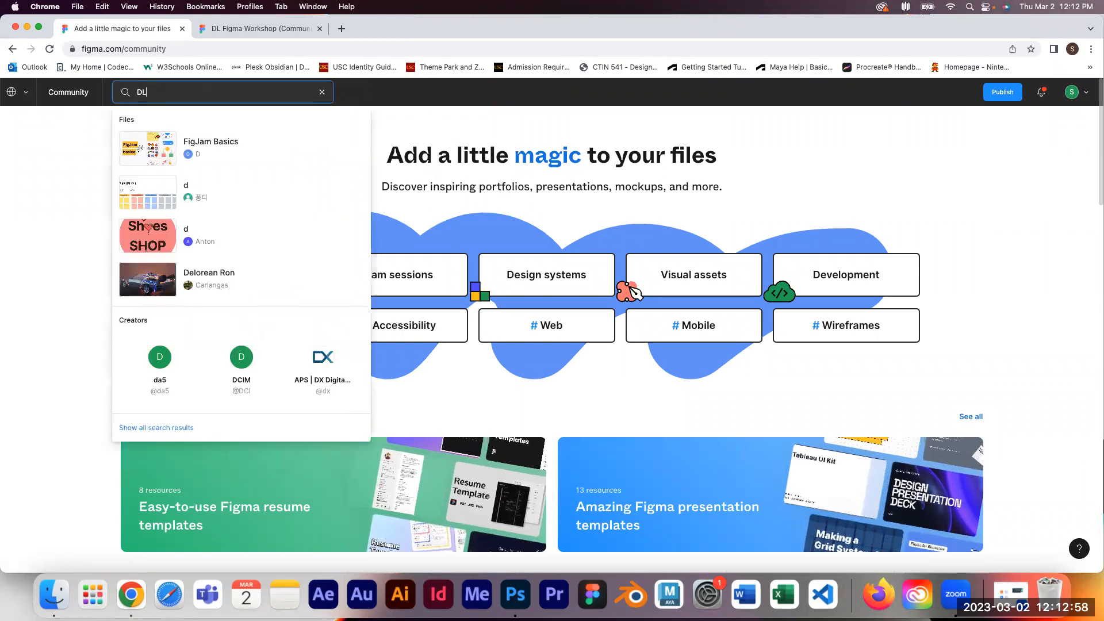
type(" Figma")
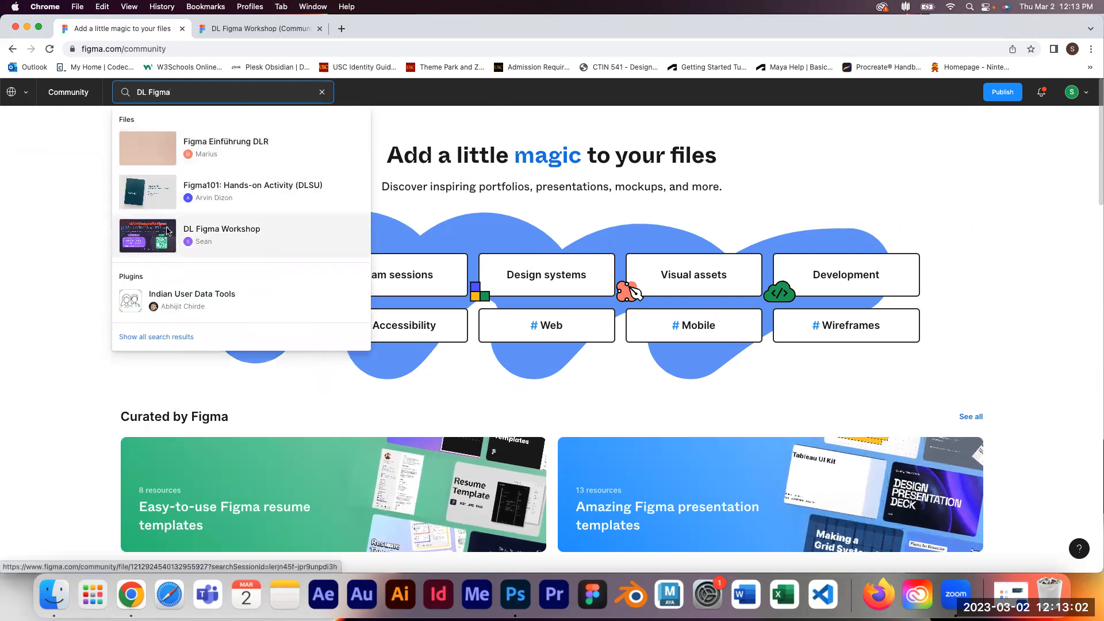
left_click(241, 243)
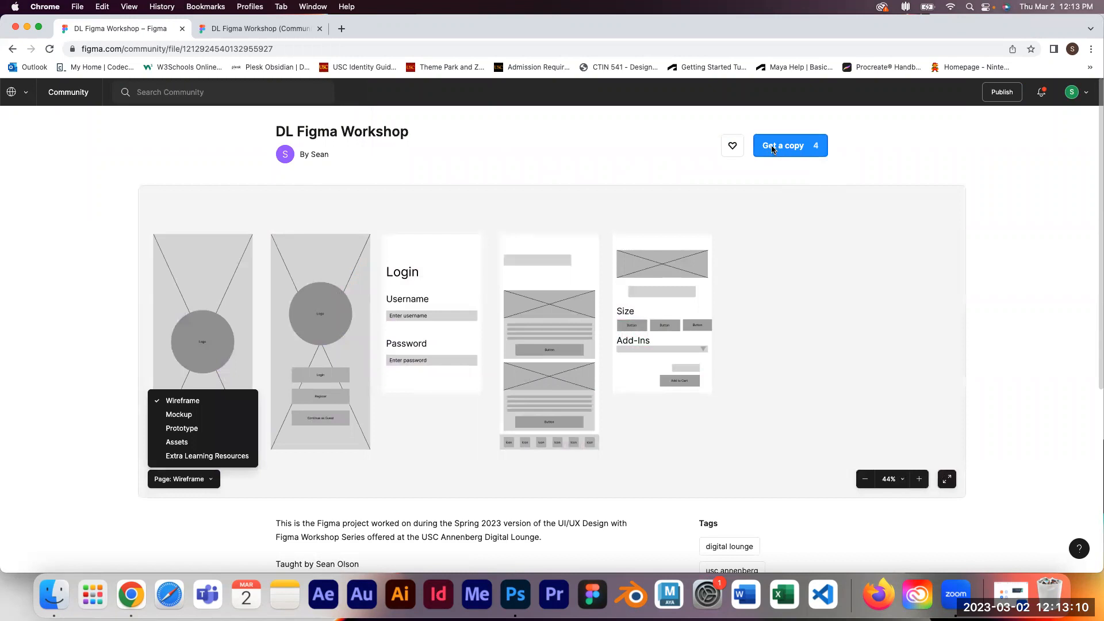
Step: Back in the design file, select the Loading - Signed Out DL User frame and add a flow starting point to it
left_click(286, 29)
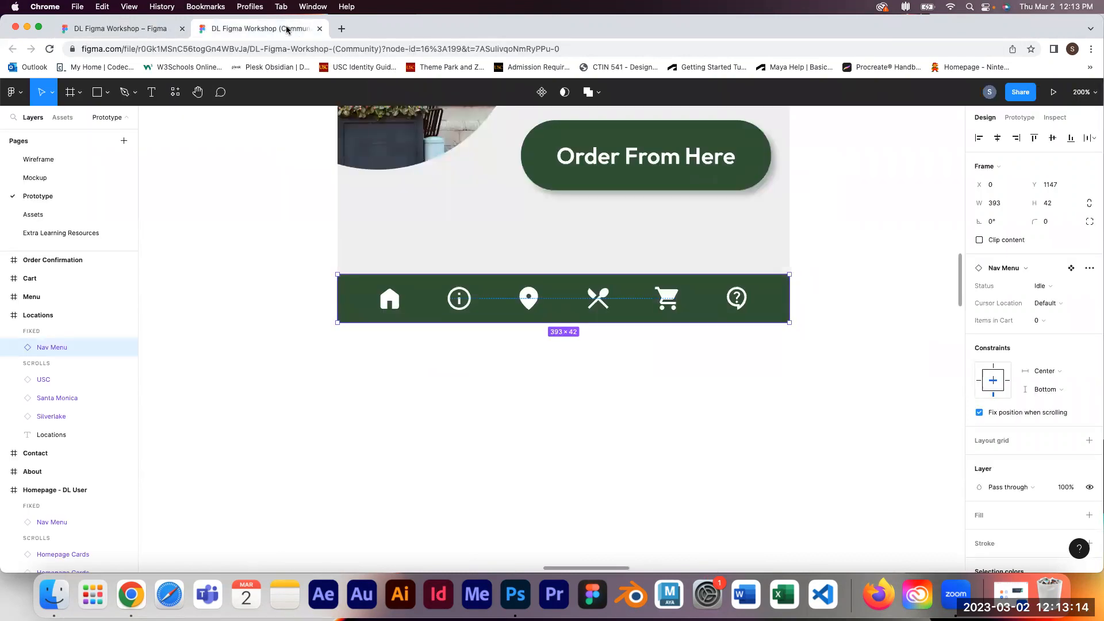
left_click(817, 358)
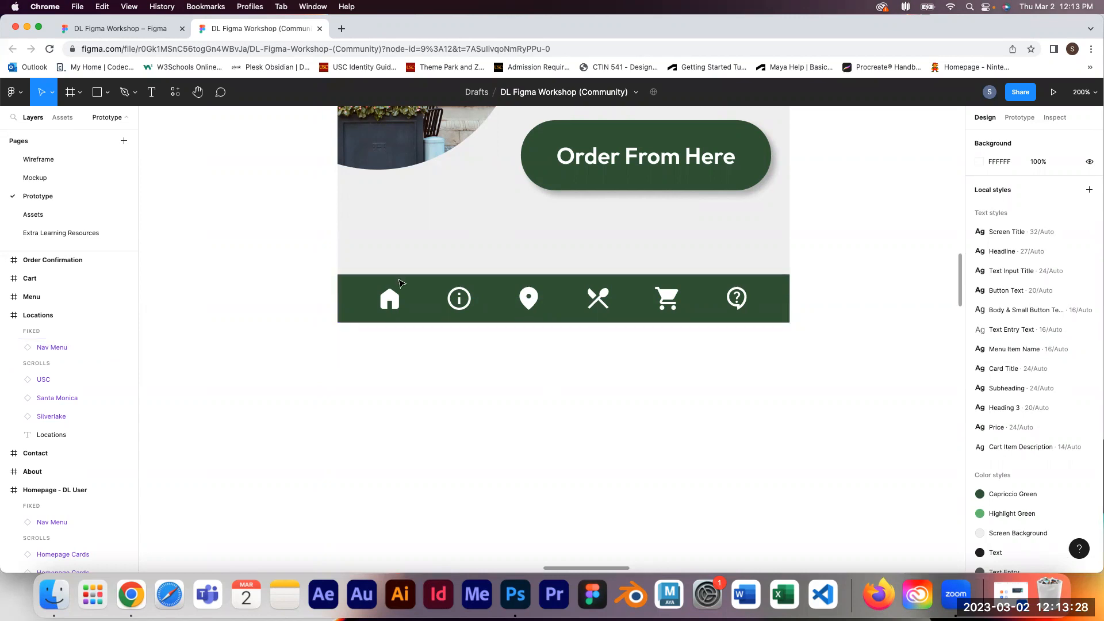
key("minus")
key("minus")
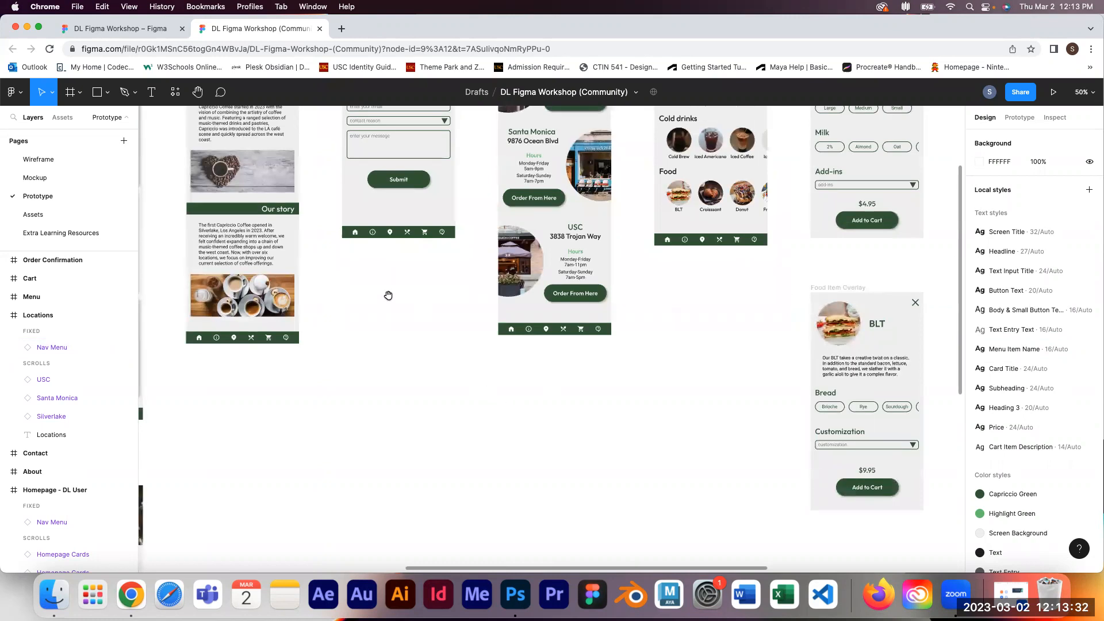
scroll(387, 294, "left", 10)
scroll(387, 294, "up", 3)
scroll(411, 240, "left", 8)
scroll(411, 240, "up", 2)
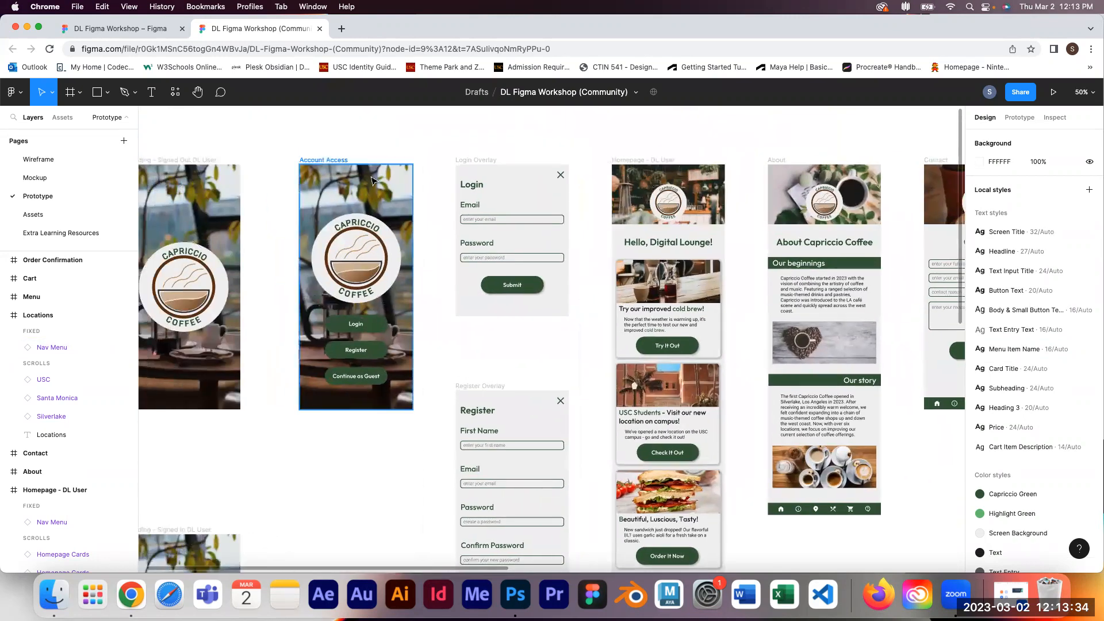
scroll(495, 132, "left", 6)
left_click_drag(532, 133, 521, 148)
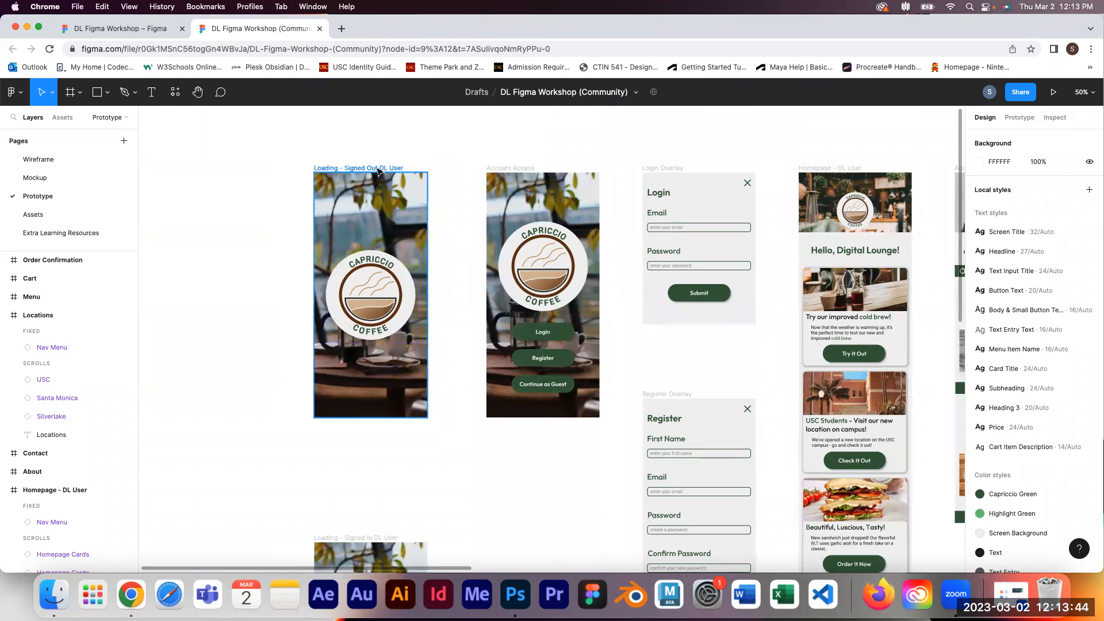
left_click(378, 169)
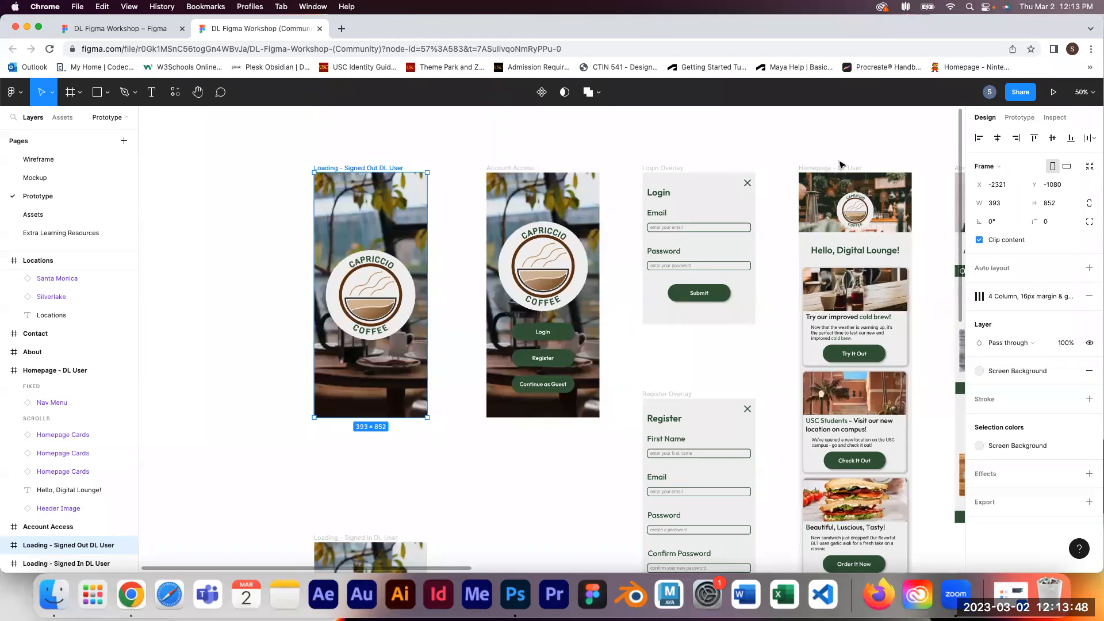
left_click(1017, 119)
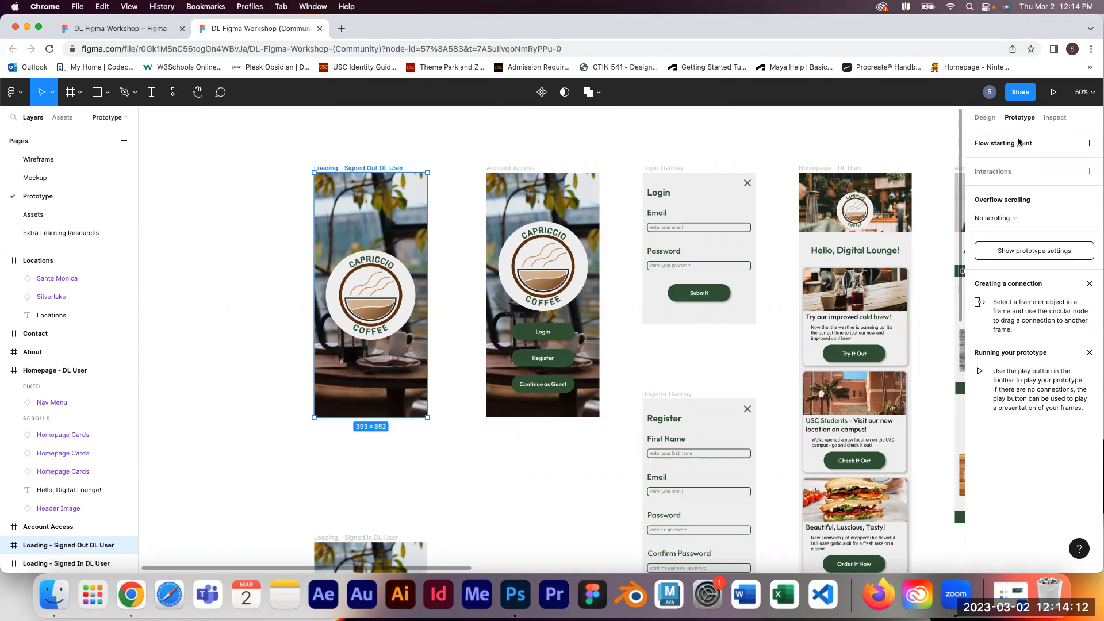
left_click(1088, 145)
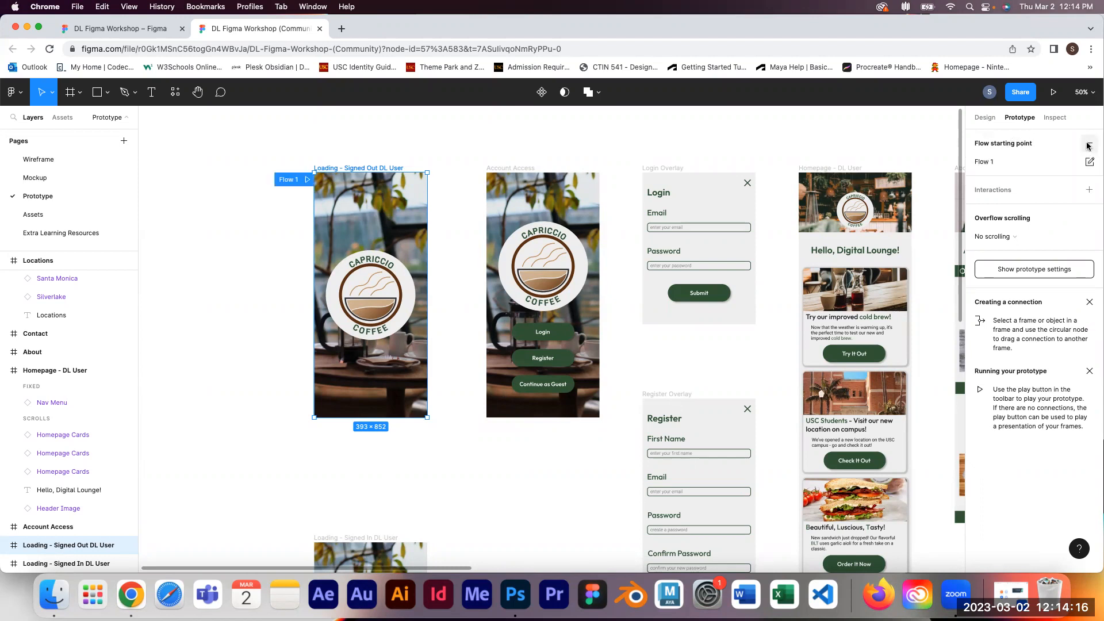
Step: Rename the flow starting point to Signed Out DL User and briefly open its description editor
double_click(990, 165)
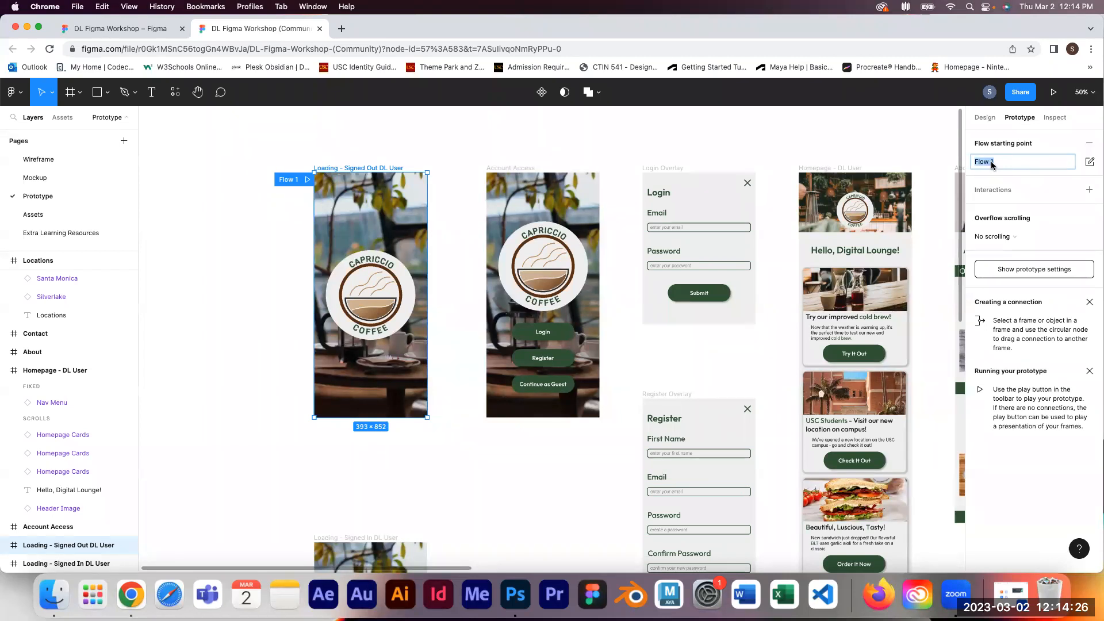
type("Signed Out DL User")
key("Return")
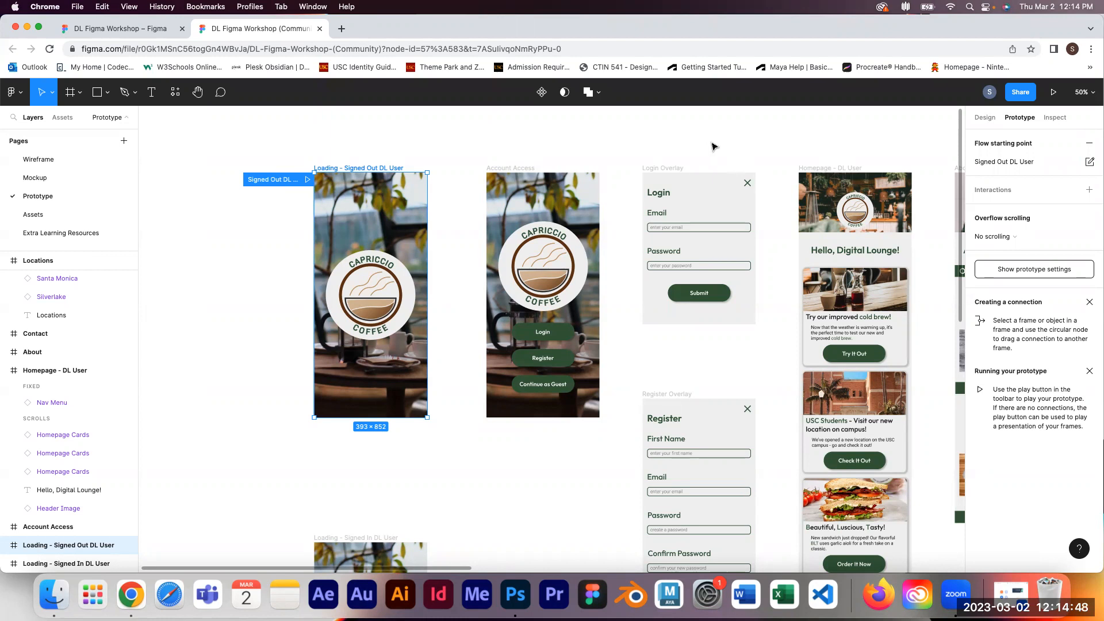
left_click(1090, 162)
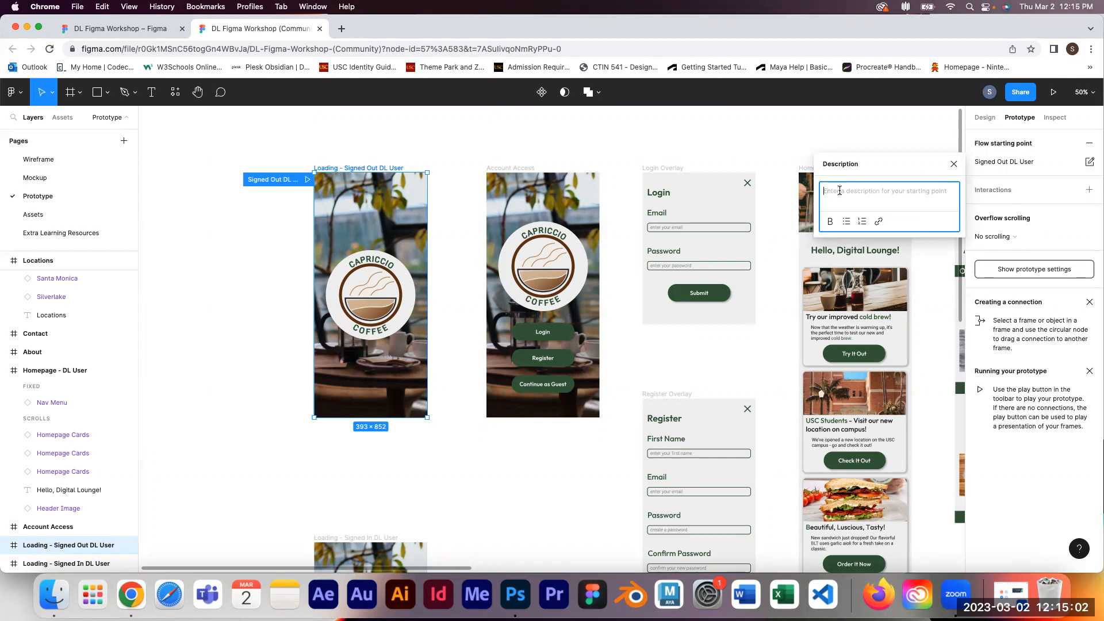
left_click(954, 165)
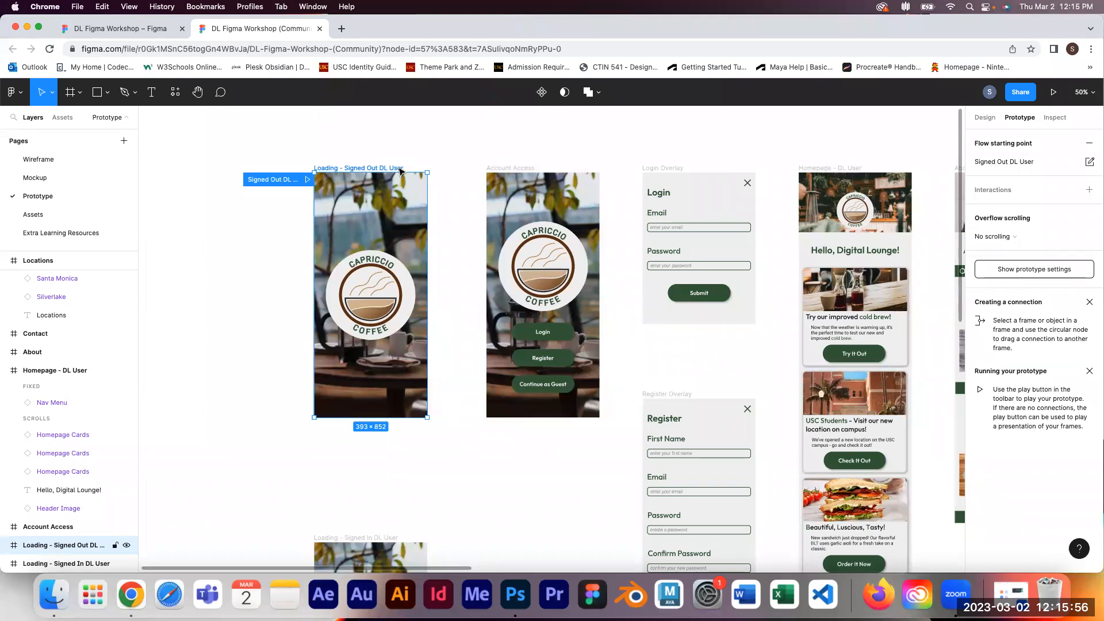
Step: Pan across the canvas to review the app screen frames, ending back at the Loading - Signed Out DL User frame
key("space")
left_click_drag(735, 348, 303, 272)
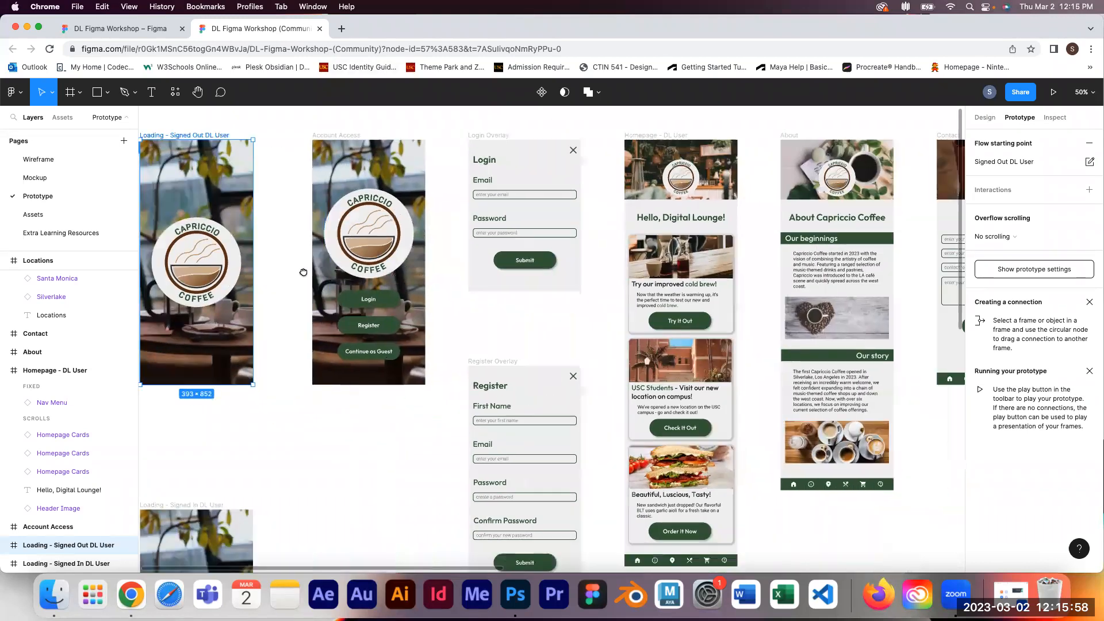
scroll(715, 364, "right", 6)
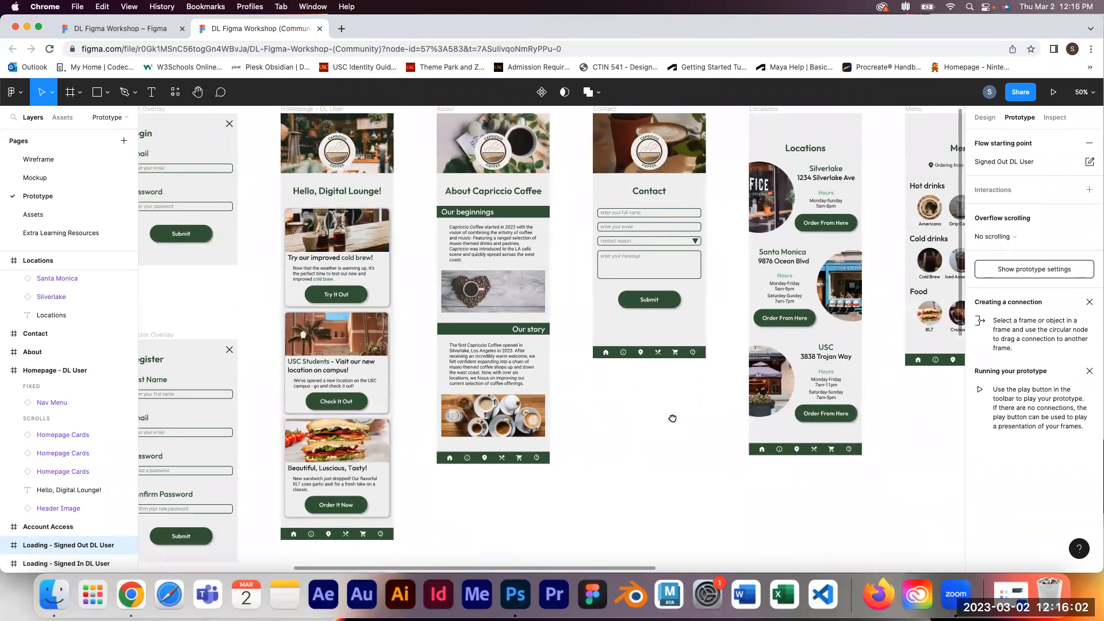
scroll(672, 419, "right", 5)
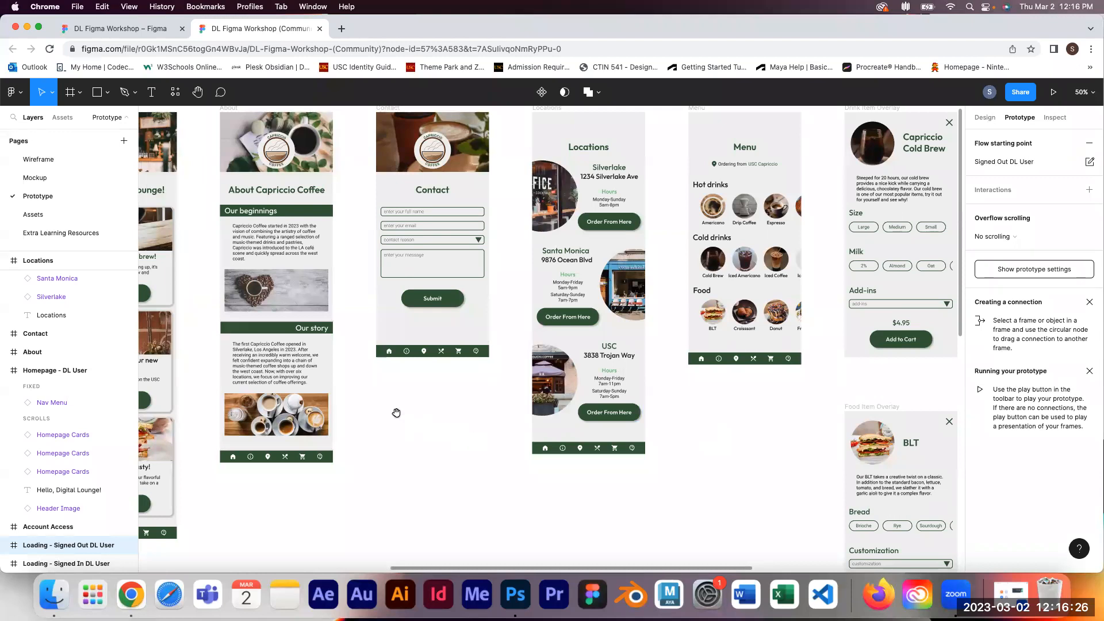
left_click_drag(397, 413, 890, 460)
left_click_drag(423, 375, 632, 377)
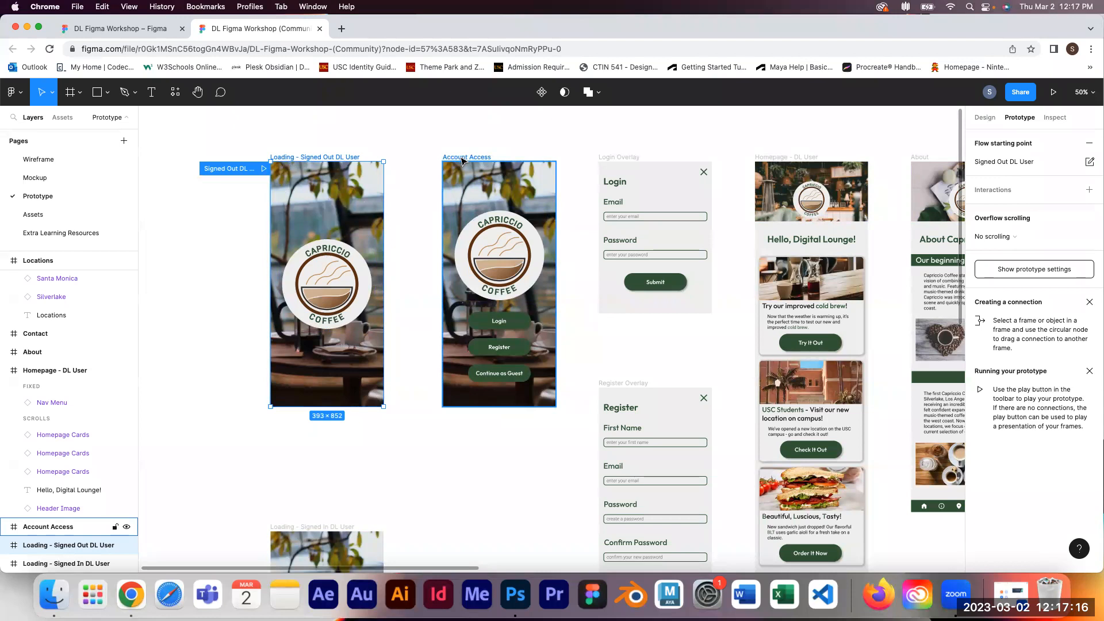
Step: Add an interaction to the Loading - Signed Out DL User frame with an After delay trigger of 5s
left_click(1090, 191)
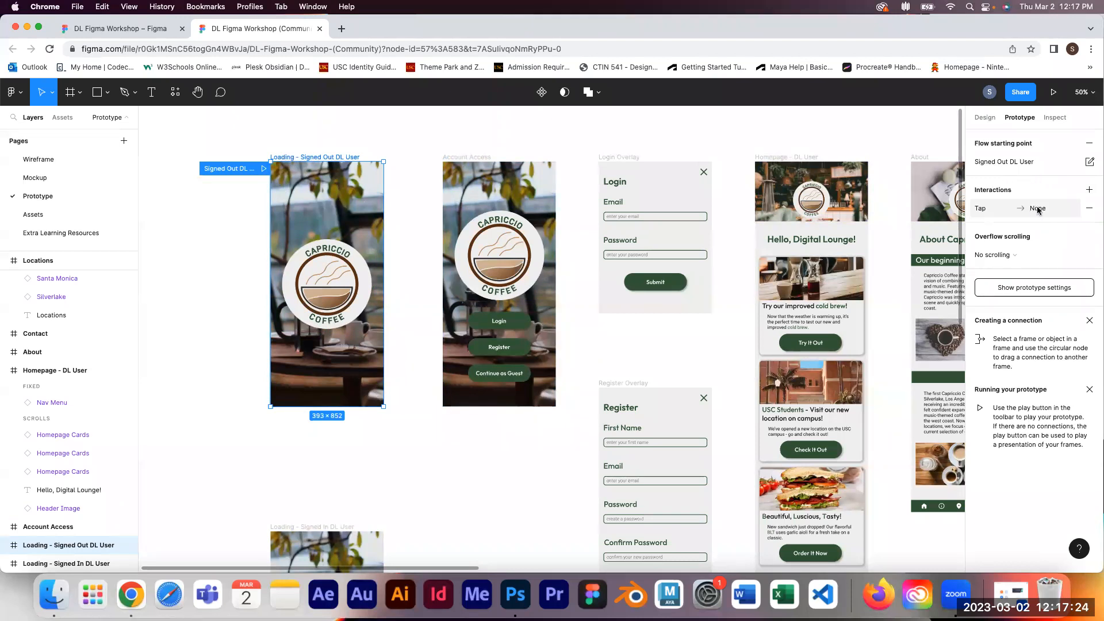
left_click(991, 210)
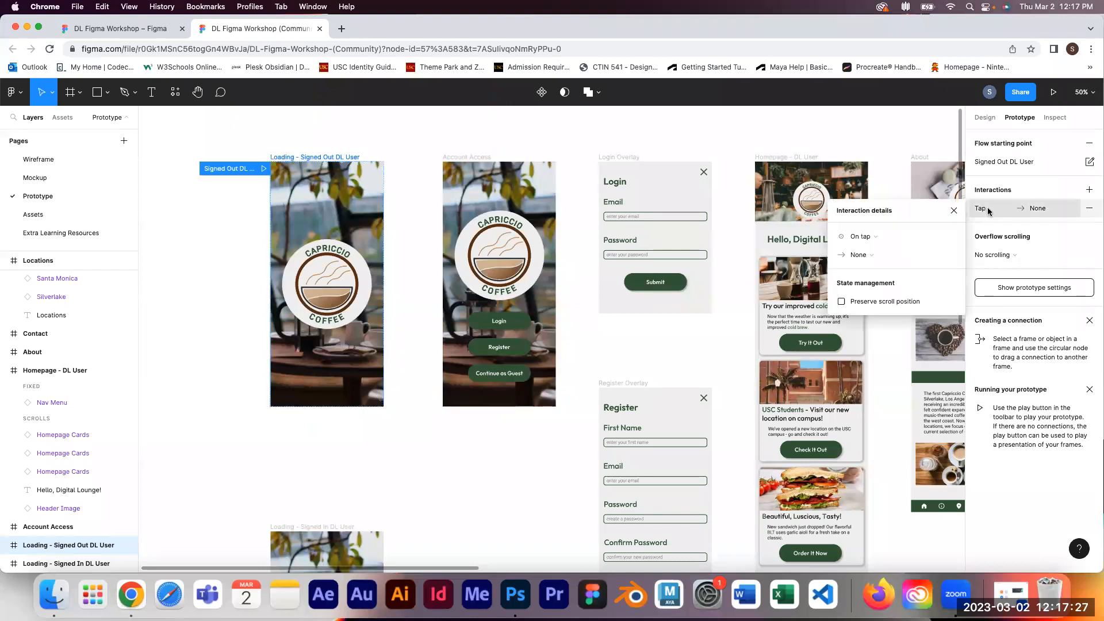
left_click(875, 237)
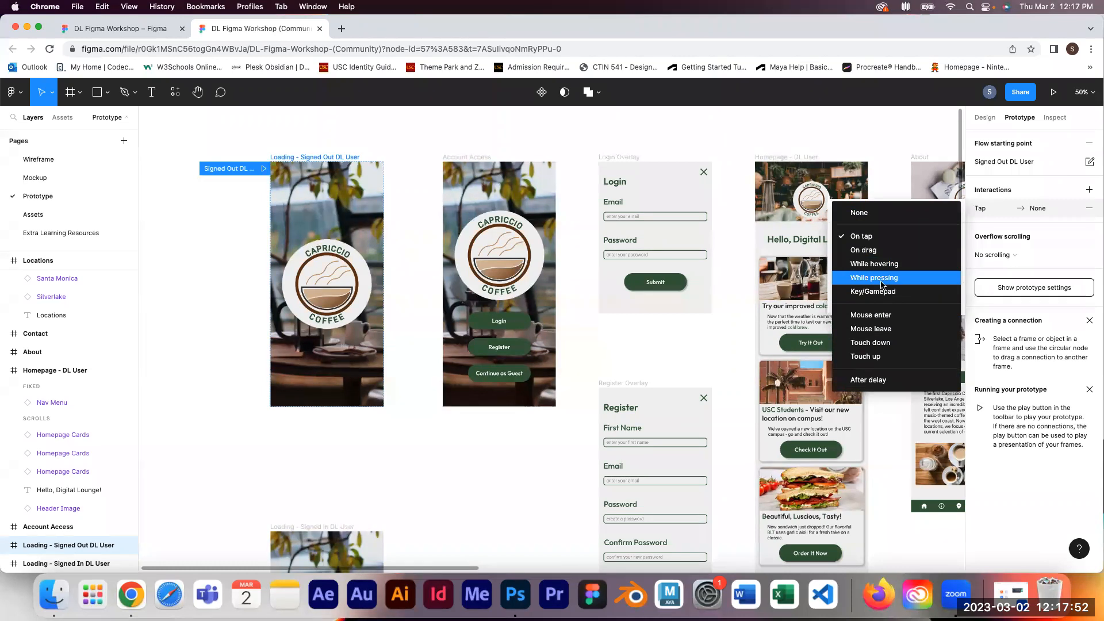
left_click(873, 380)
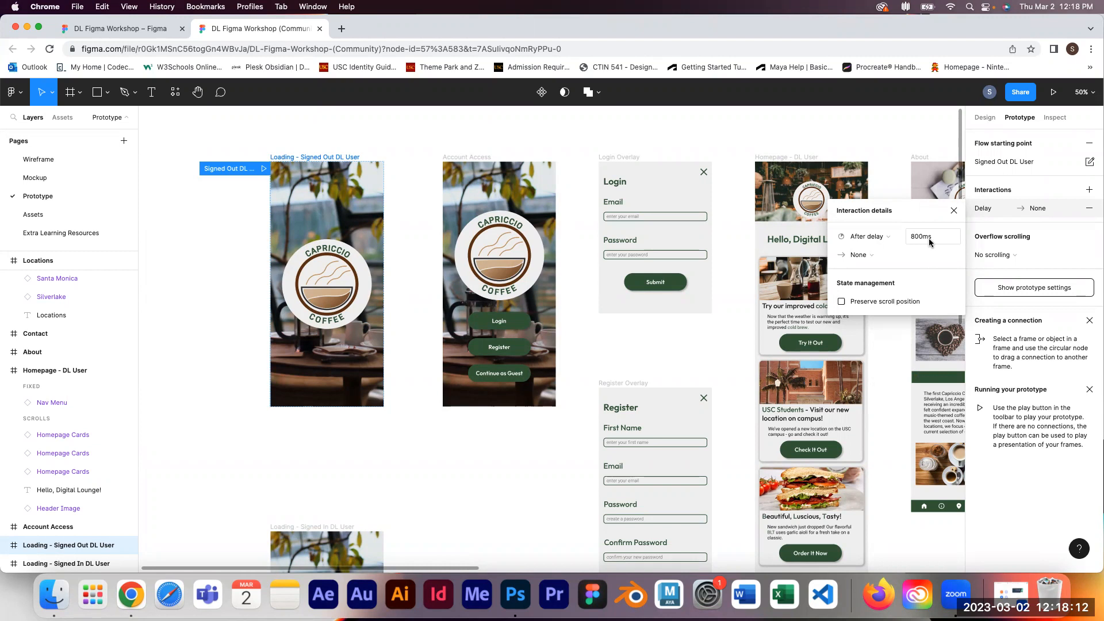
left_click(926, 237)
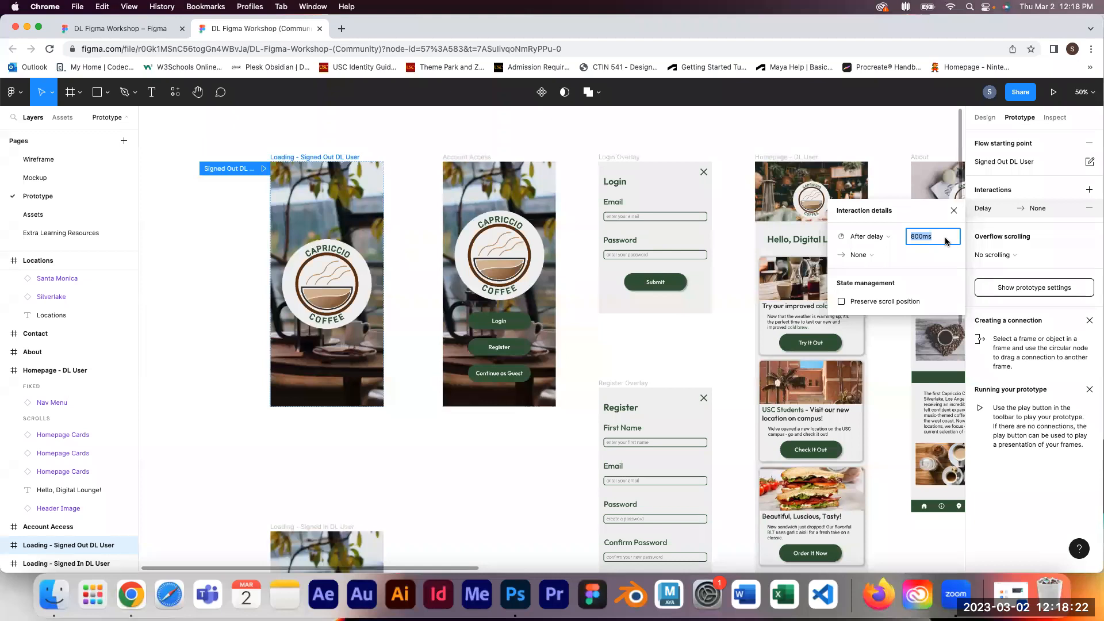
type("5")
type("s")
key("Return")
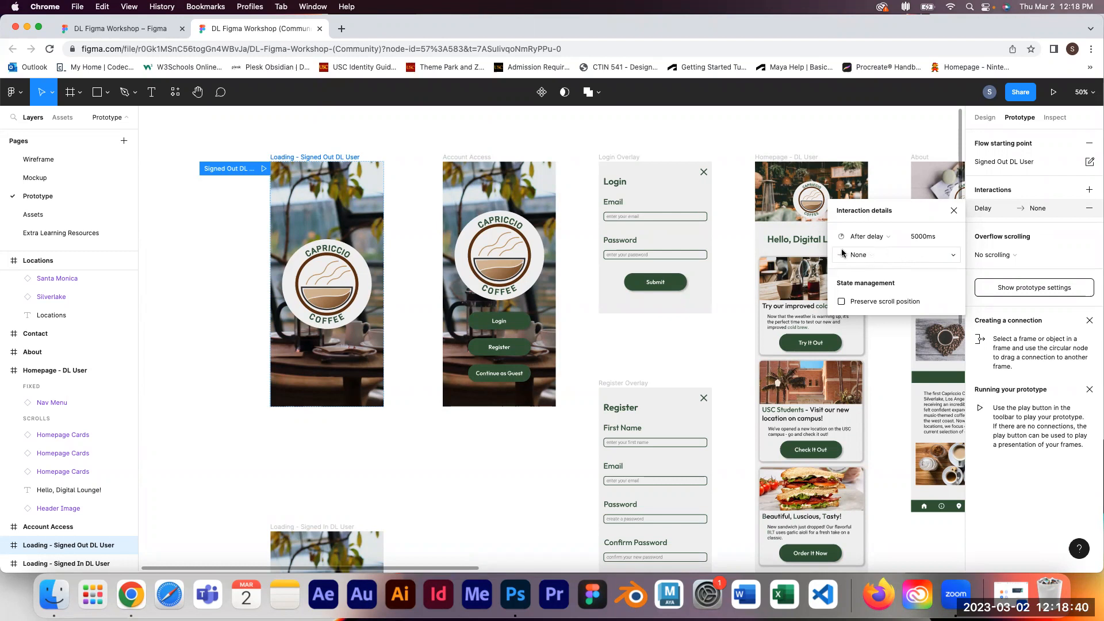
Step: Set the interaction's action to Navigate to the Account Access frame
left_click(872, 260)
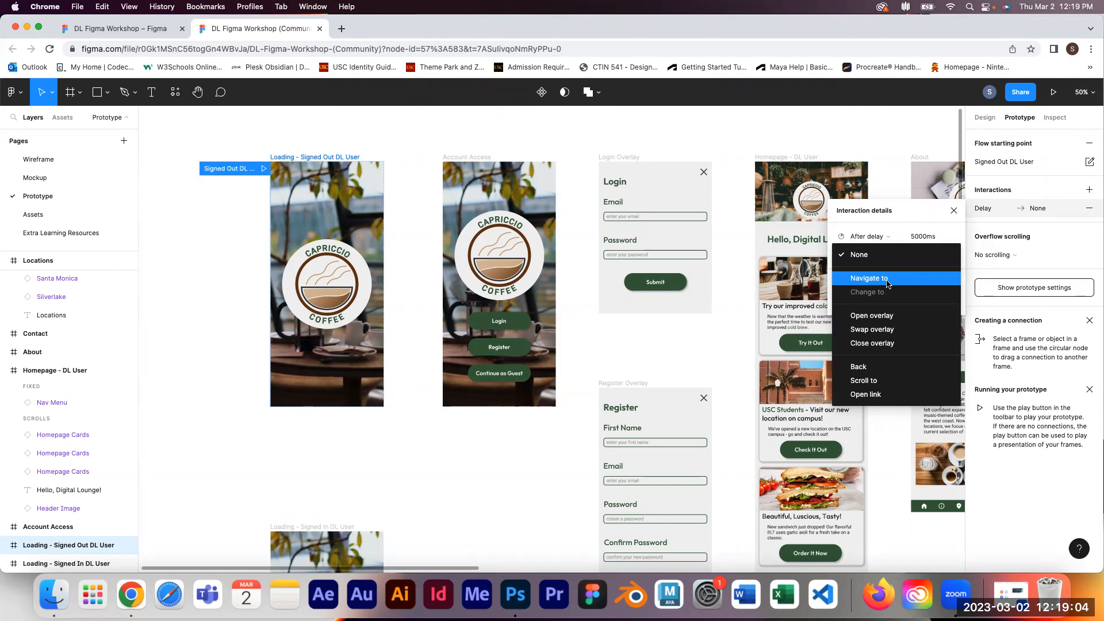
left_click(888, 284)
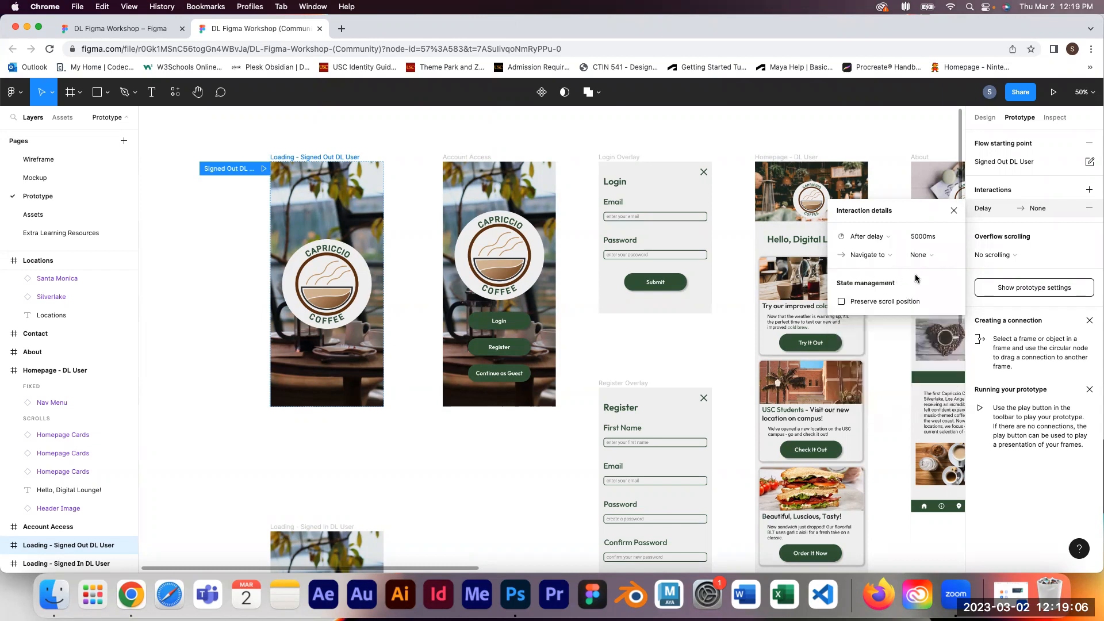
left_click(941, 257)
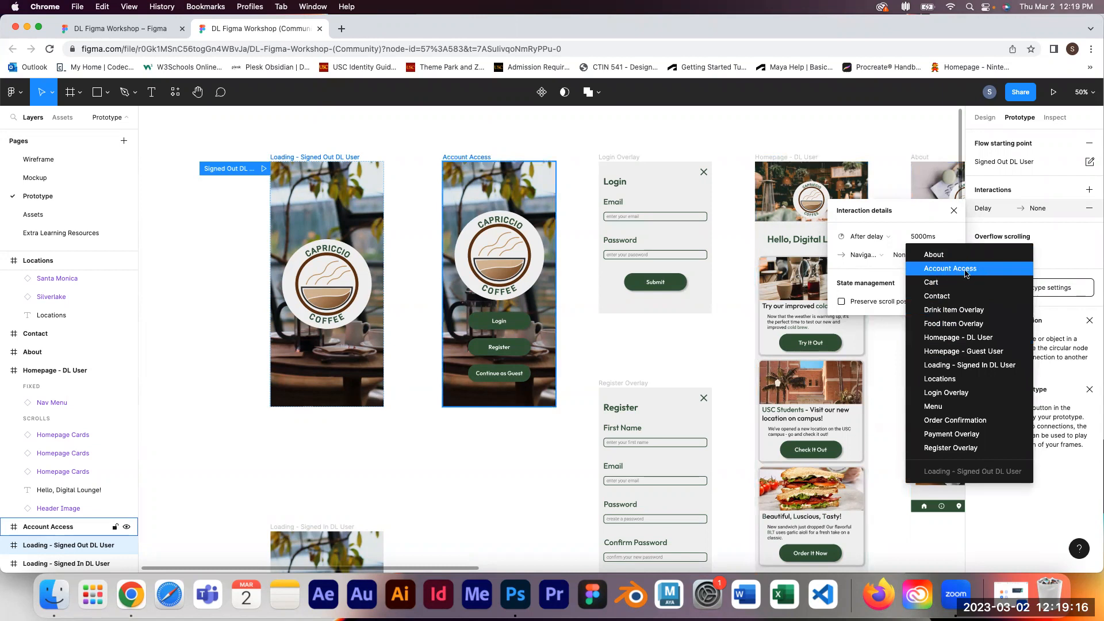
left_click(948, 273)
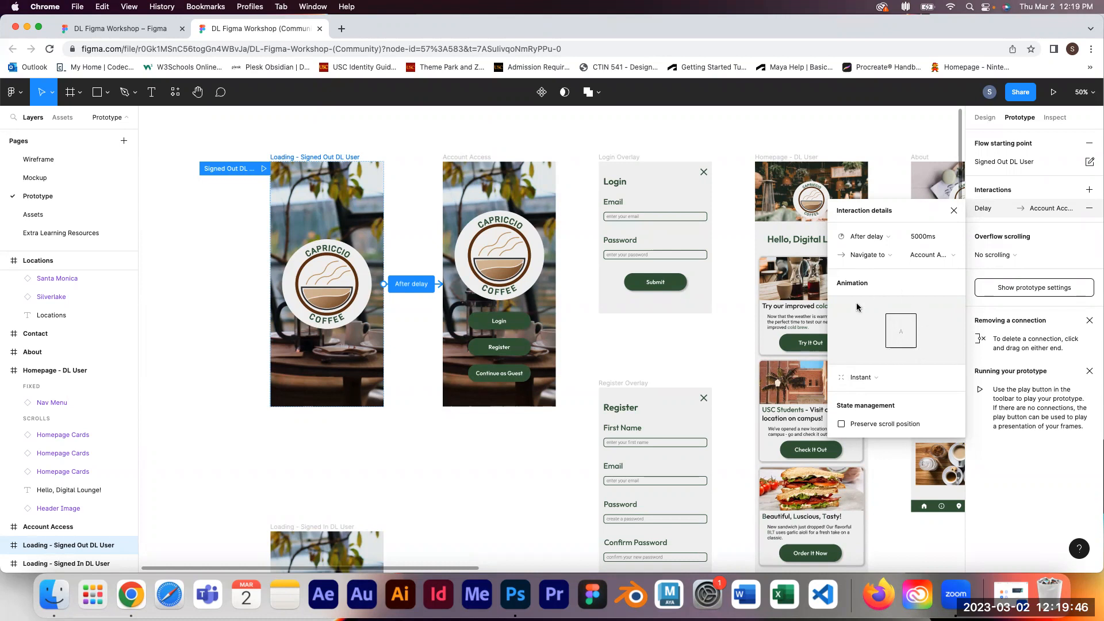
Step: Try the Smart animate transition, then switch the animation back to Instant and close the interaction details
mouse_move(902, 344)
left_click(864, 378)
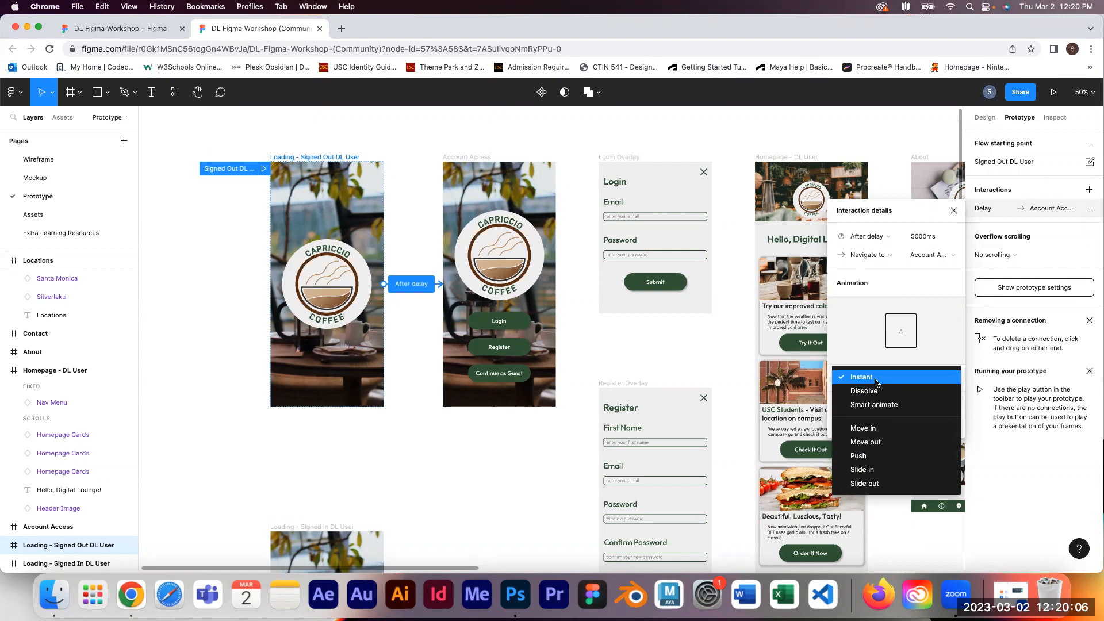
left_click(877, 404)
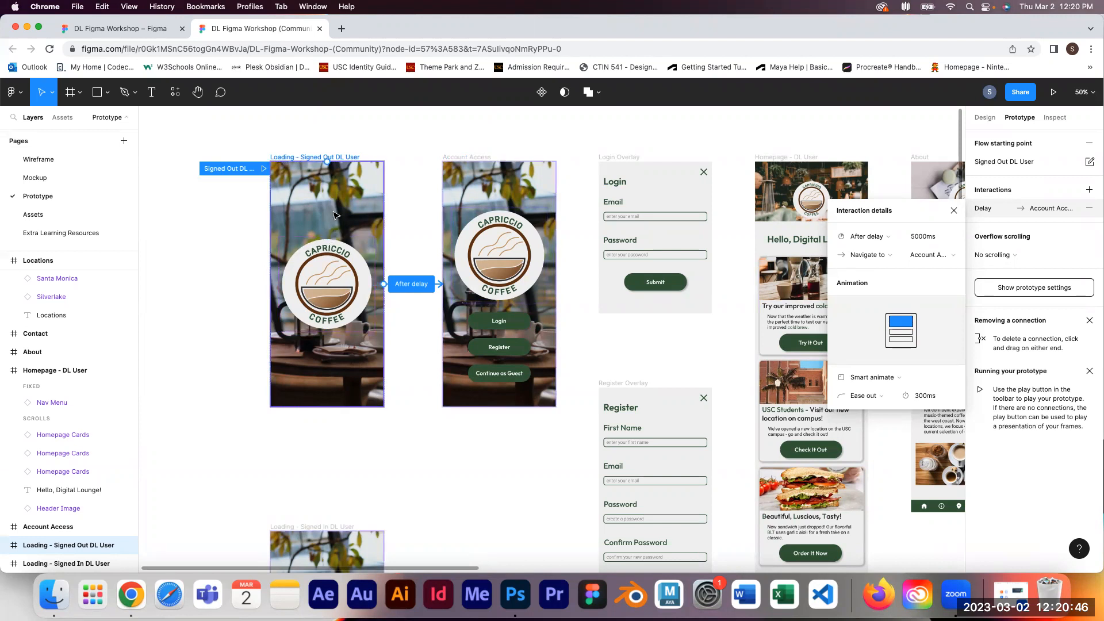
left_click(872, 377)
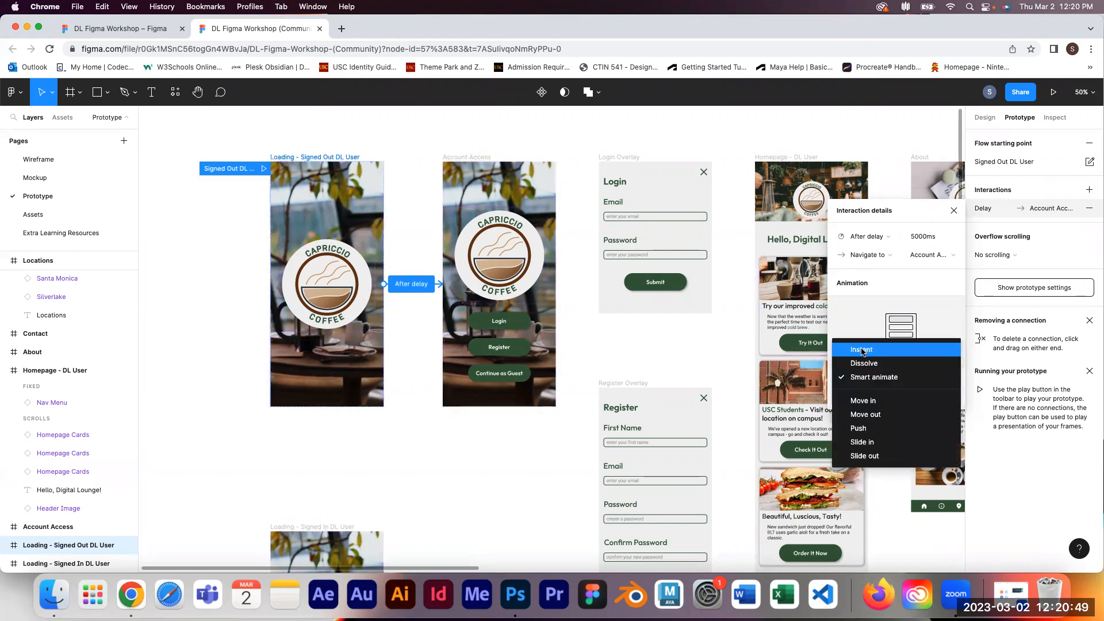
left_click(863, 351)
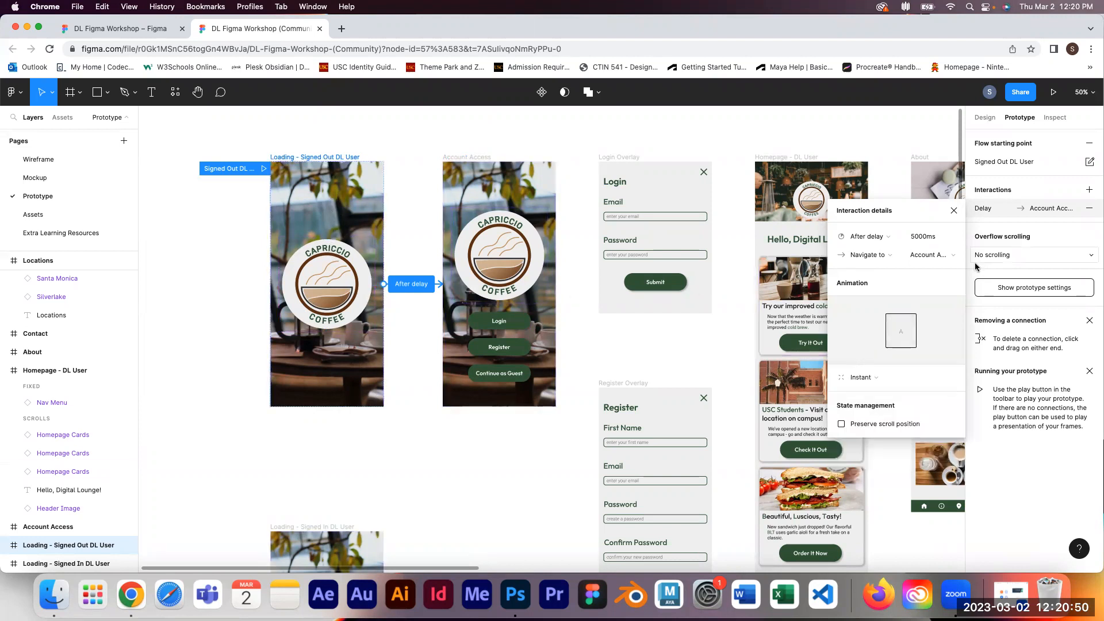
left_click(954, 212)
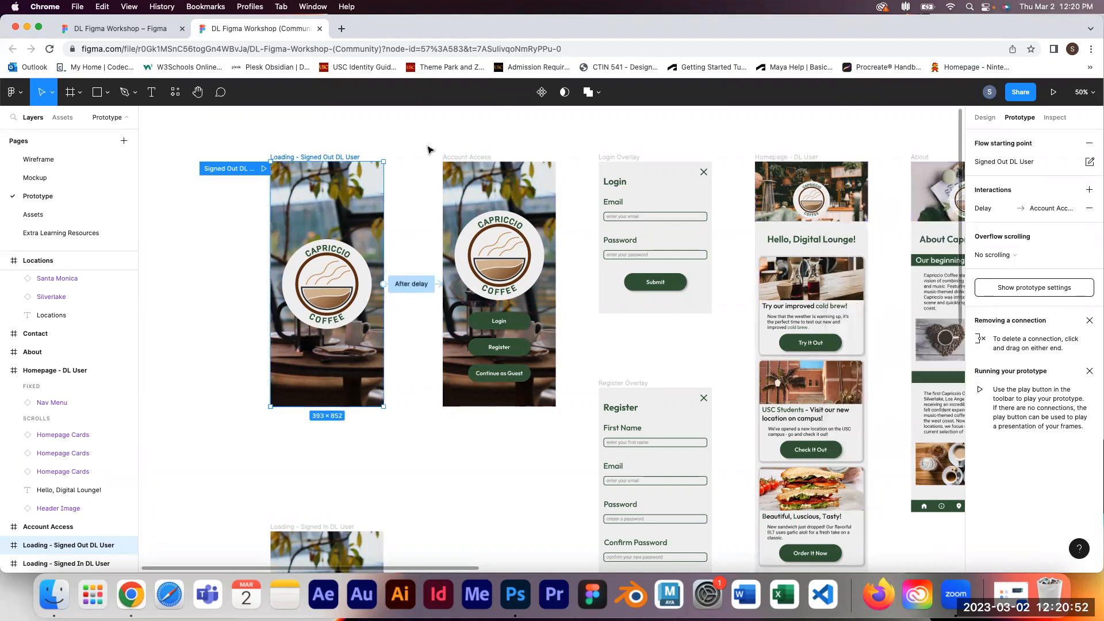
Step: Preview the prototype from its flow starting point and return to the design file
left_click(1054, 92)
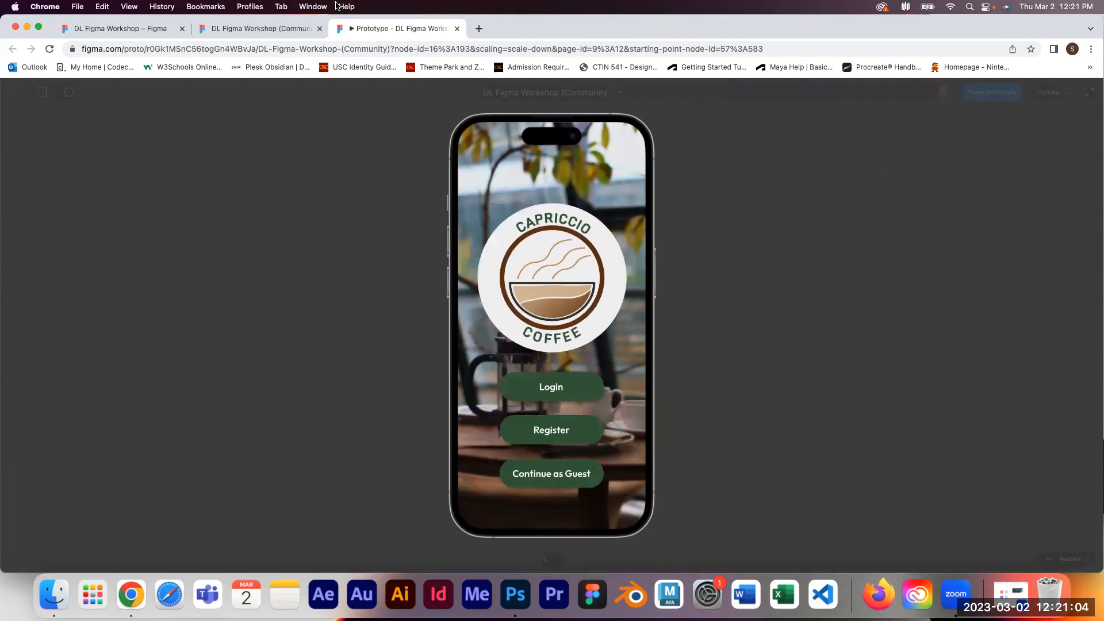
left_click(457, 29)
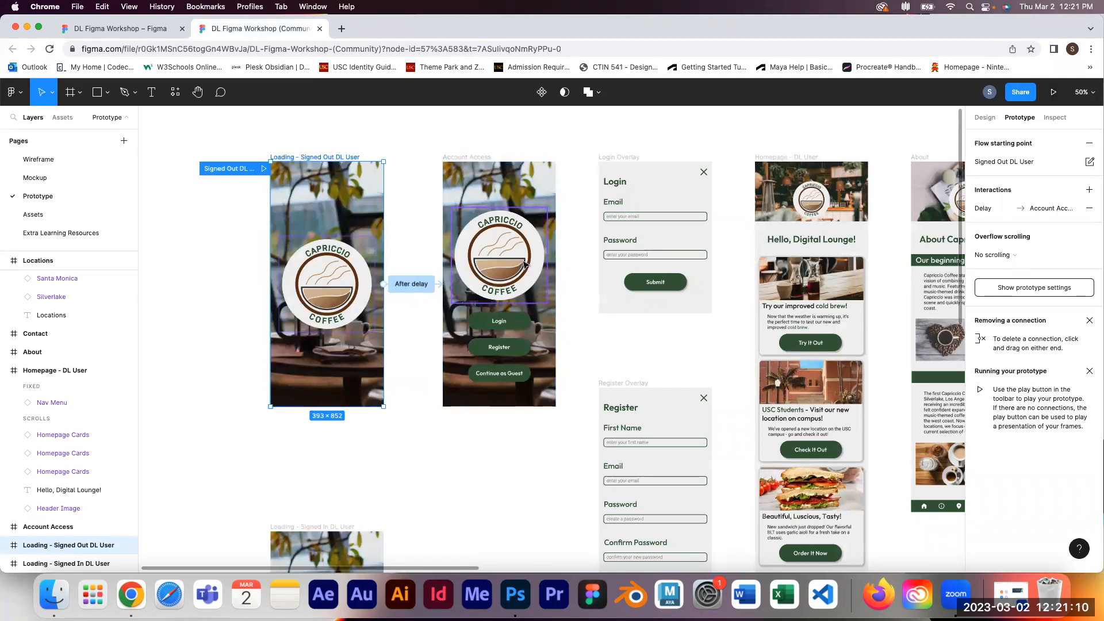
Step: Set the delay interaction's animation to Smart animate with Ease in easing and a 3s duration
left_click(413, 293)
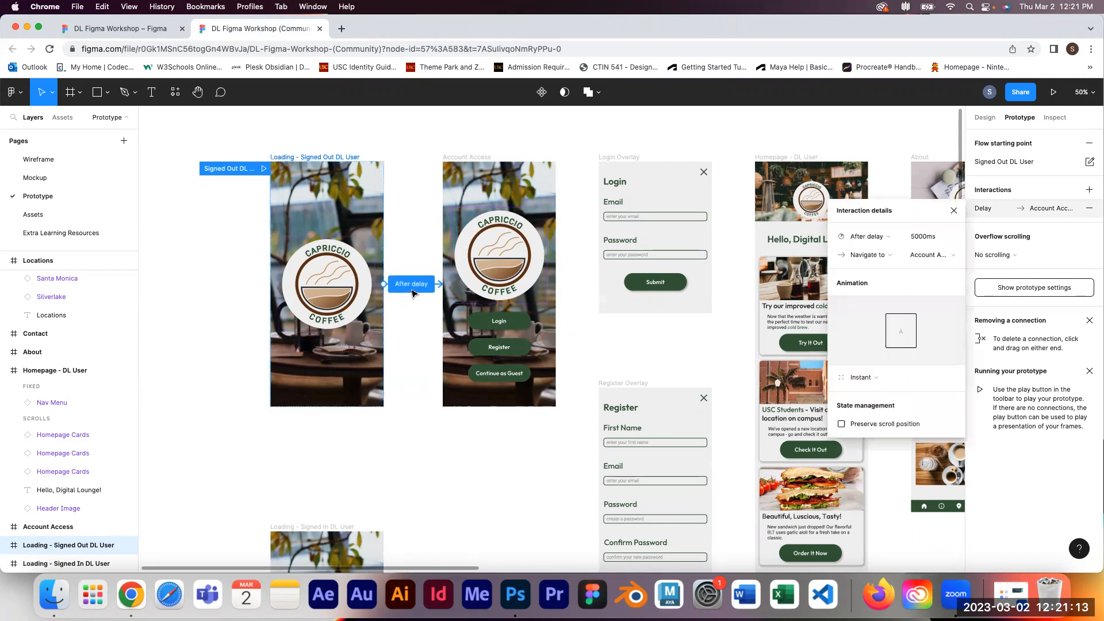
left_click(876, 378)
left_click(884, 406)
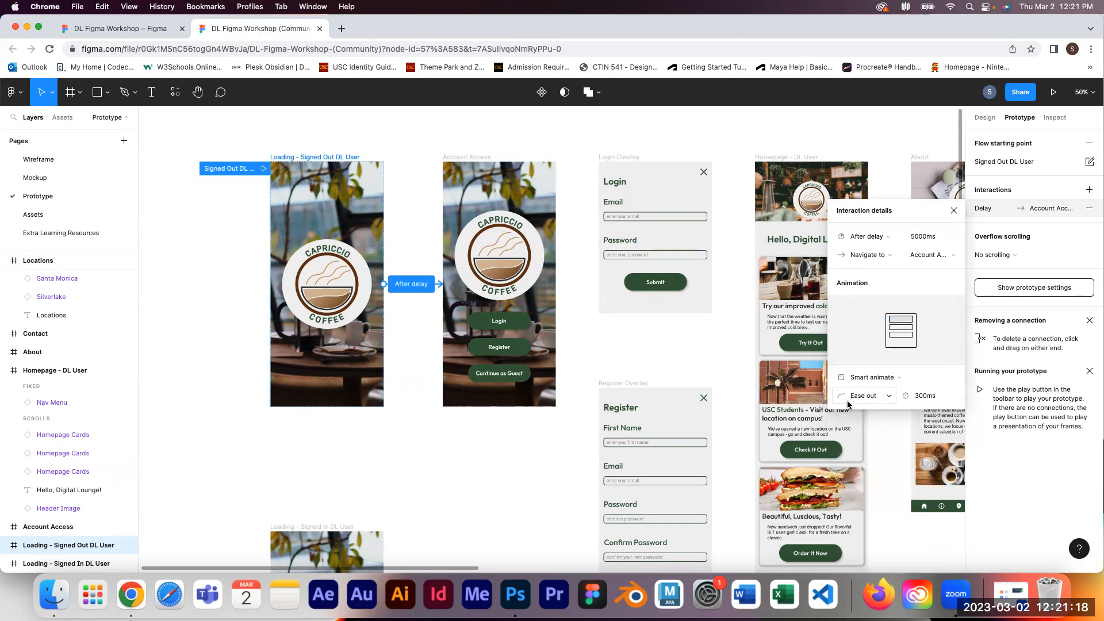
left_click(863, 404)
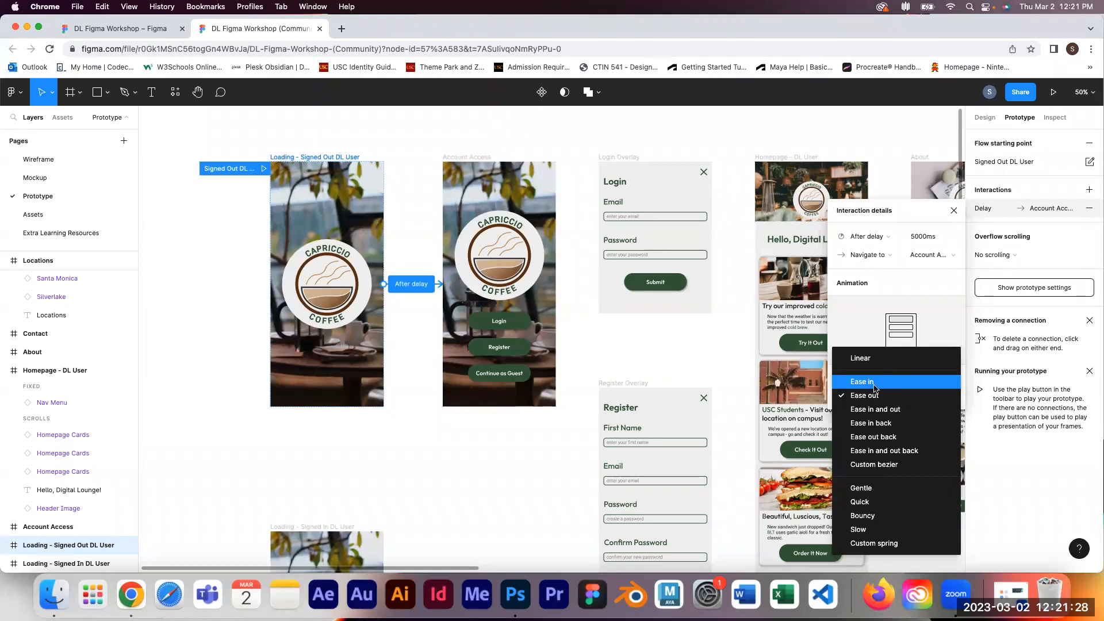
left_click(875, 390)
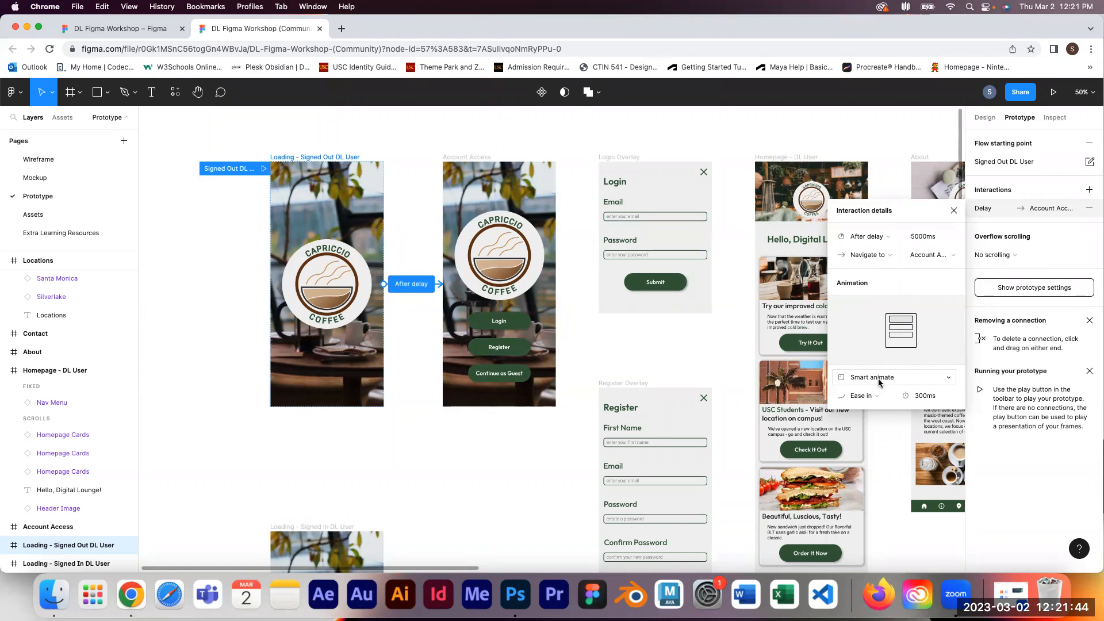
left_click(935, 400)
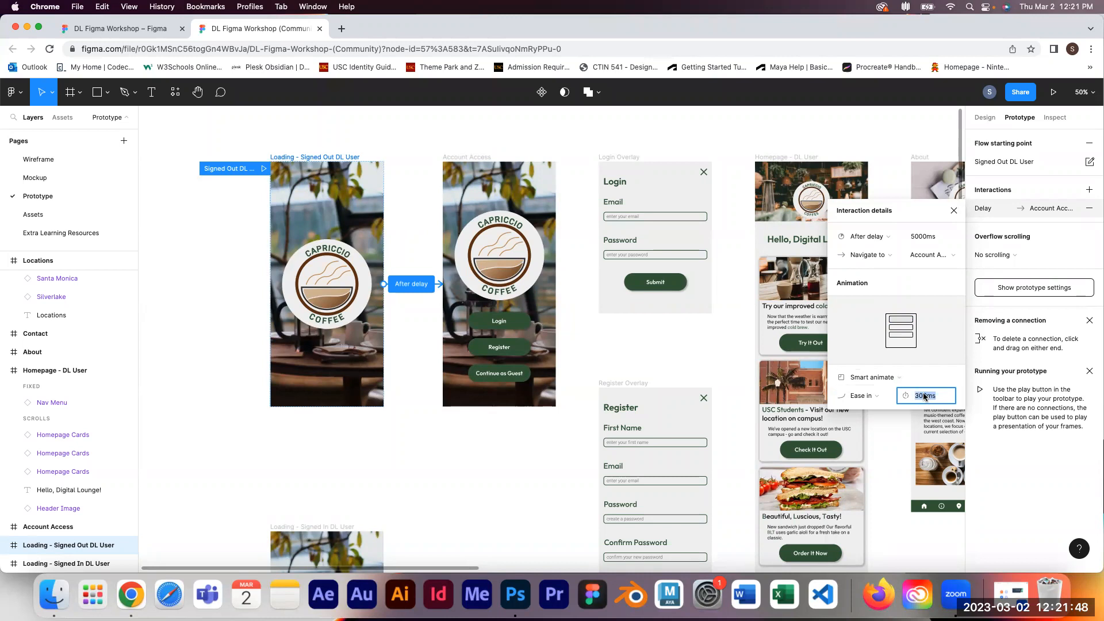
type("3s")
key("Return")
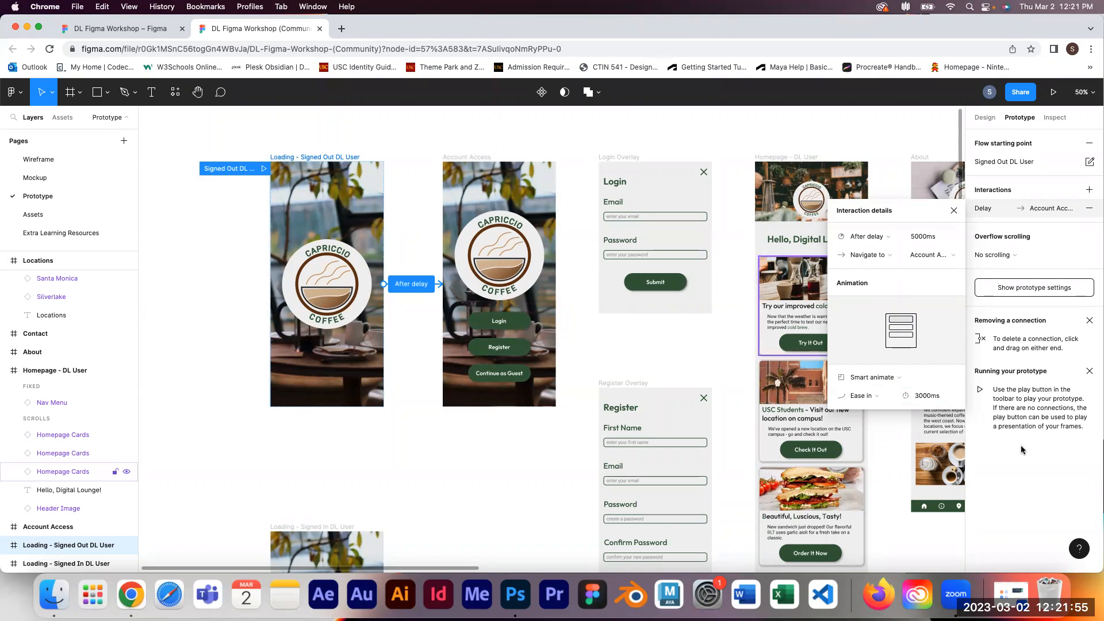
left_click(953, 211)
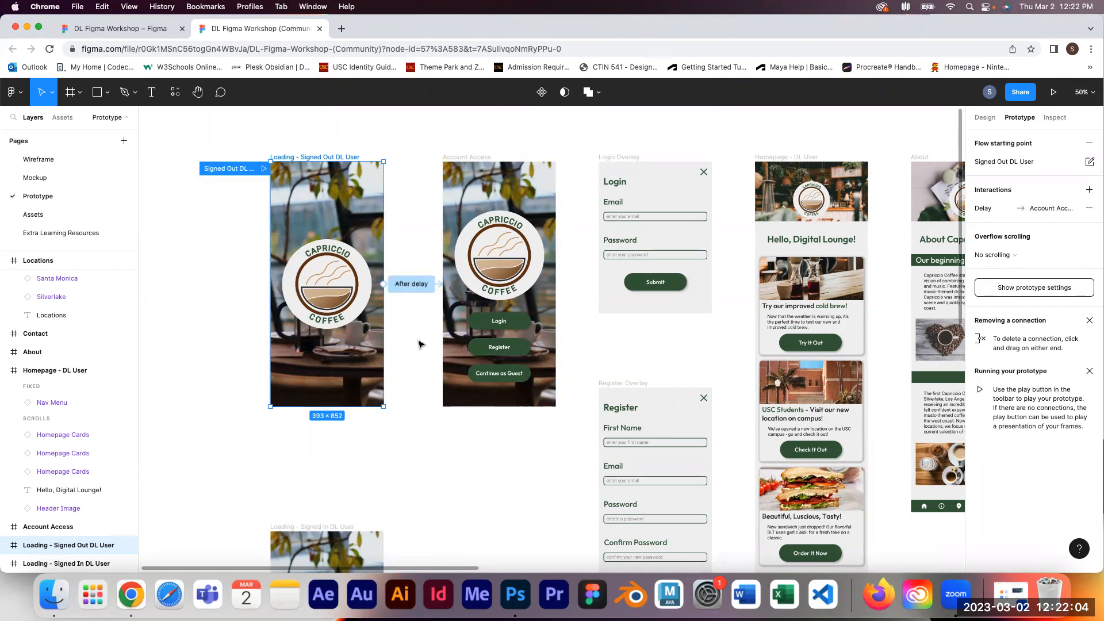
Step: Reopen the delay interaction's details to check its settings
left_click(411, 284)
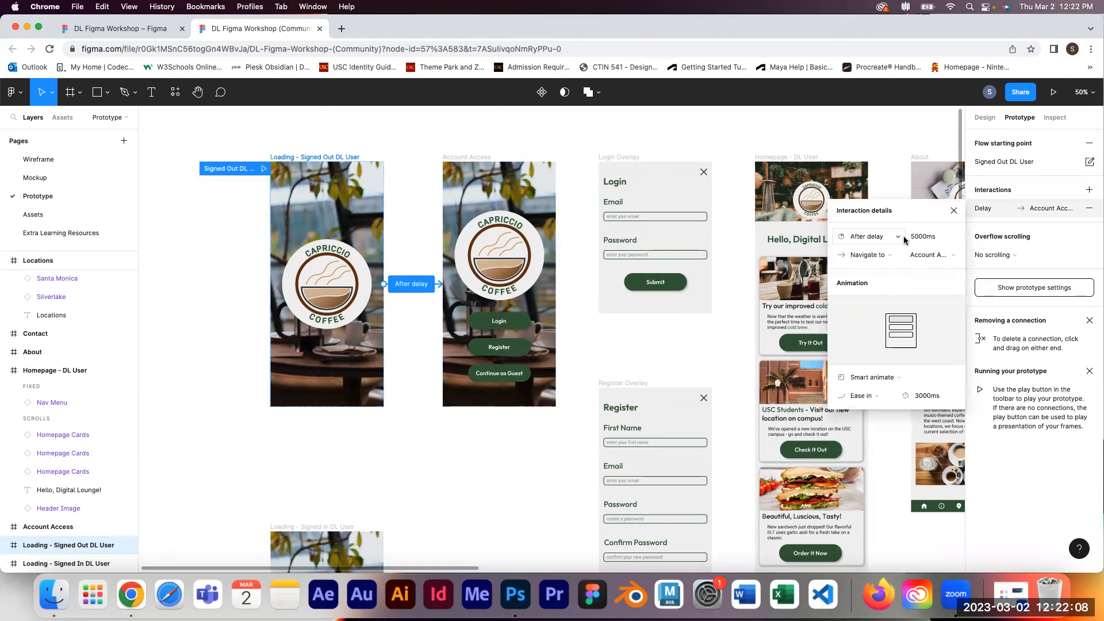
left_click(954, 211)
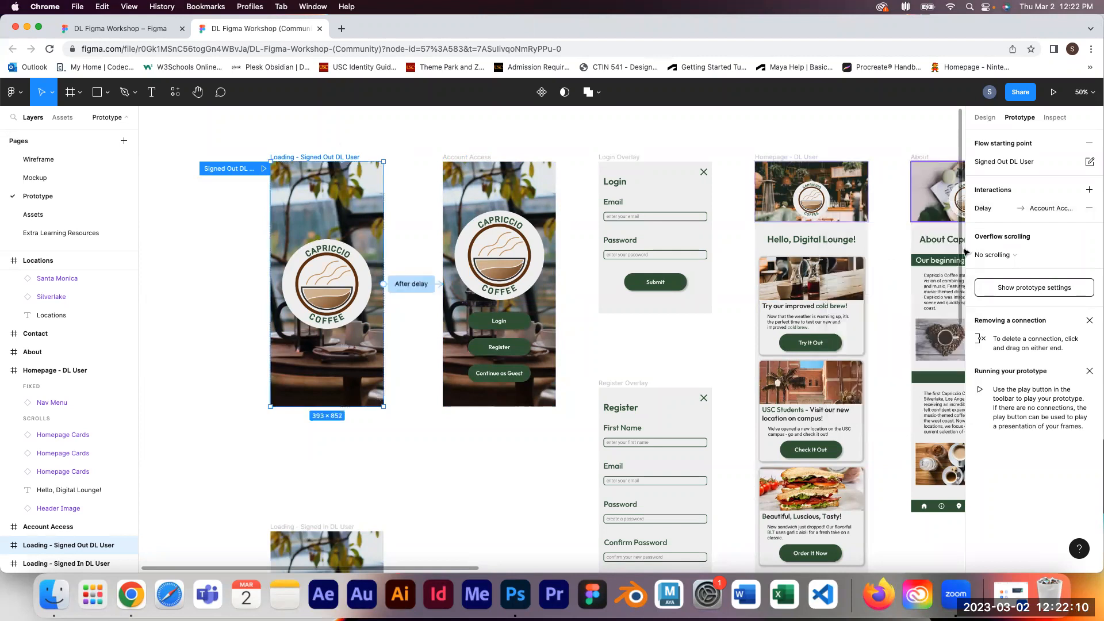
left_click(1017, 211)
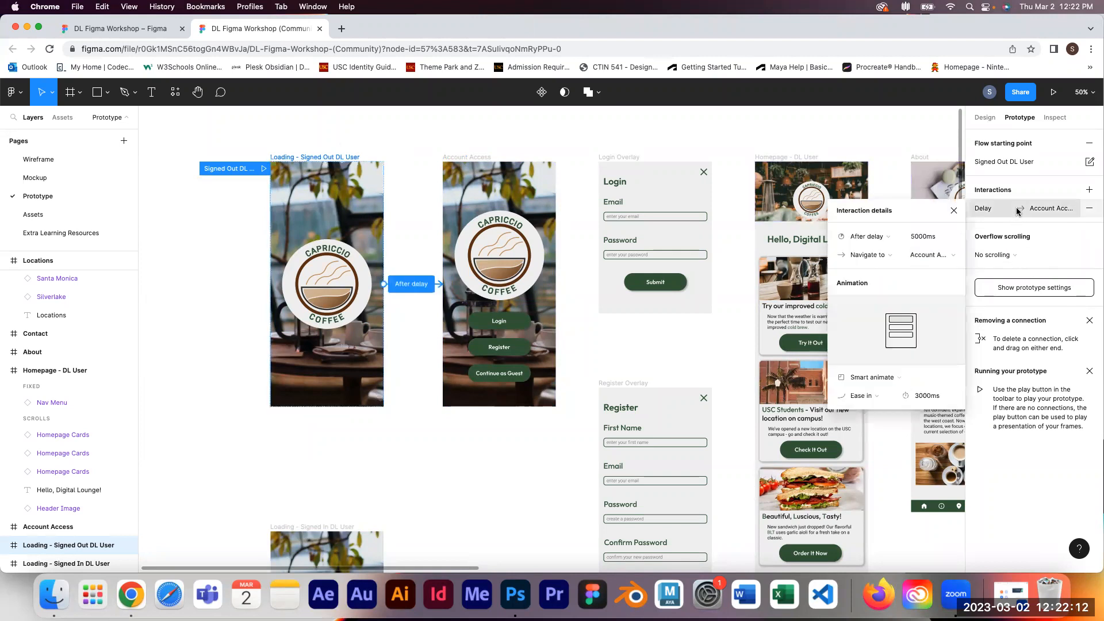
left_click(954, 210)
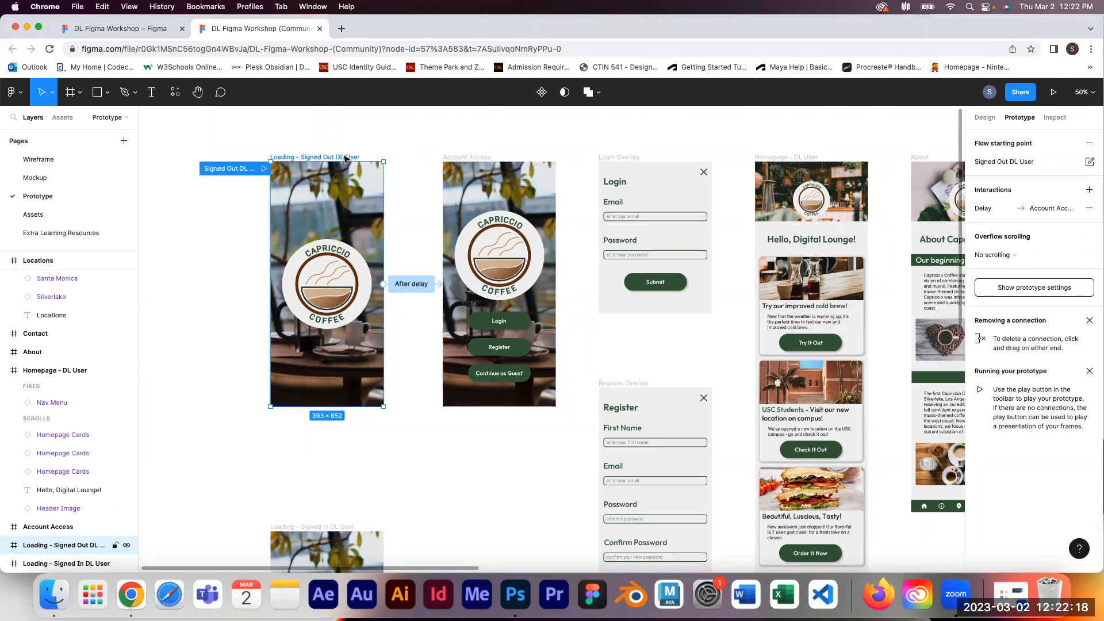
Step: Preview the prototype again, then close the preview tab
left_click(1058, 93)
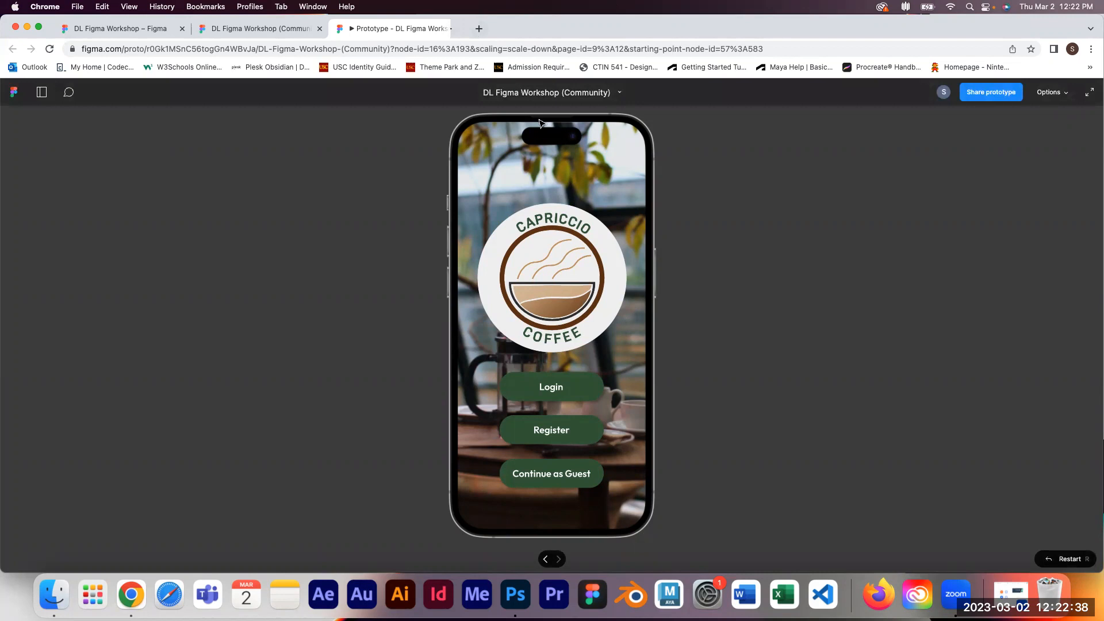
key("super+w")
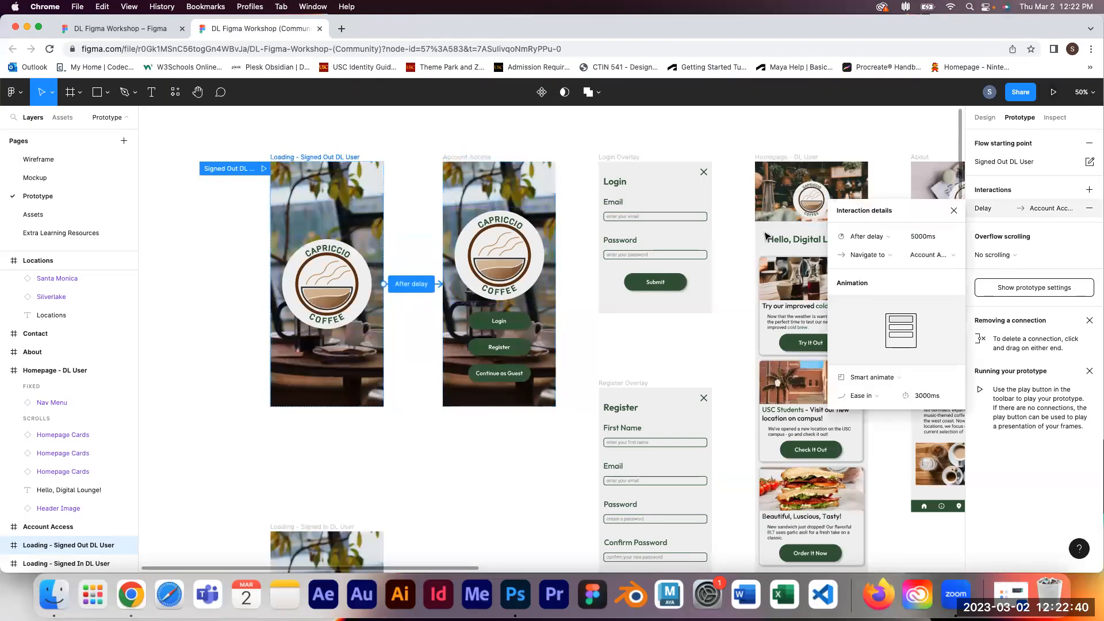
Step: Set the delay interaction's wait time and animation duration both to 1000ms, then close the interaction details
left_click(928, 241)
type("1s")
left_click(934, 401)
type("1s")
key("Return")
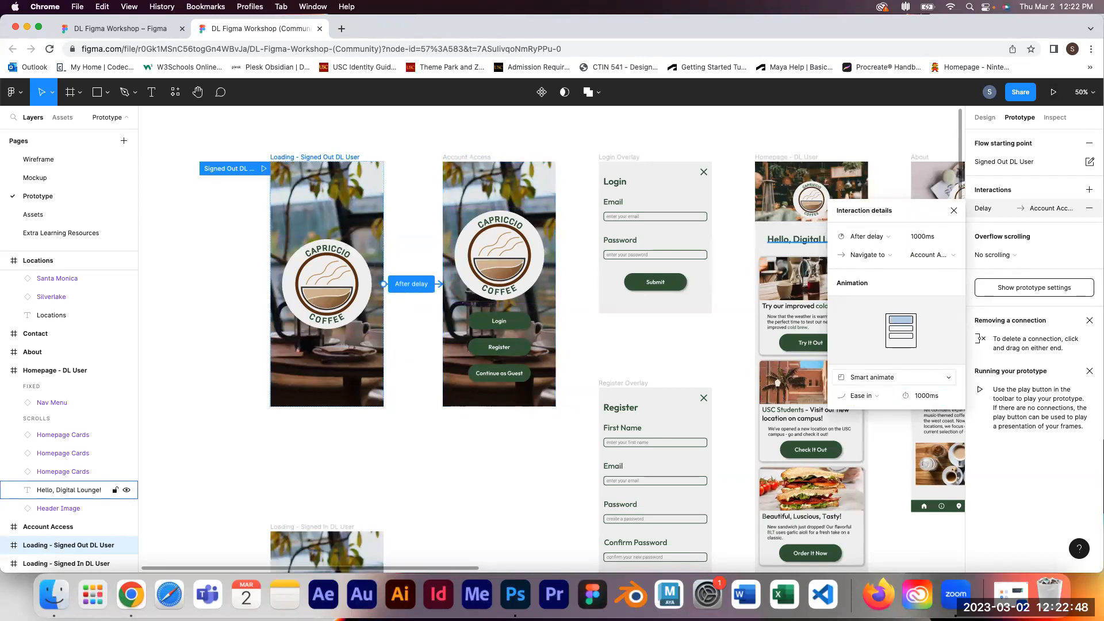
left_click(951, 215)
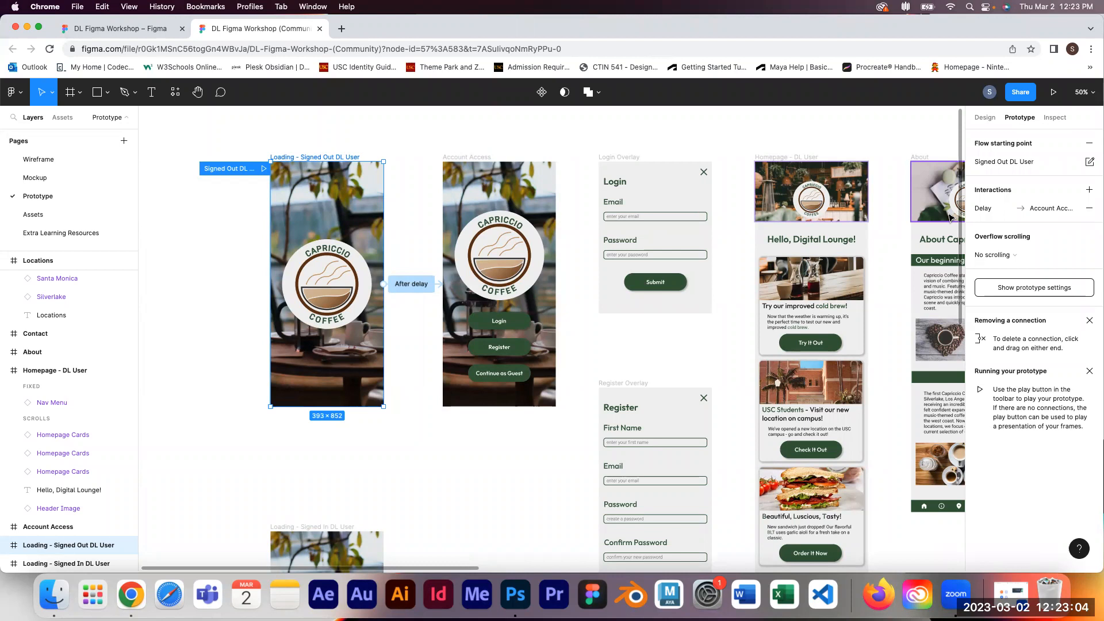
Step: Go from the other browser tab's account menu to the Figma Community page
left_click(157, 32)
left_click(25, 96)
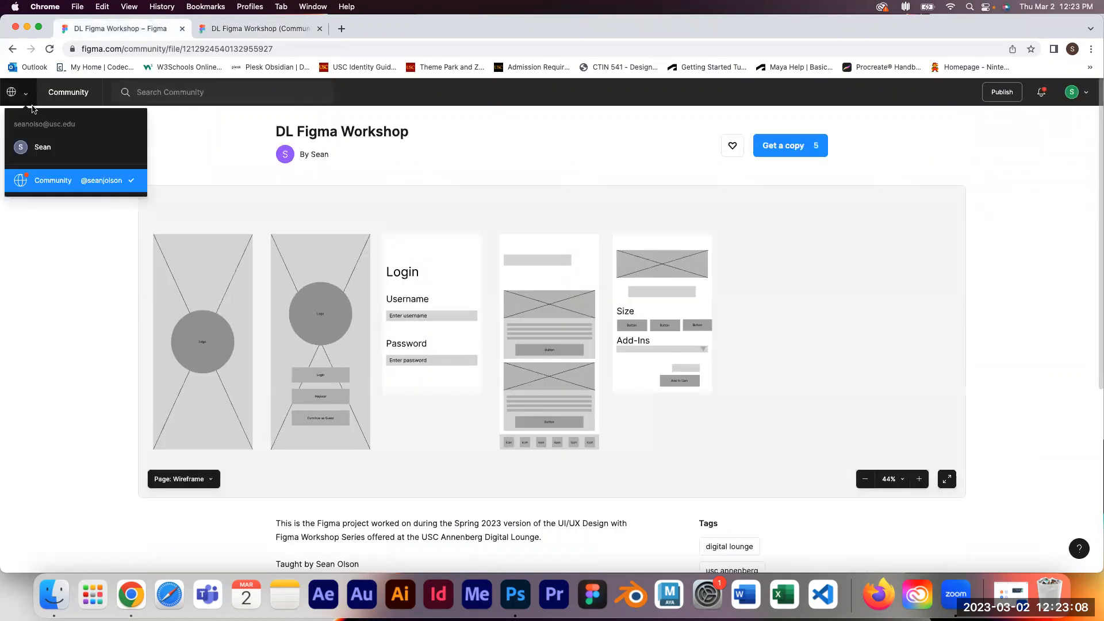
left_click(42, 147)
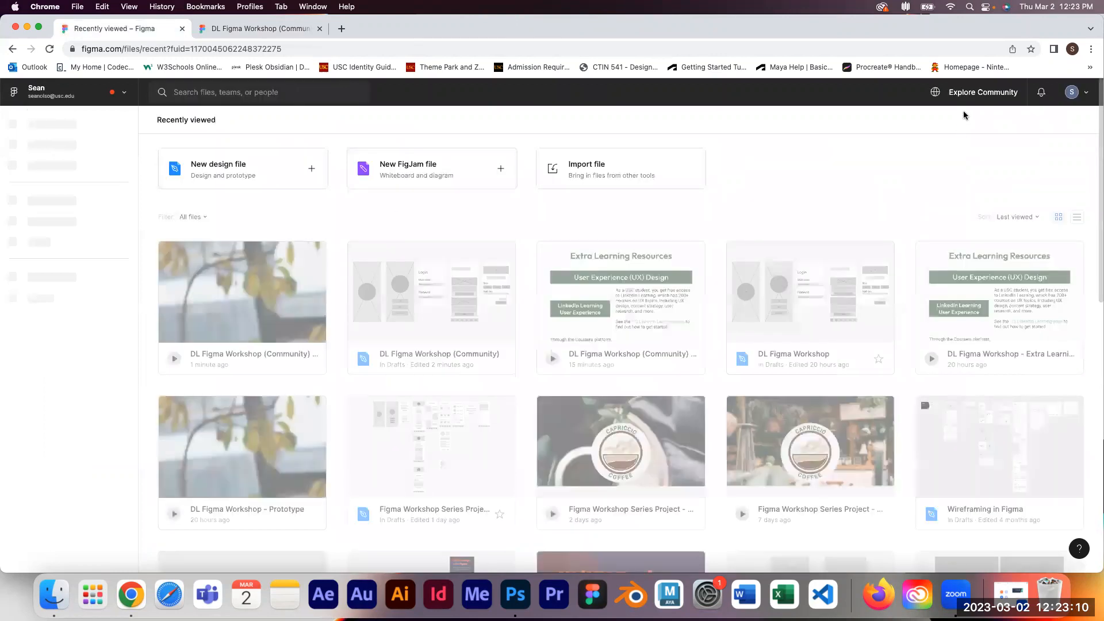
left_click(976, 95)
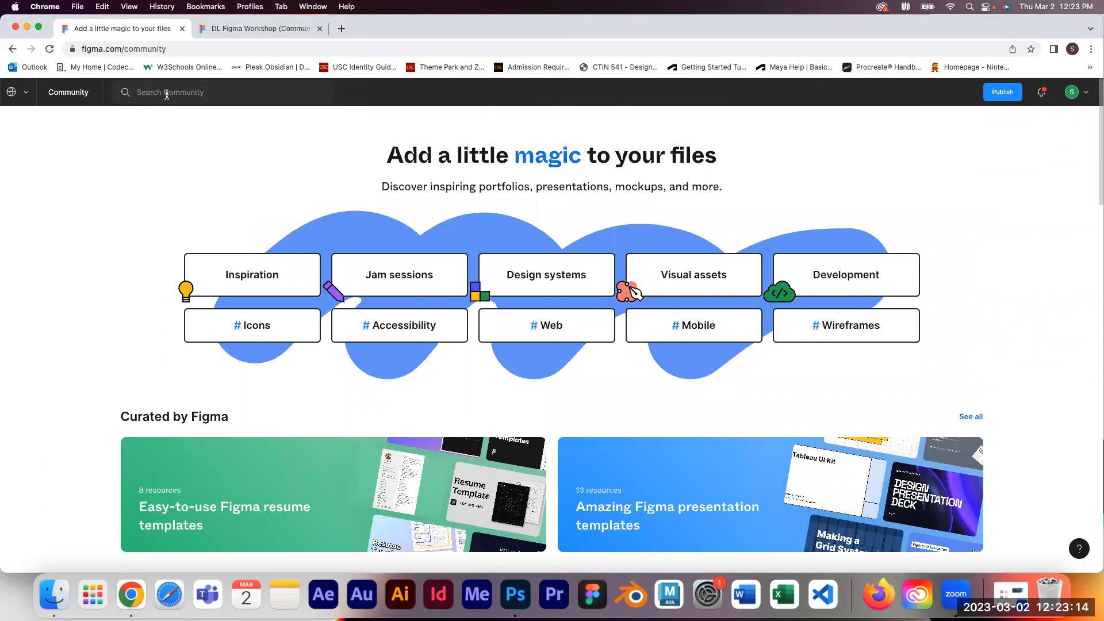
Step: Search the Community for DL Figma, open the DL Figma Workshop page, and return to the design file tab
left_click(167, 93)
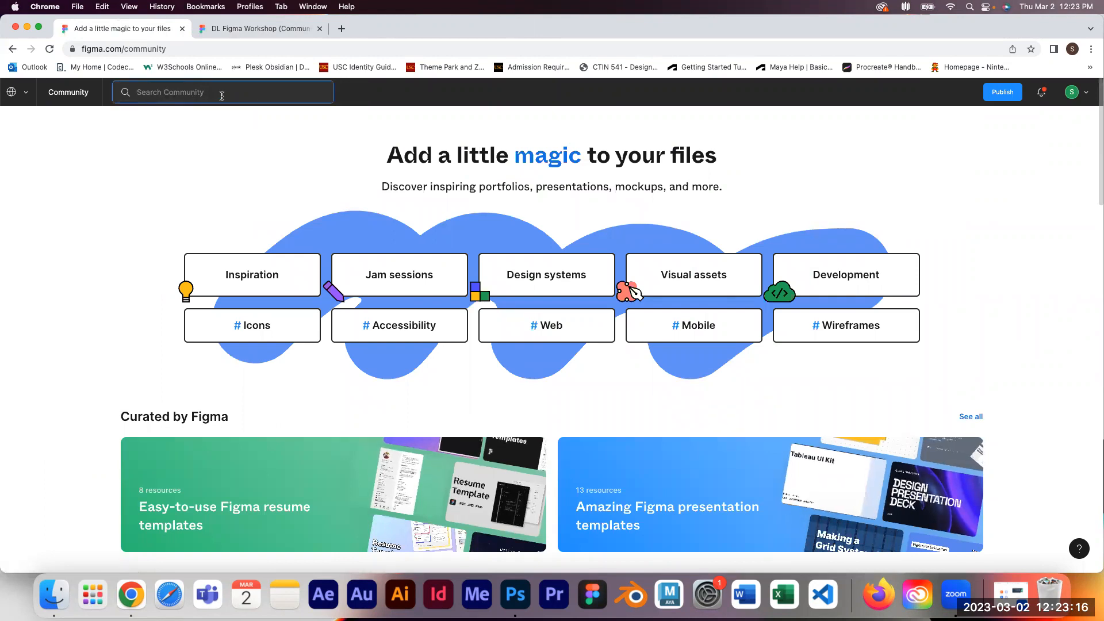
type("DL Figma")
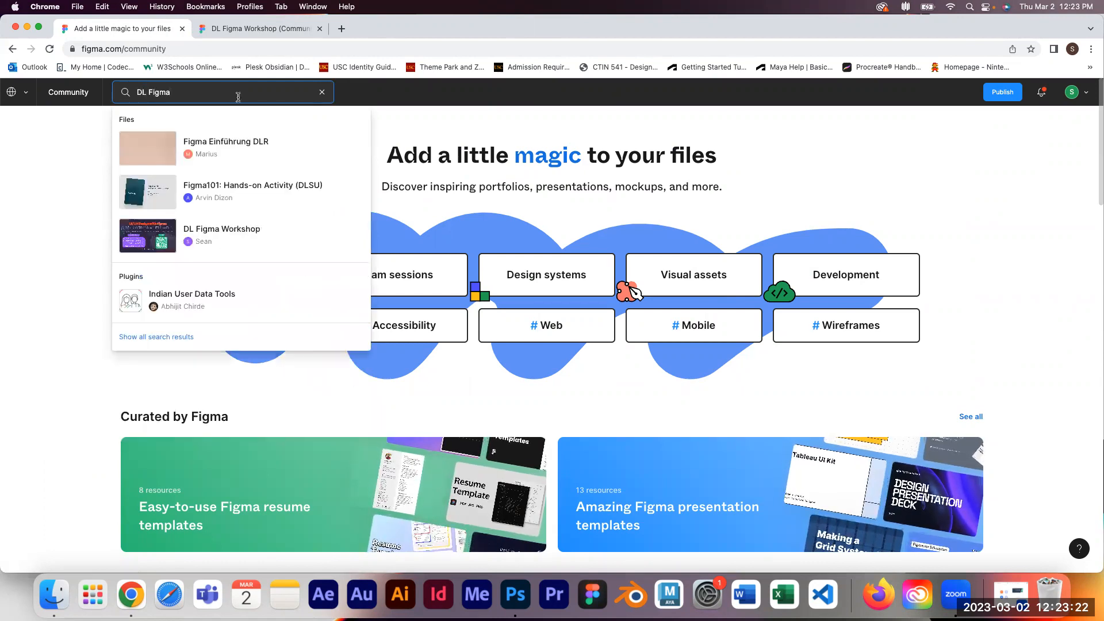
left_click(231, 242)
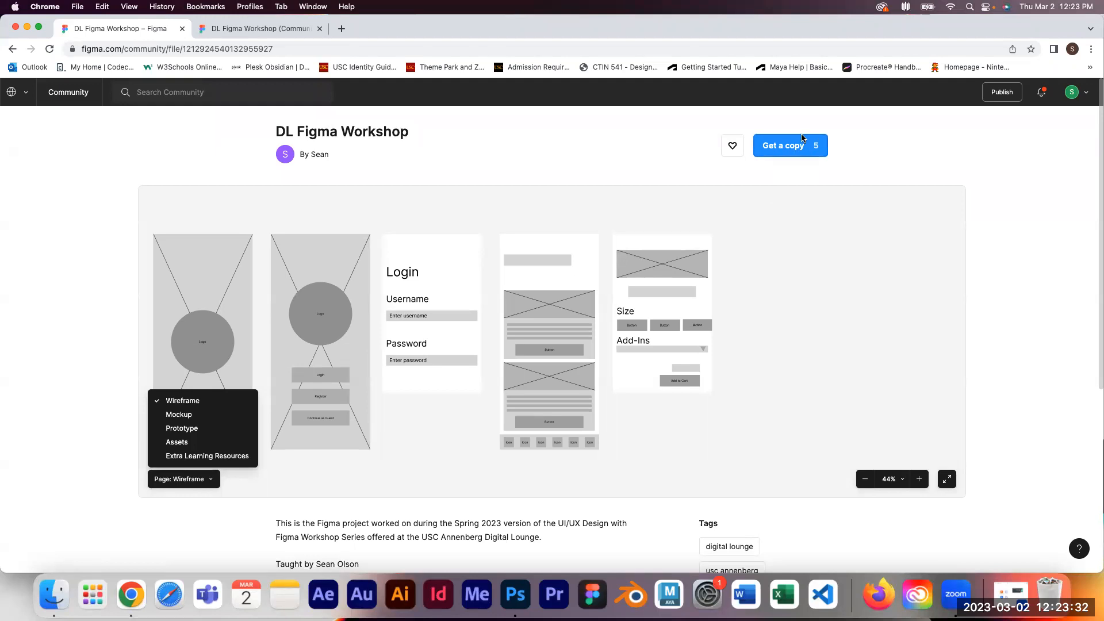
left_click(229, 31)
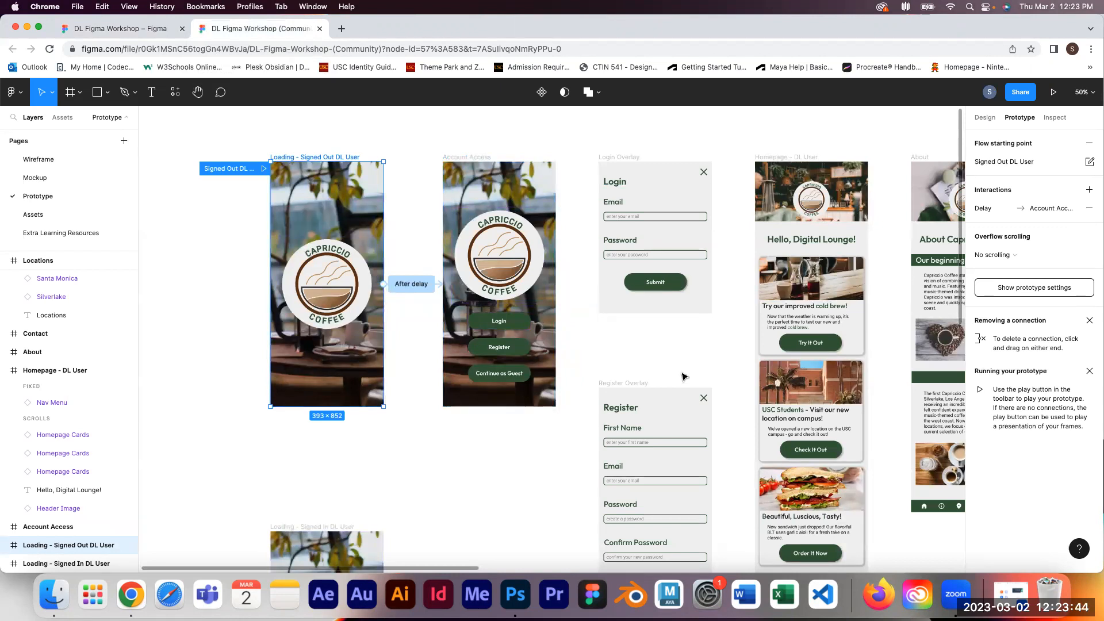
Step: Select the Login Overlay and Account Access frames in turn to examine them
left_click(628, 159)
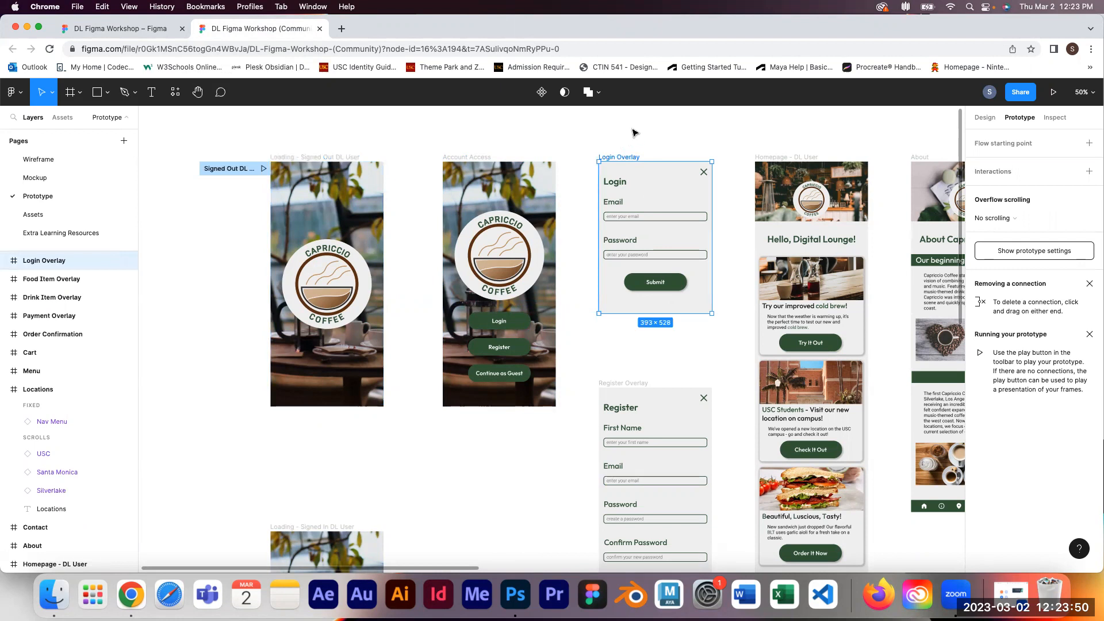
left_click(653, 133)
left_click(628, 159)
left_click(481, 157)
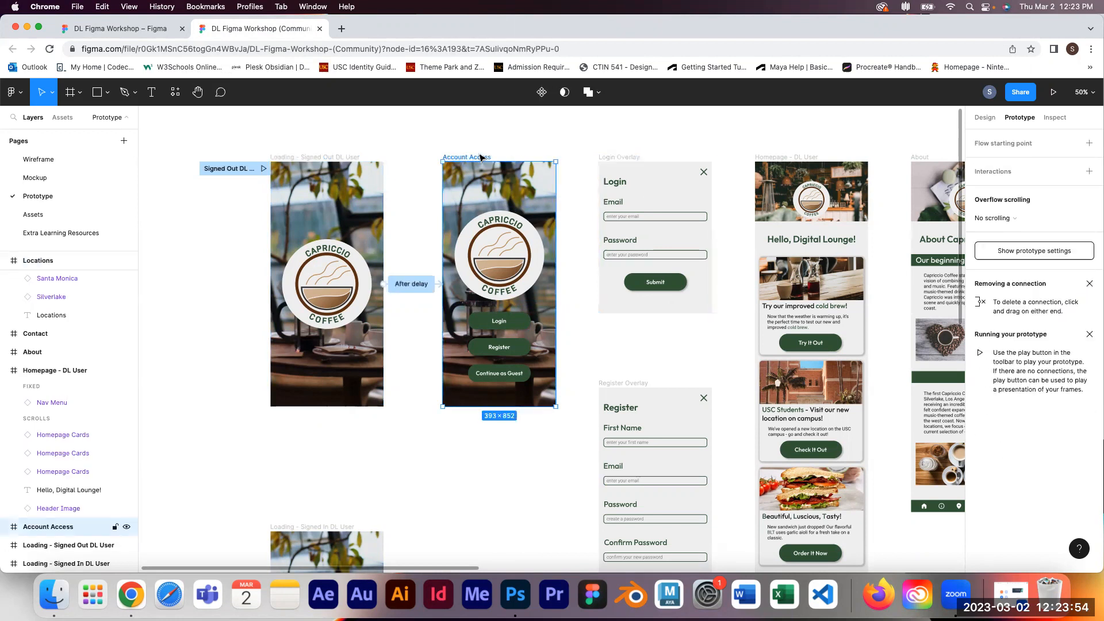
left_click(617, 157)
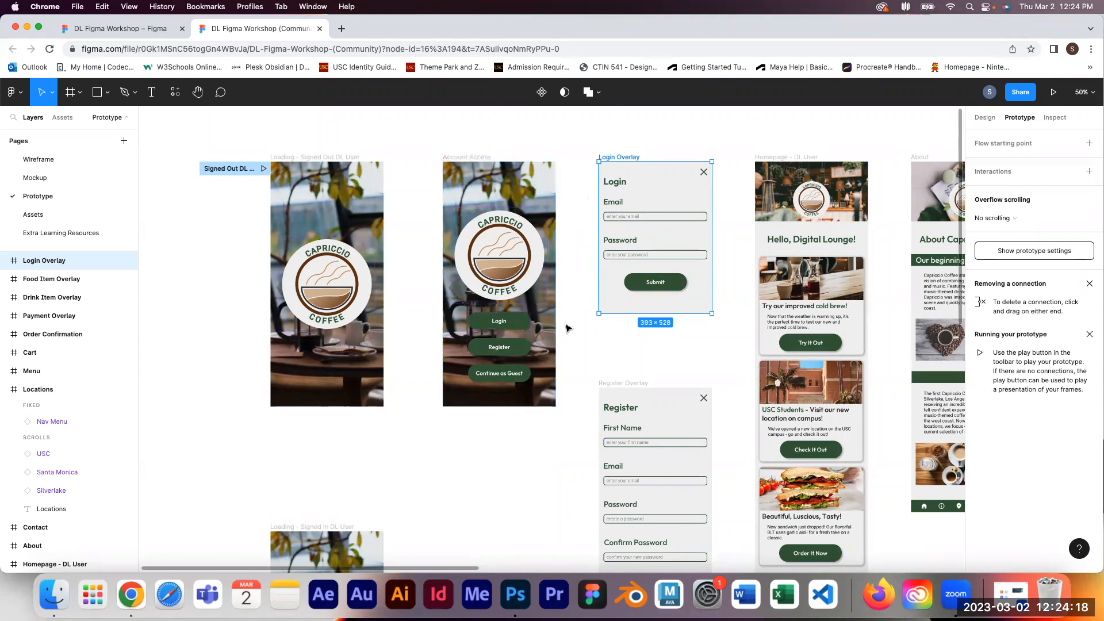
Step: Connect the Login button on the Account Access screen to the Login Overlay frame
left_click(521, 327)
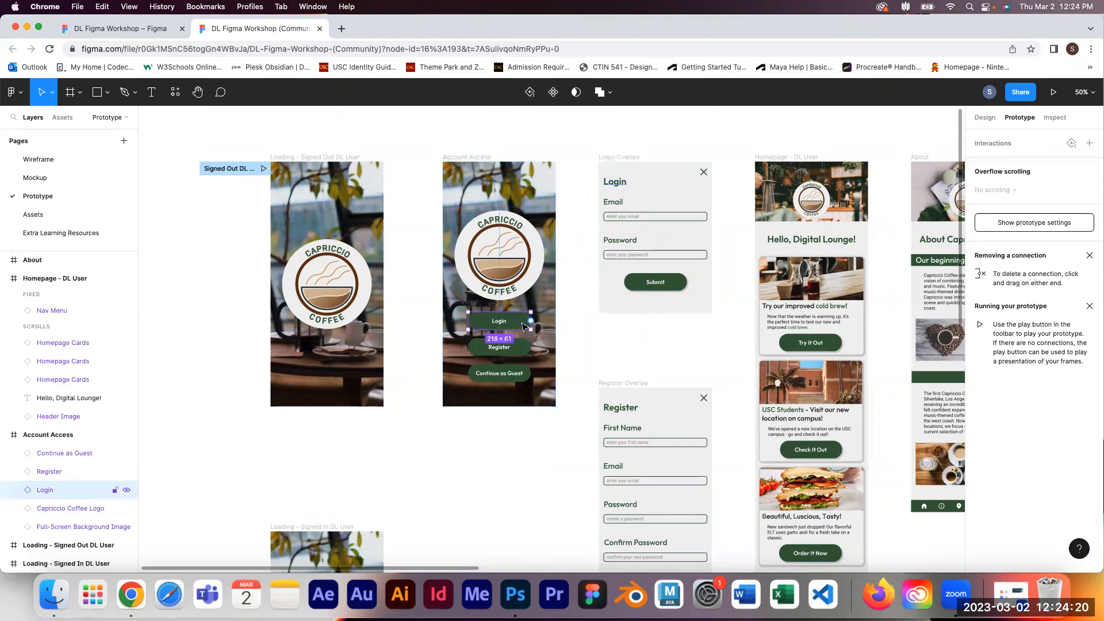
key("shift+0")
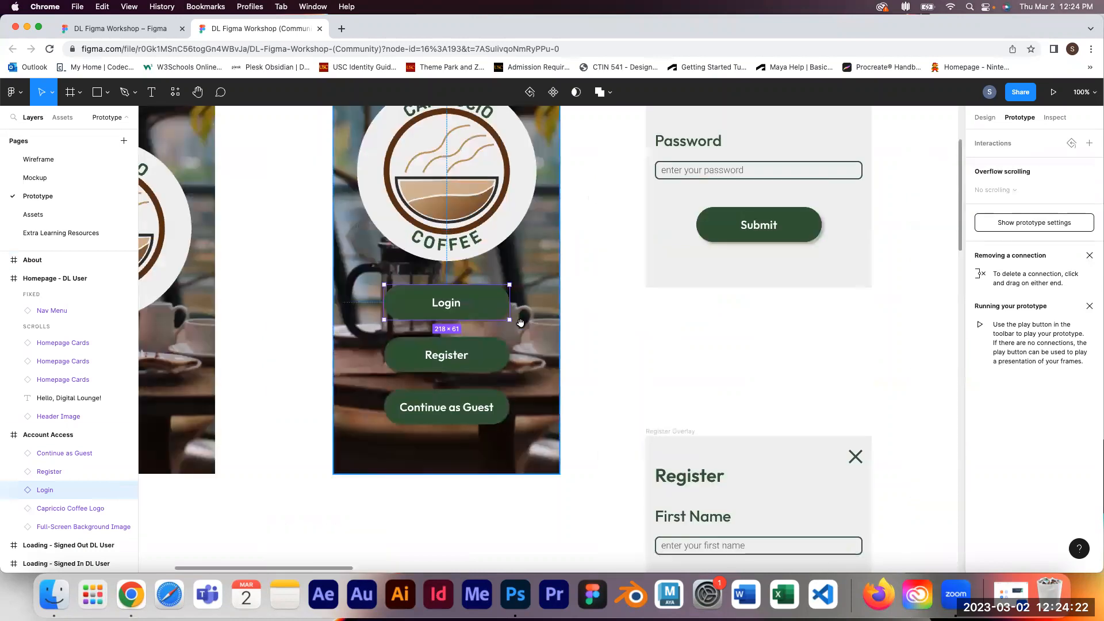
mouse_move(512, 304)
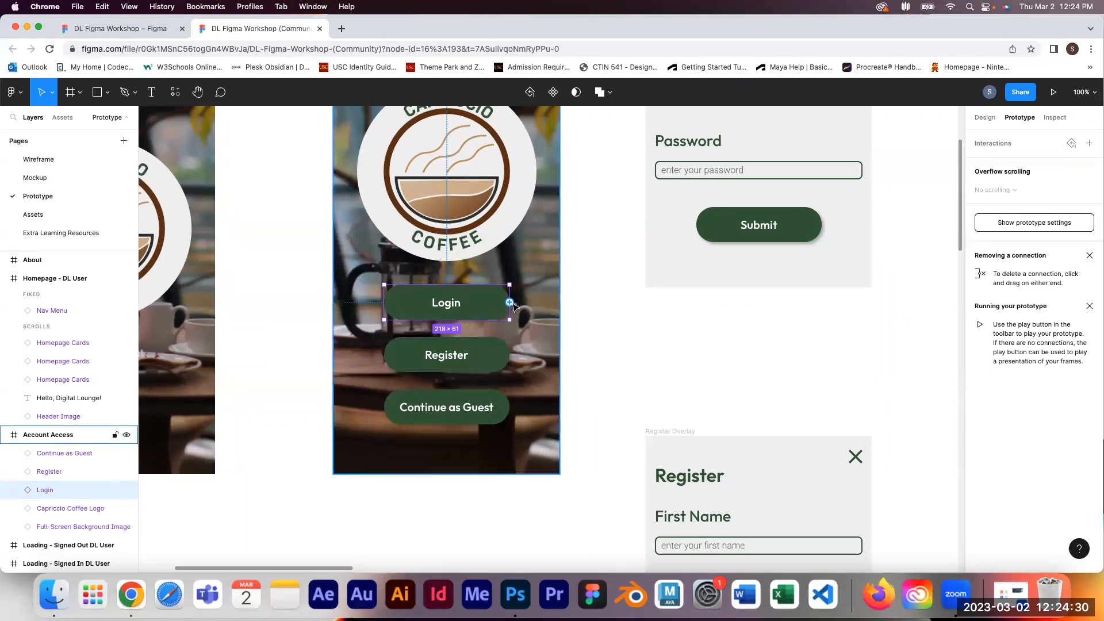
left_click_drag(511, 303, 649, 190)
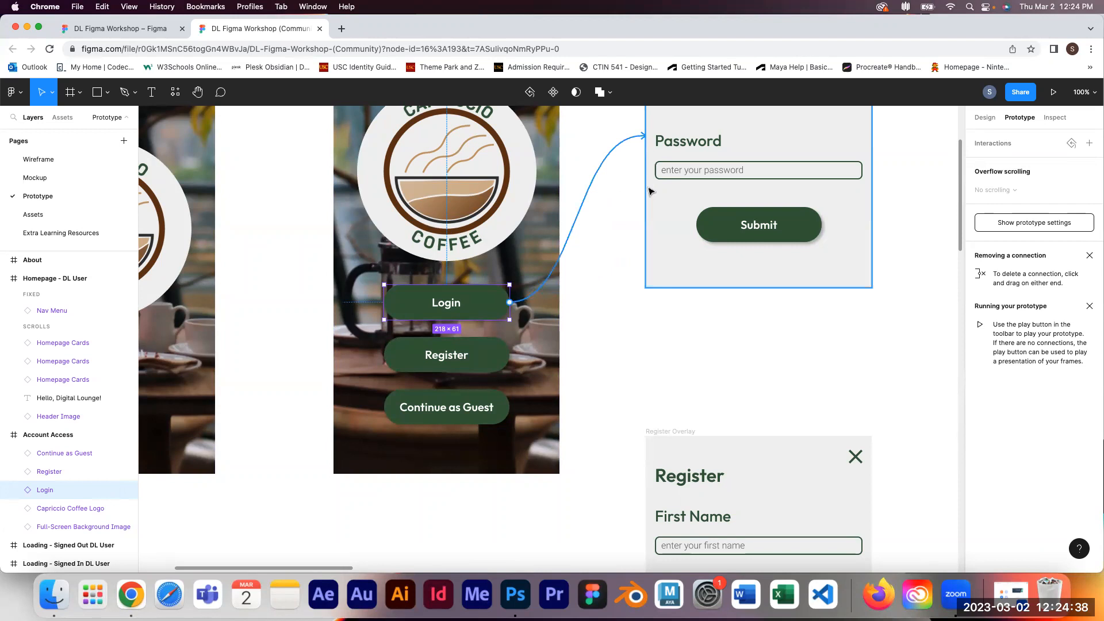
left_click_drag(649, 190, 650, 192)
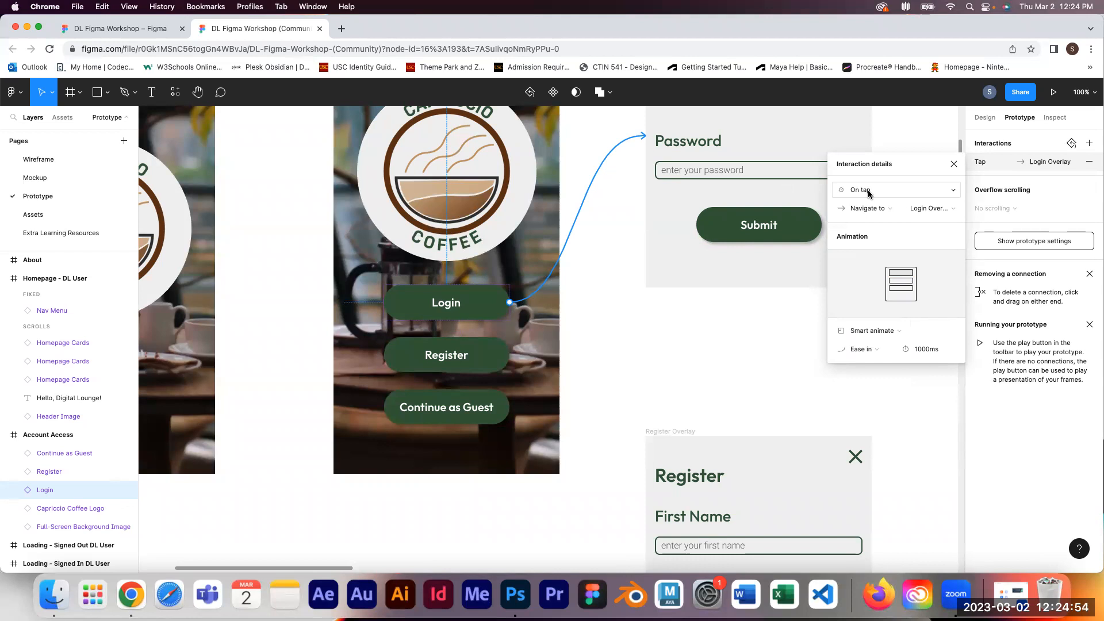
Step: Change the Login button's tap action to Open overlay with Login Overlay as the destination
left_click(868, 211)
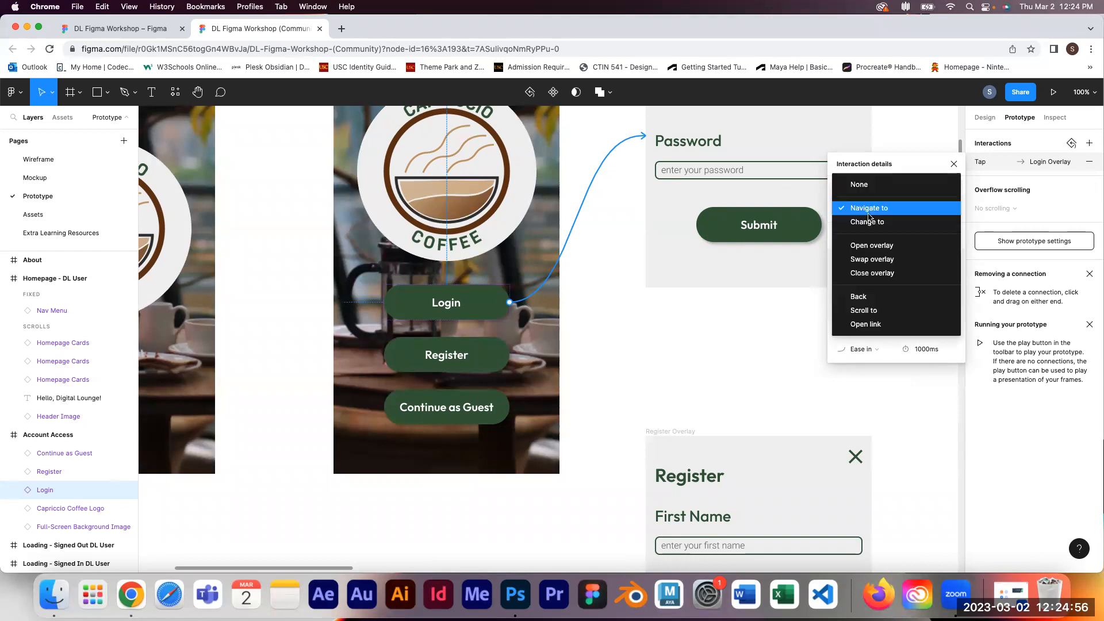
left_click(883, 248)
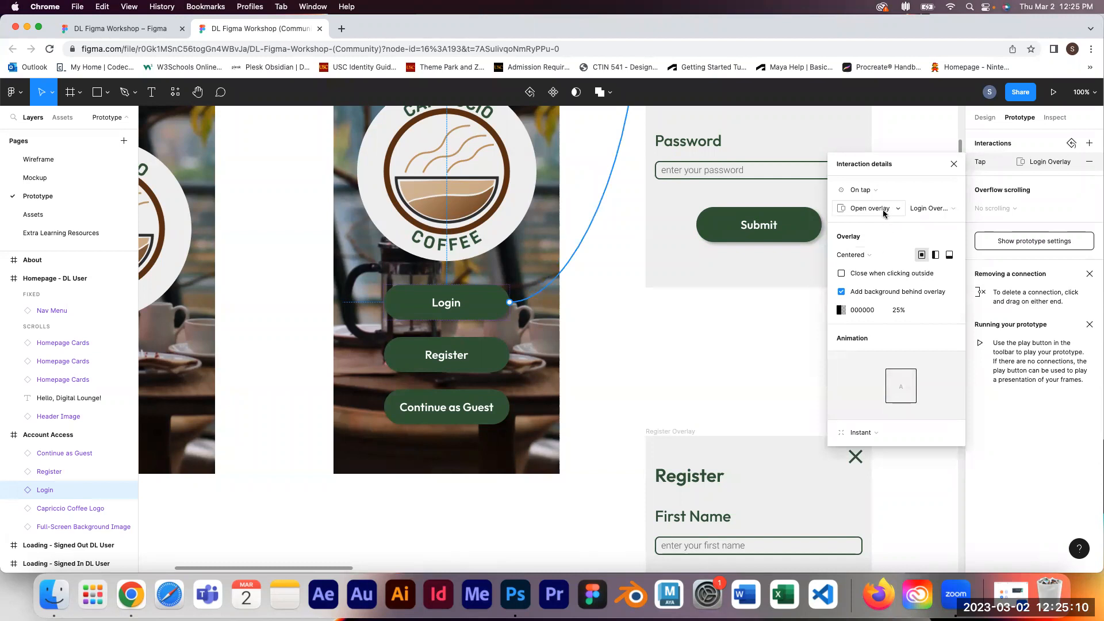
left_click(931, 209)
Step: Try the overlay positions Top left, Bottom left and Manual, moving the manual overlay up over the screen
left_click(864, 255)
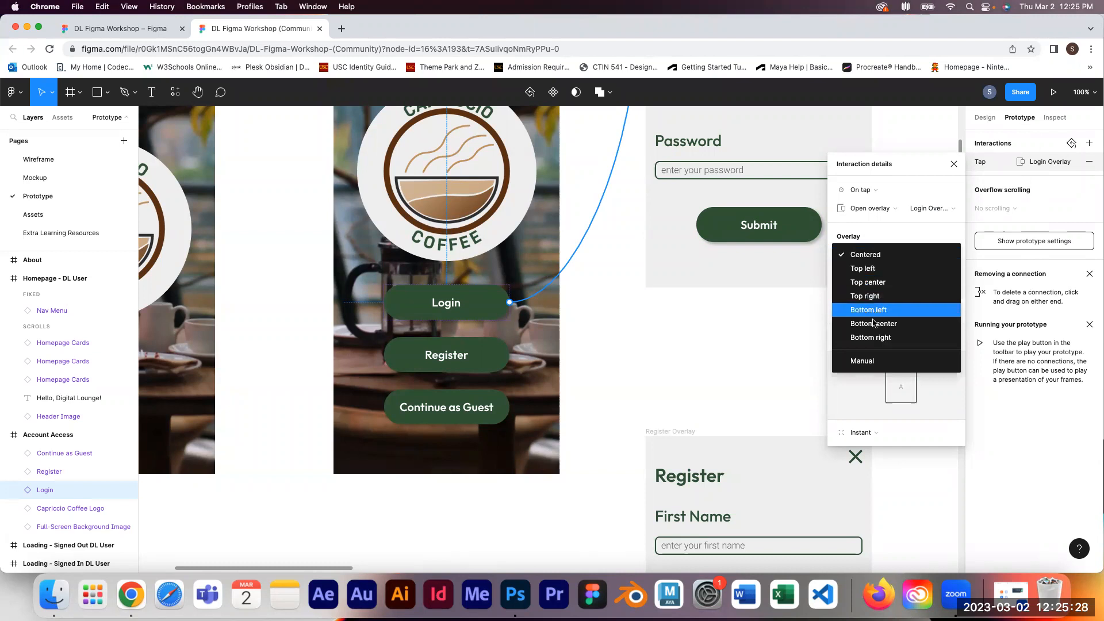
left_click(883, 269)
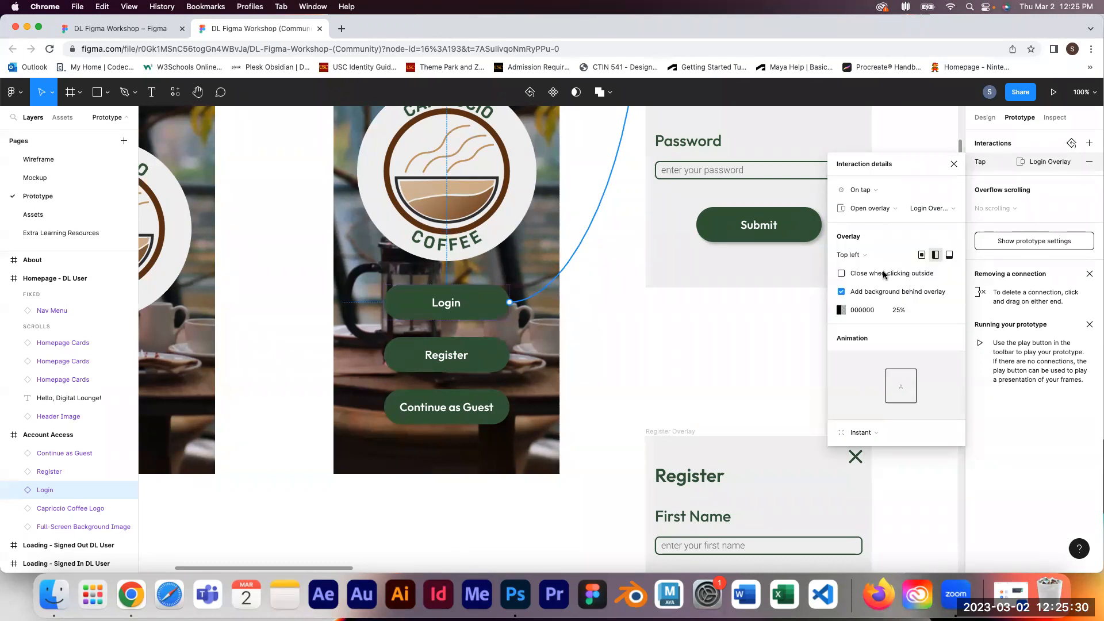
left_click(875, 258)
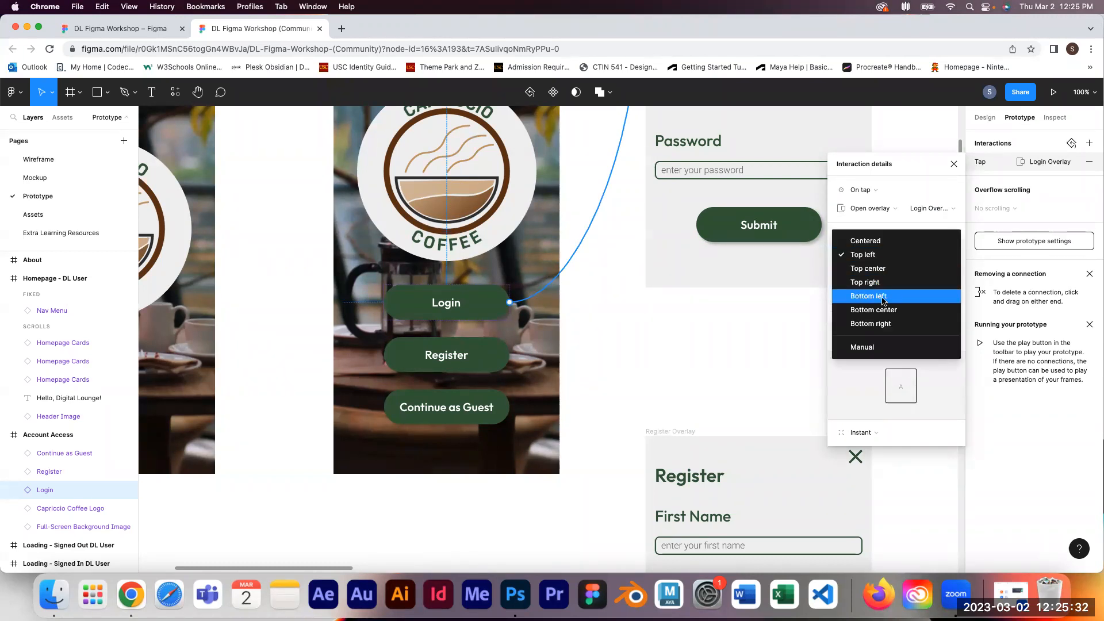
left_click(884, 298)
left_click(884, 260)
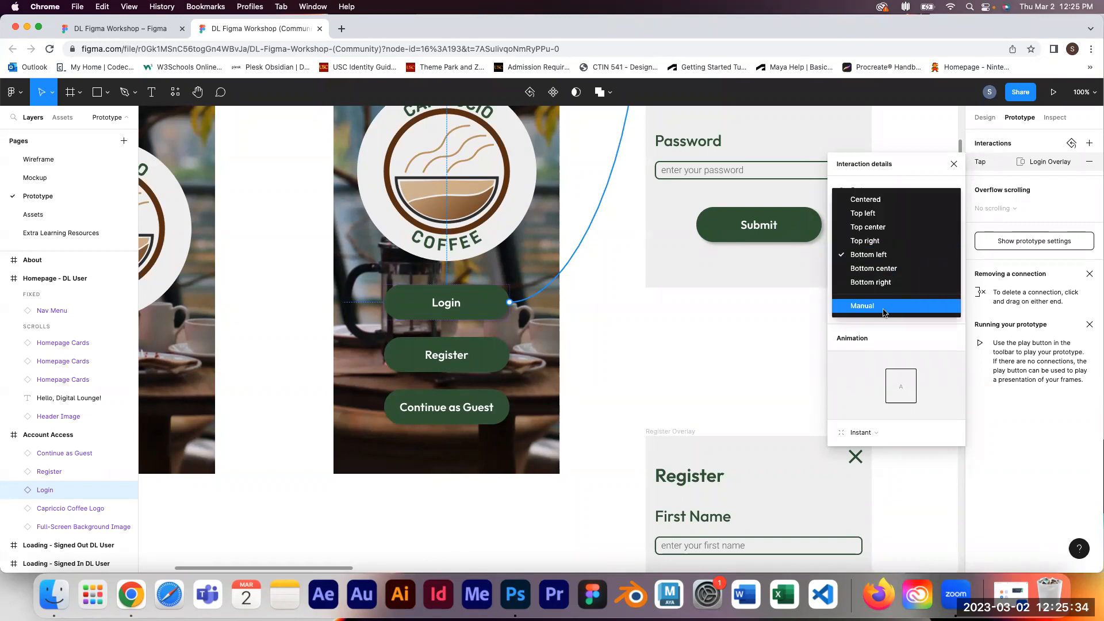
left_click(881, 309)
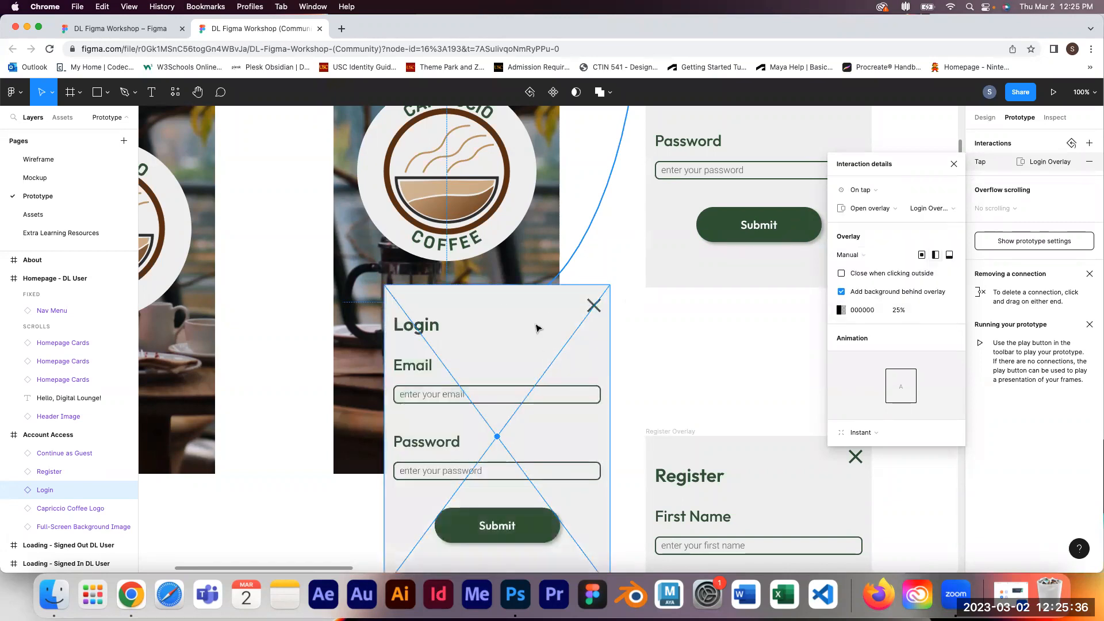
left_click_drag(505, 347, 456, 217)
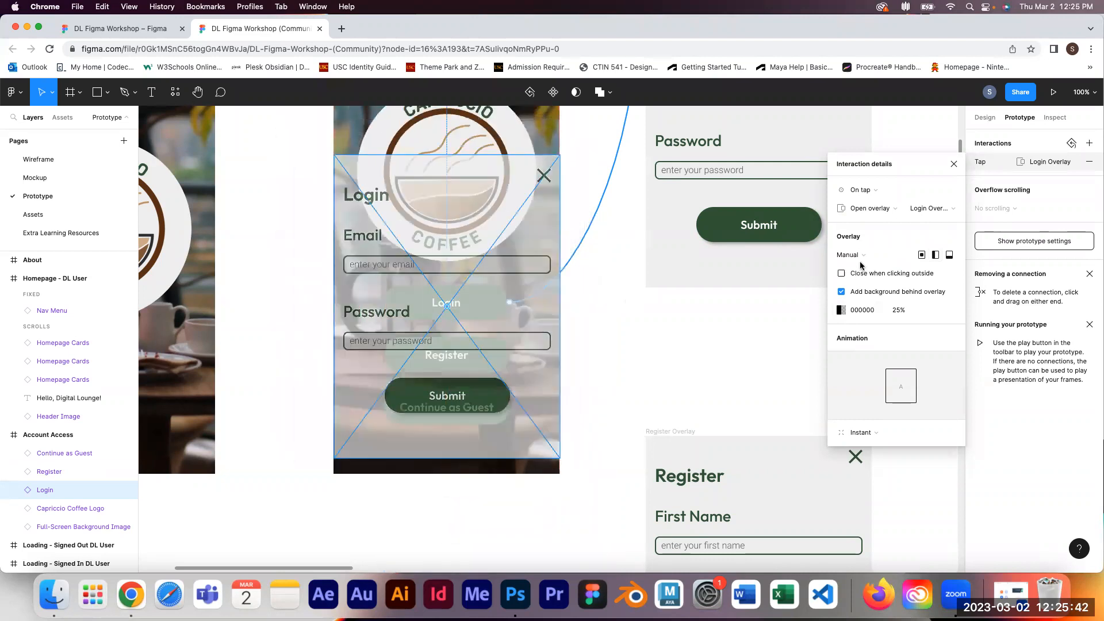
Step: Switch the overlay position between Centered, Bottom center and back to Centered
left_click(849, 255)
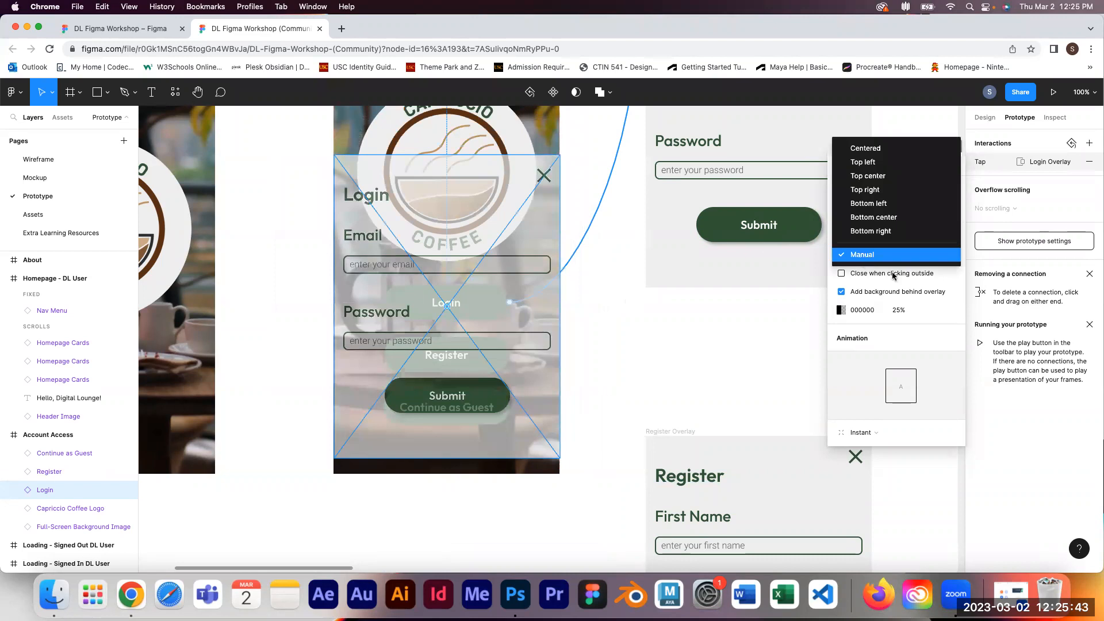
left_click(880, 149)
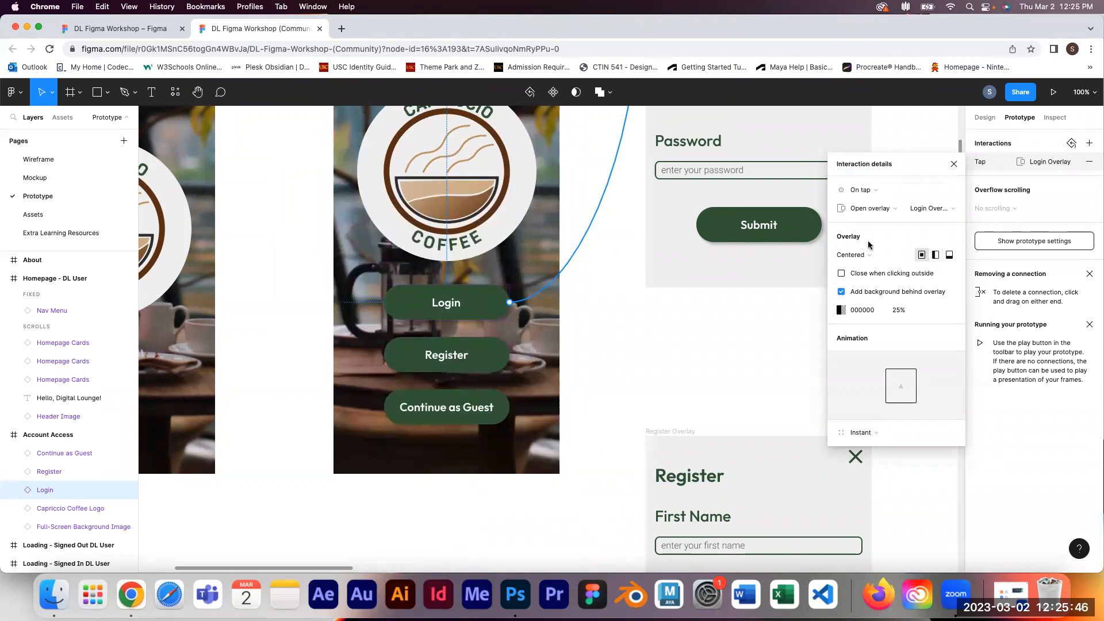
left_click(936, 255)
left_click(949, 256)
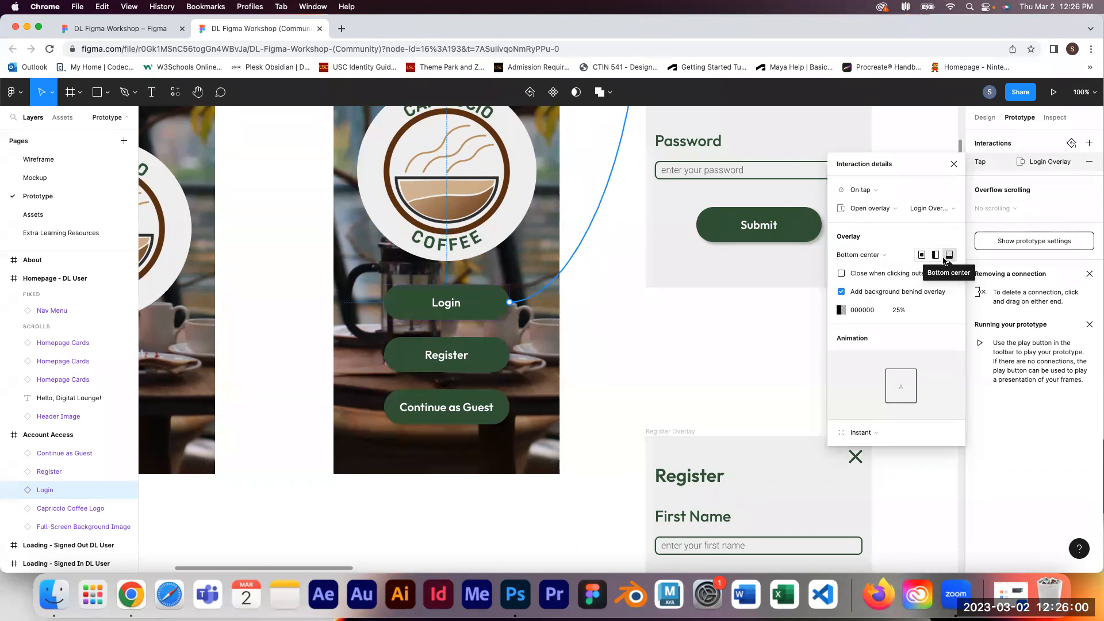
left_click(922, 255)
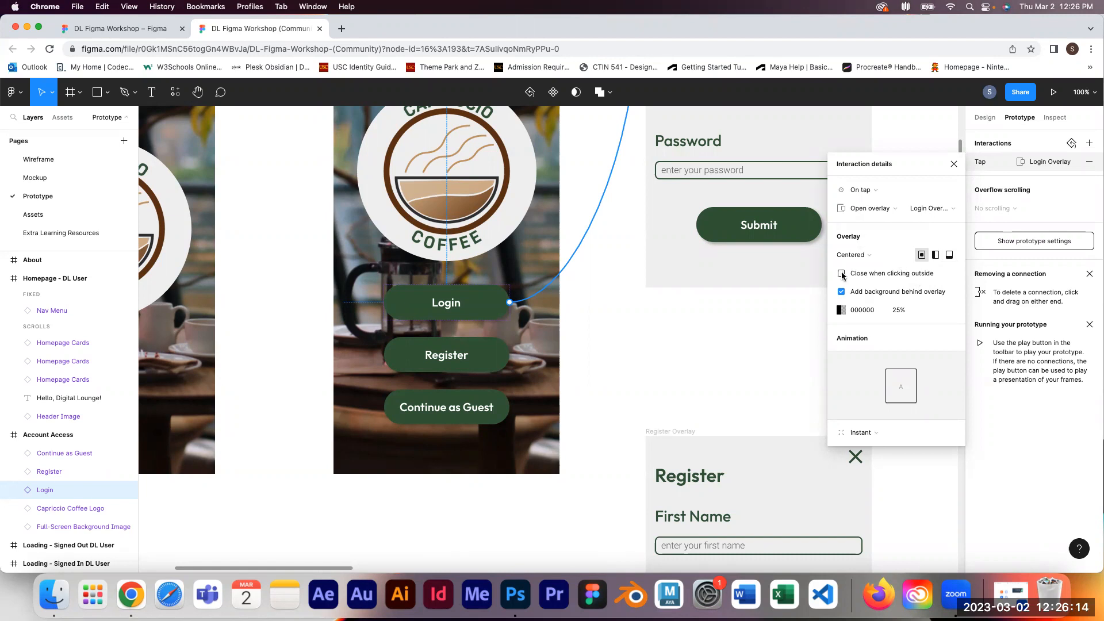
Step: Set the overlay animation to Move in with the upward direction, then close the interaction details
scroll(776, 232, "up", 4)
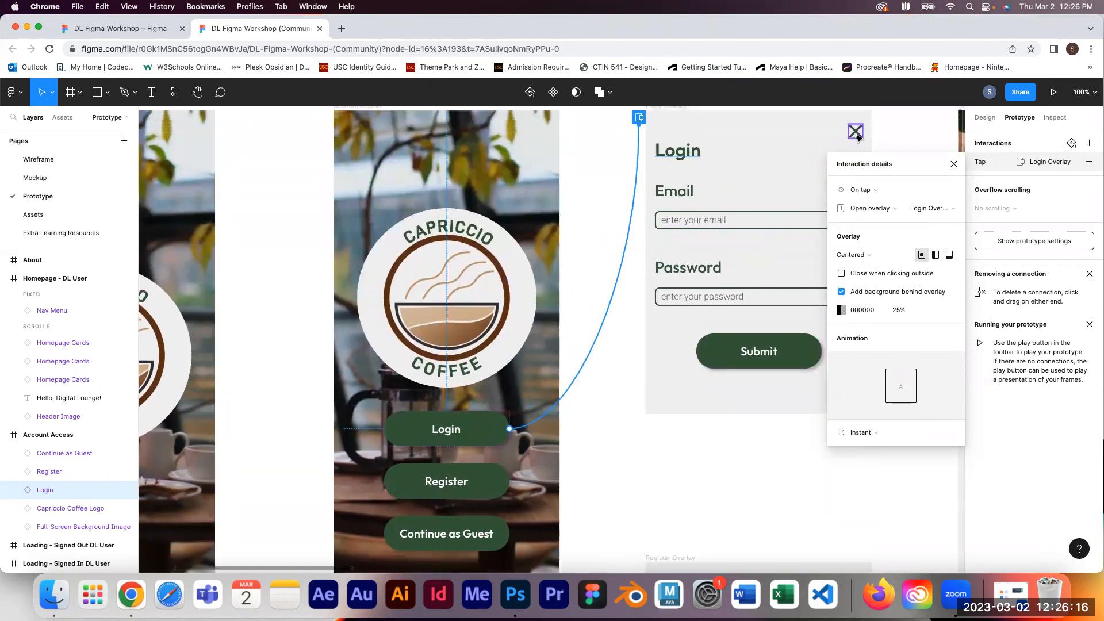
mouse_move(906, 371)
left_click(873, 440)
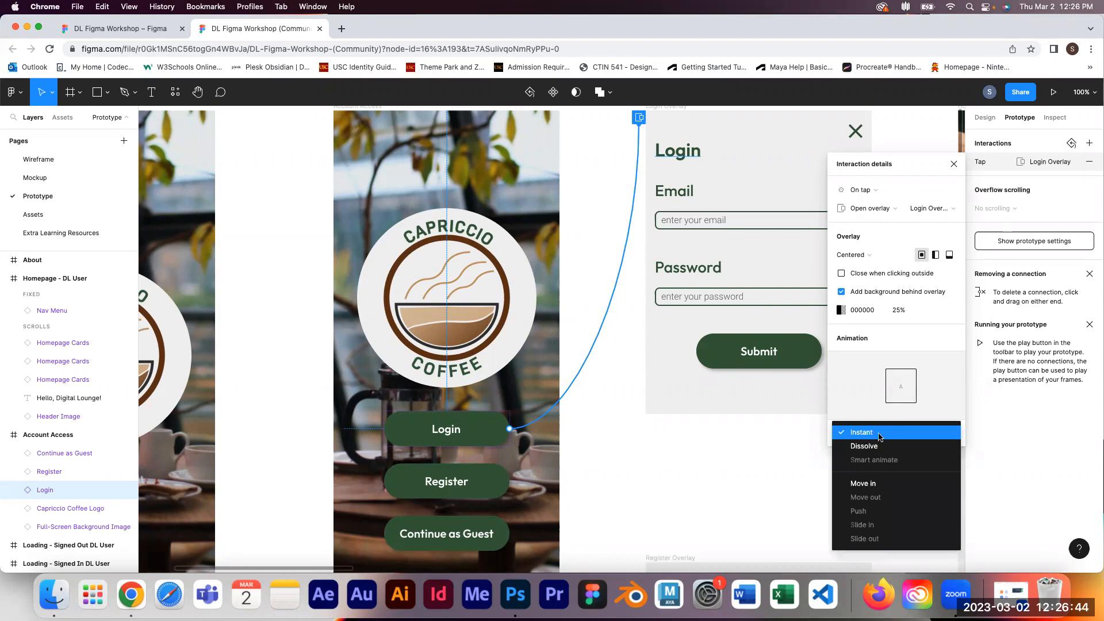
left_click(868, 485)
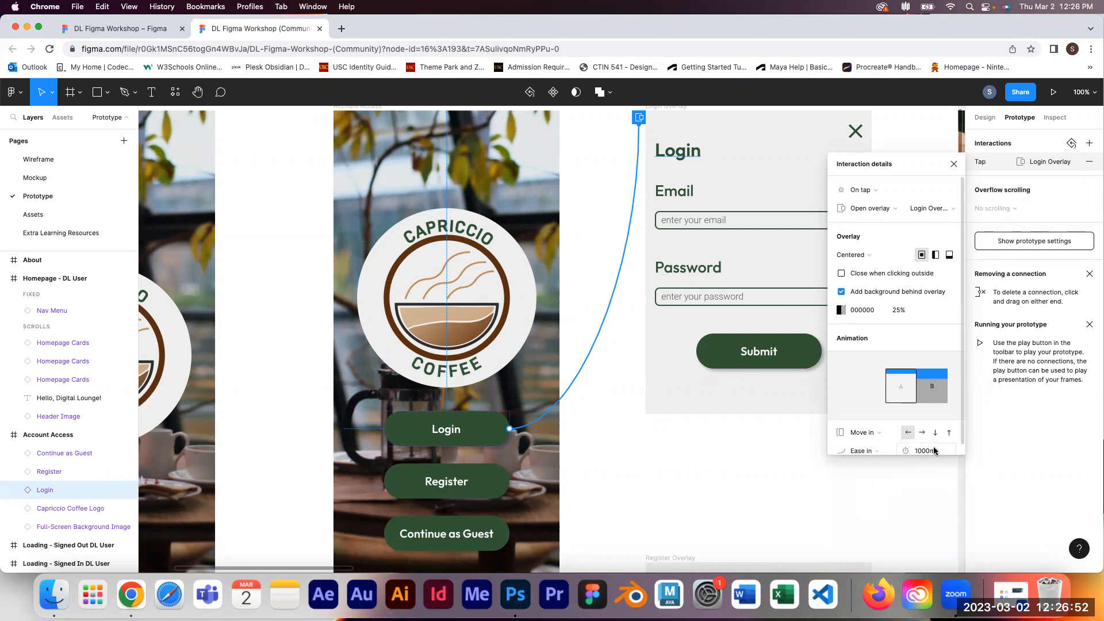
scroll(934, 443, "down", 1)
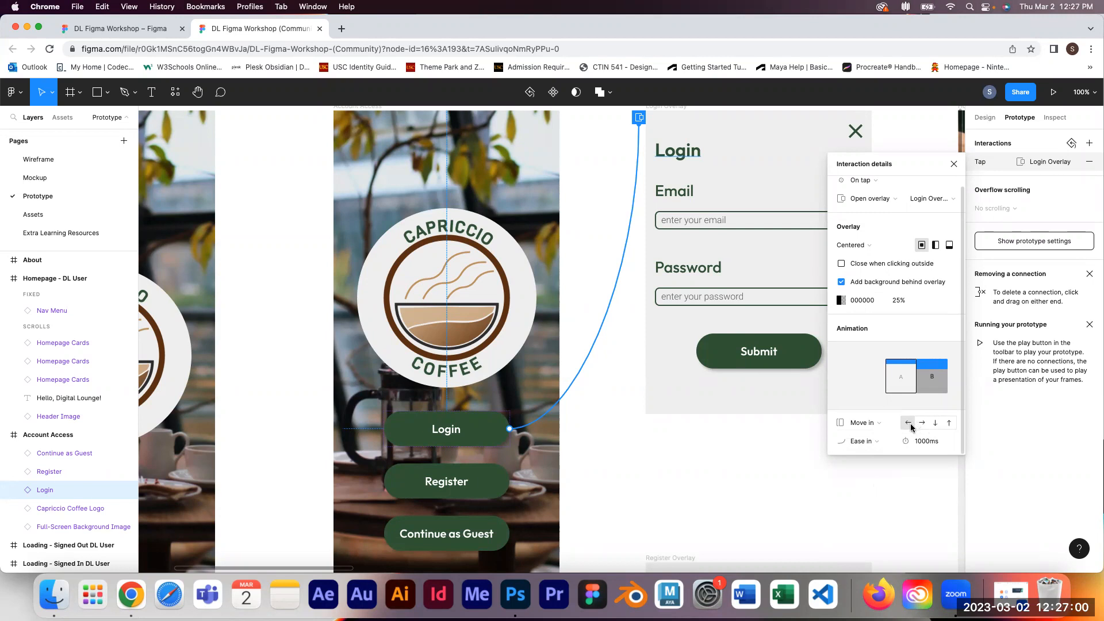
left_click(951, 424)
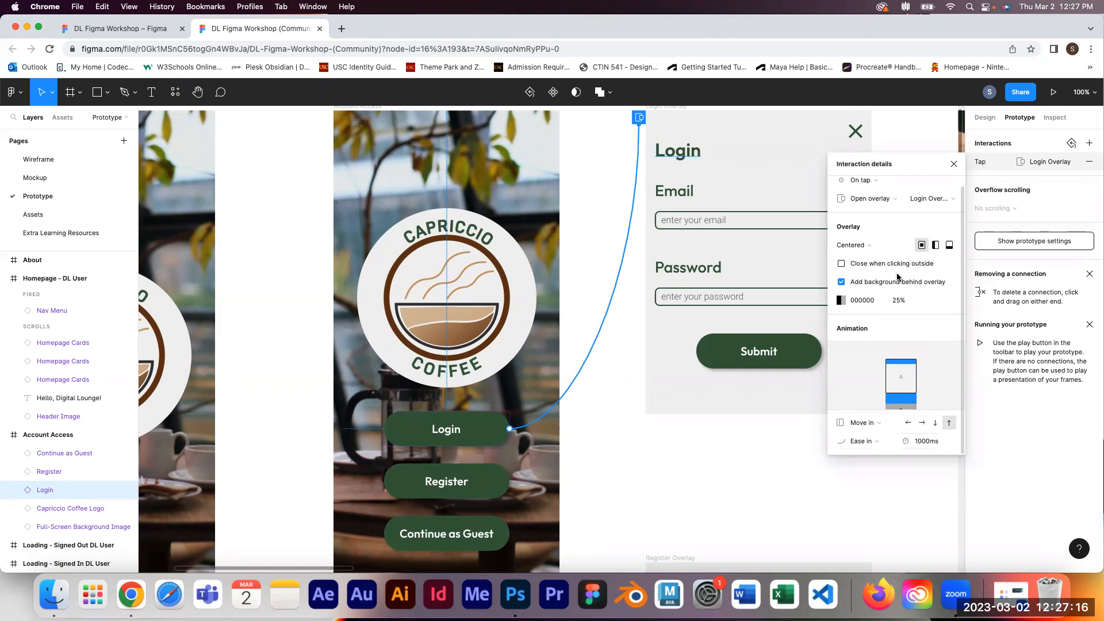
left_click(954, 164)
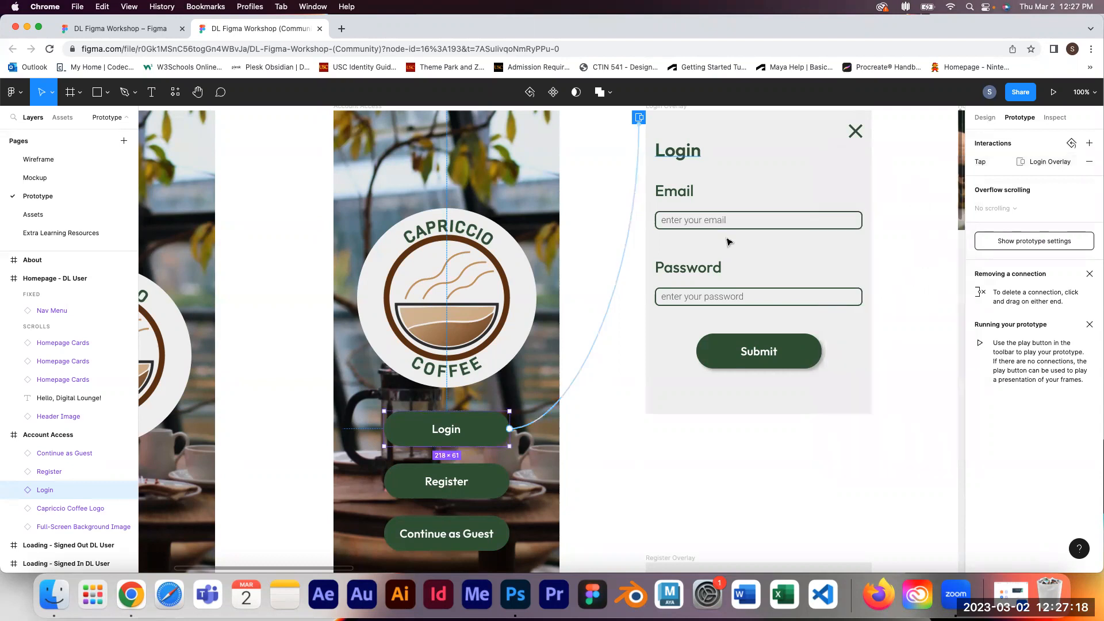
Step: Play the prototype from the Account Access frame and tap Login to preview the Login Overlay
scroll(627, 236, "up", 3)
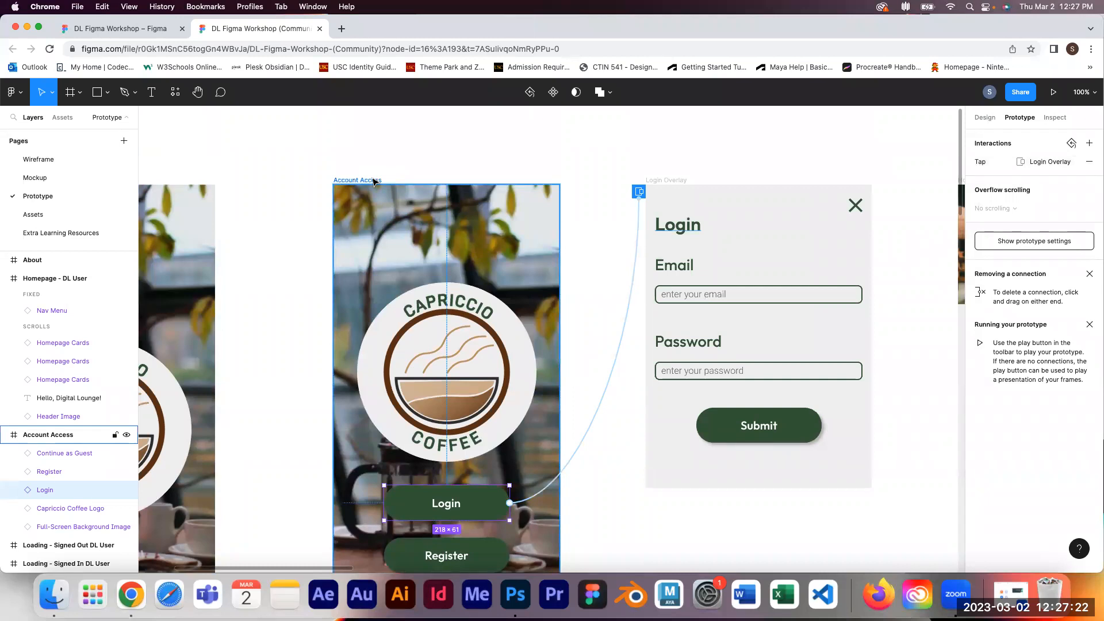
left_click(374, 182)
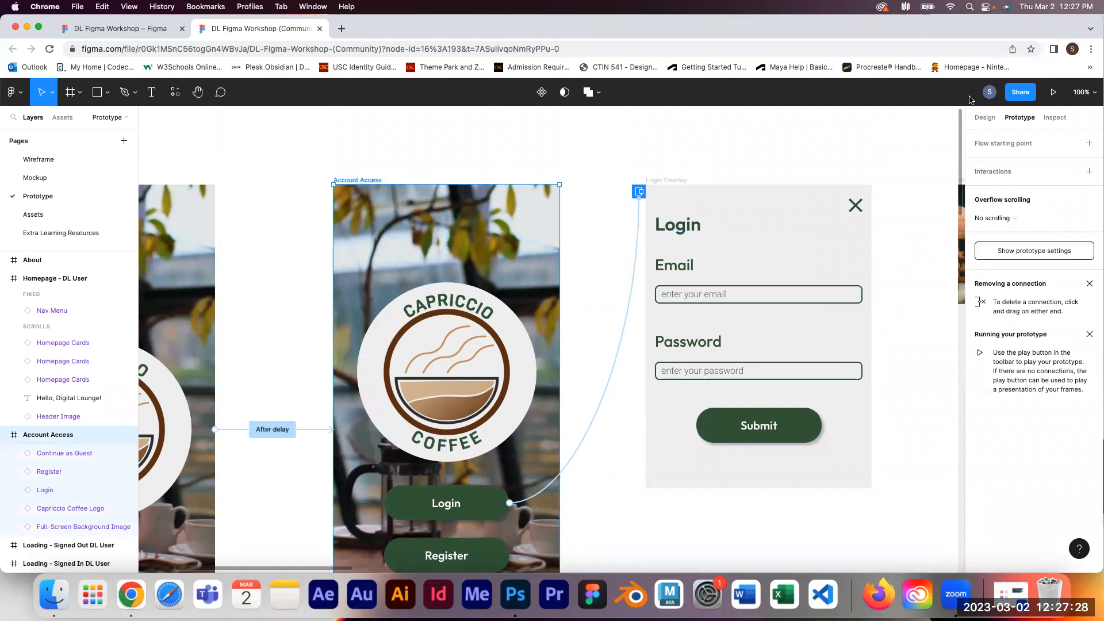
left_click(1054, 92)
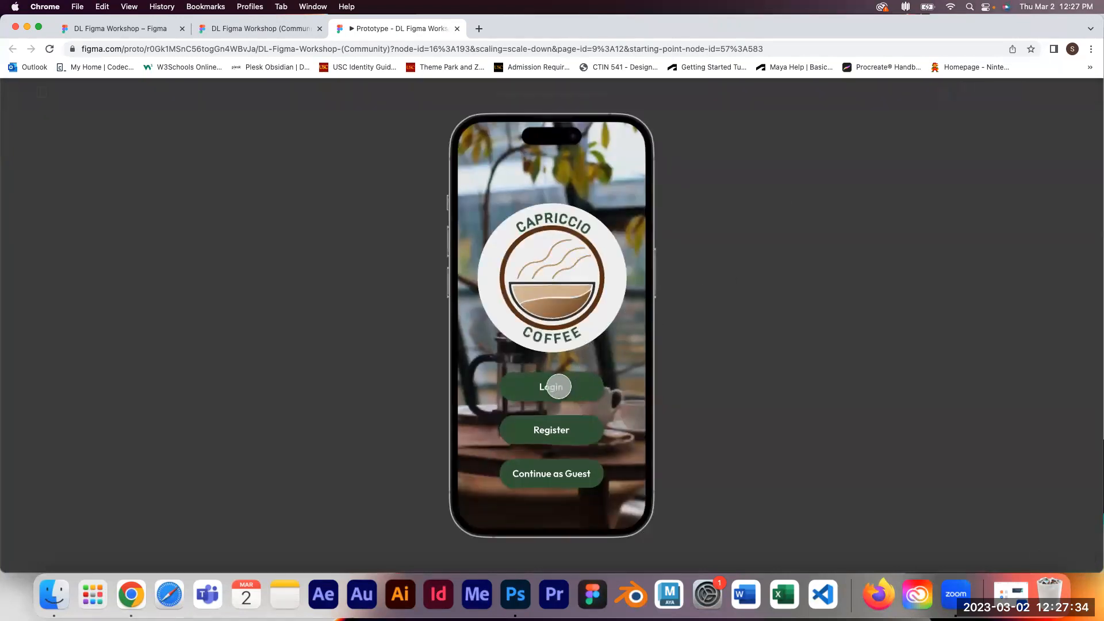
left_click(558, 386)
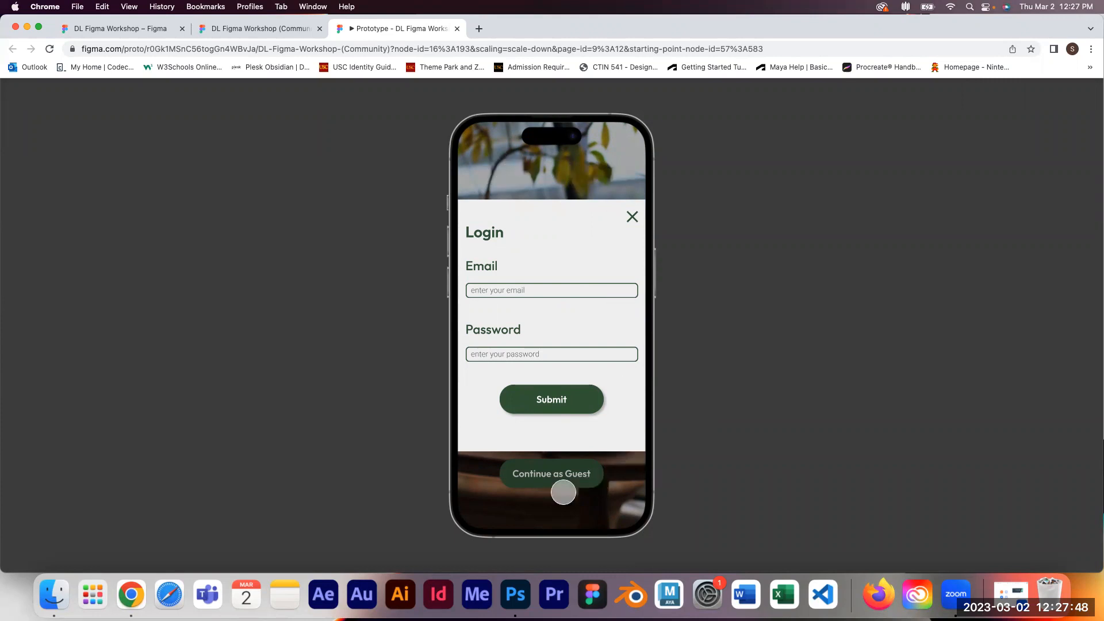
left_click(458, 29)
Step: Search the Figma Community for DL Figma and open the DL Figma Workshop file page
left_click(120, 28)
left_click(11, 93)
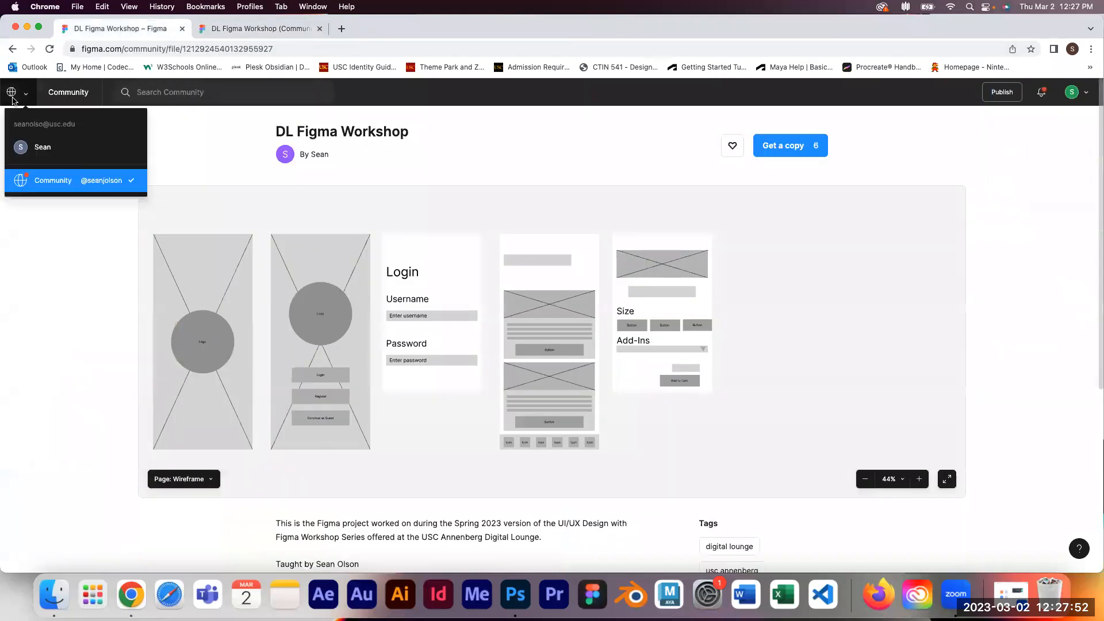
left_click(66, 149)
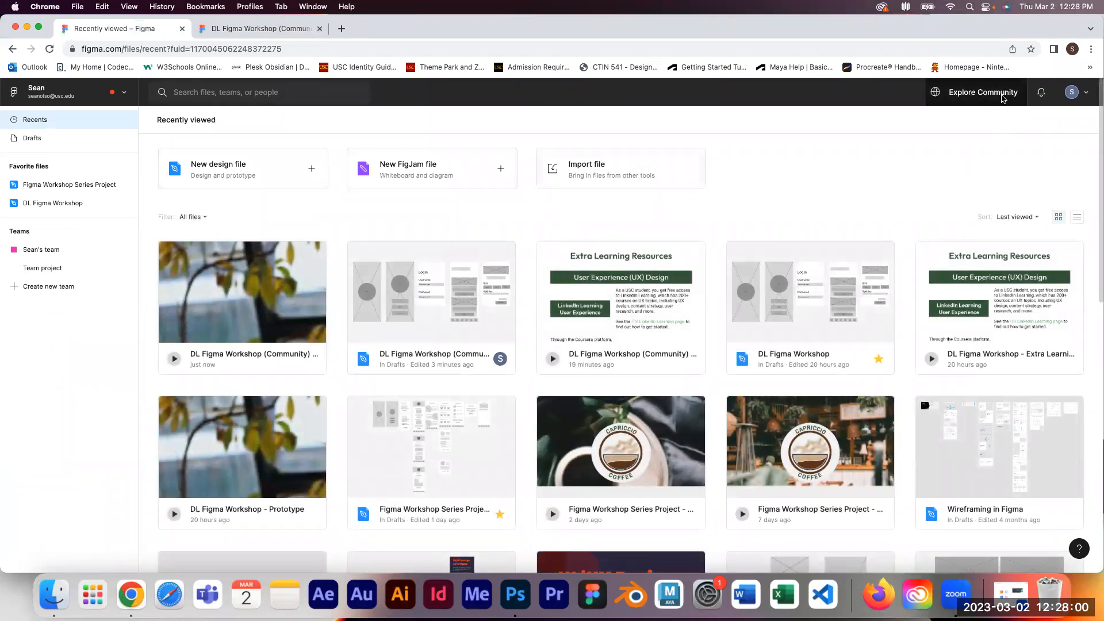
left_click(984, 93)
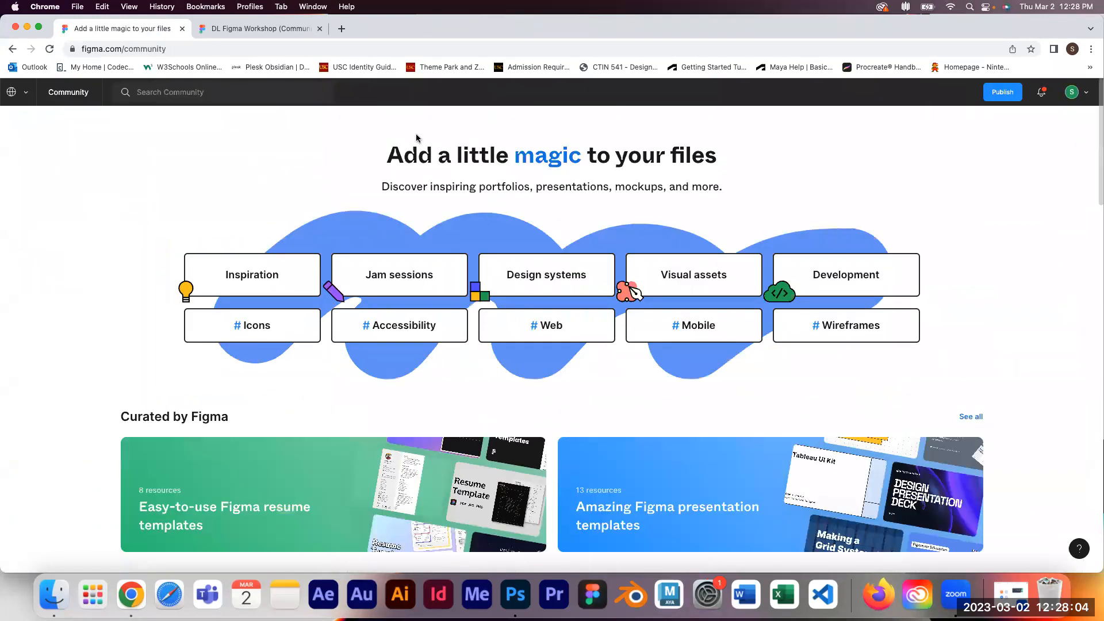
left_click(157, 92)
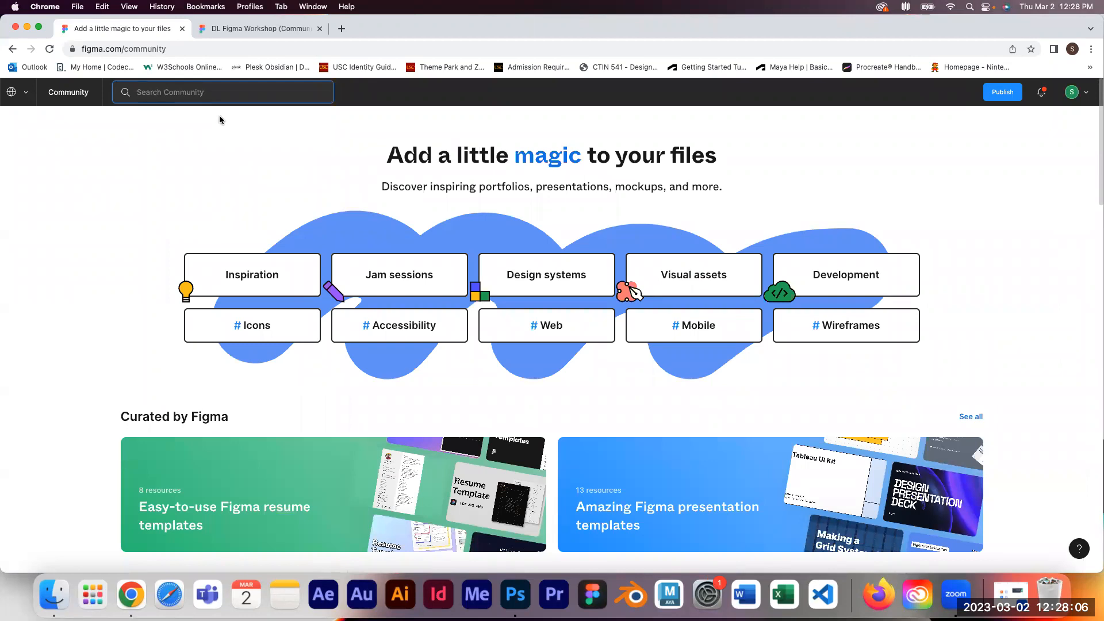
type("D")
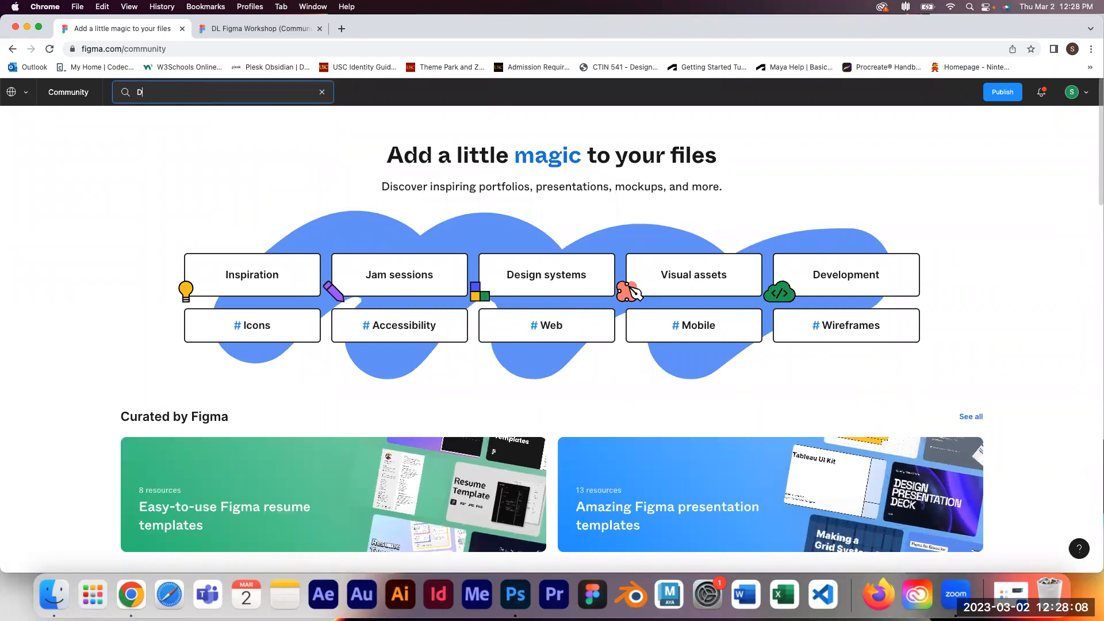
type("L Figma")
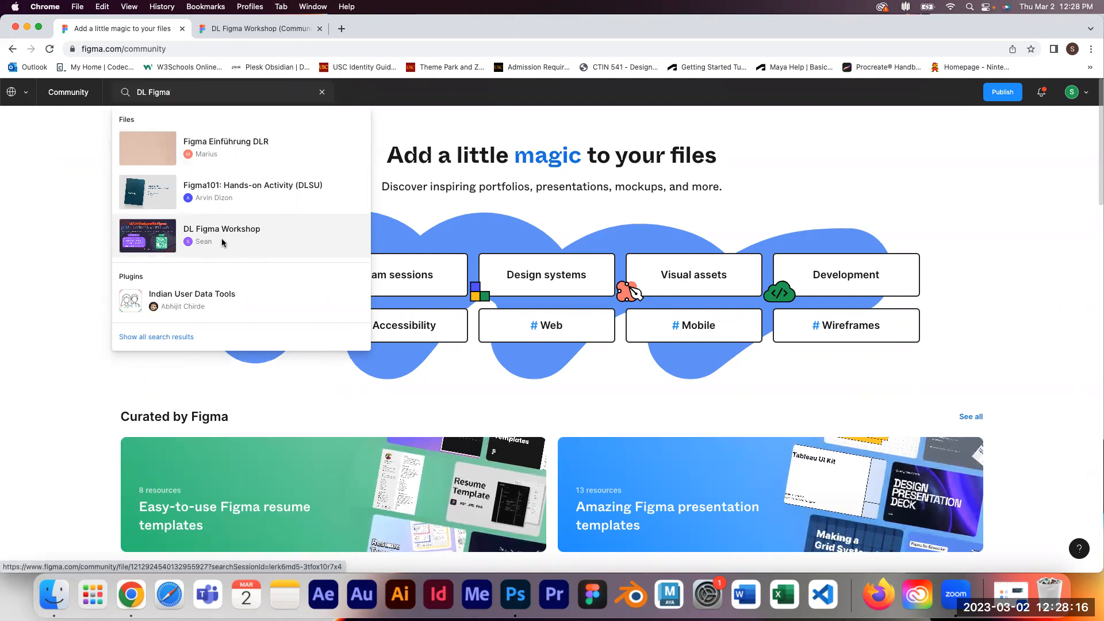
left_click(245, 246)
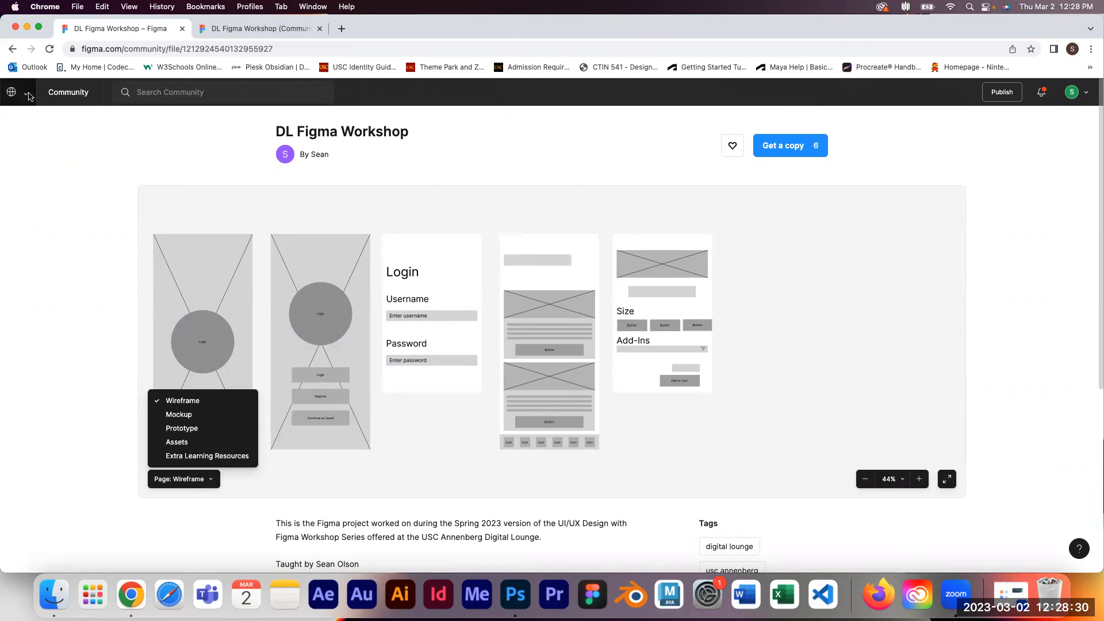
left_click(268, 30)
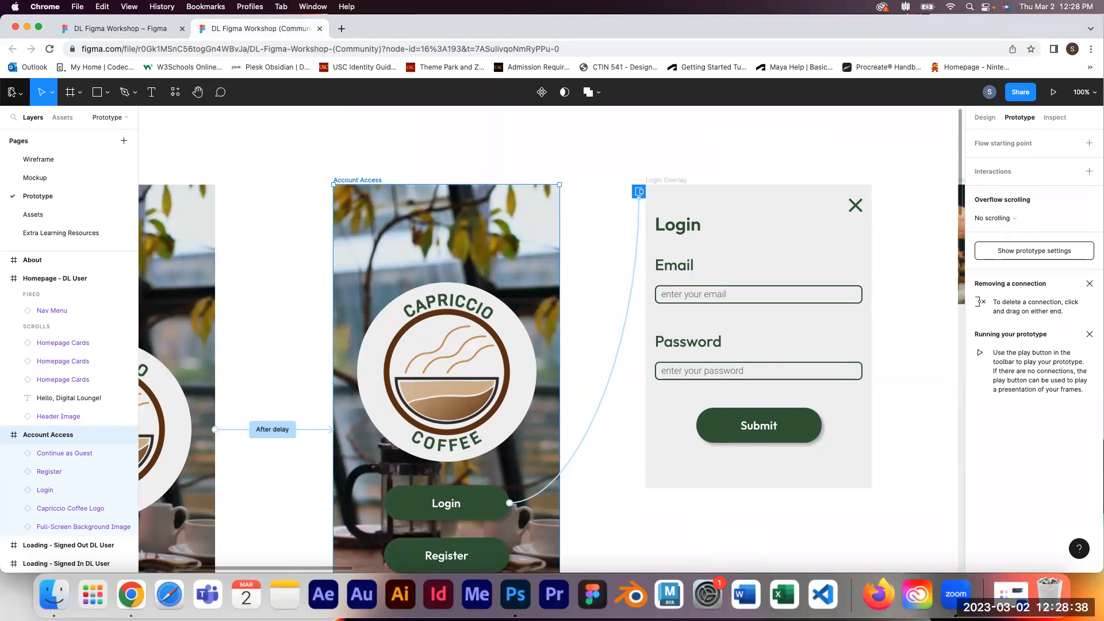
Step: Demonstrate again reaching the DL Figma Workshop community page through Explore Community and its search
left_click(89, 32)
left_click(29, 102)
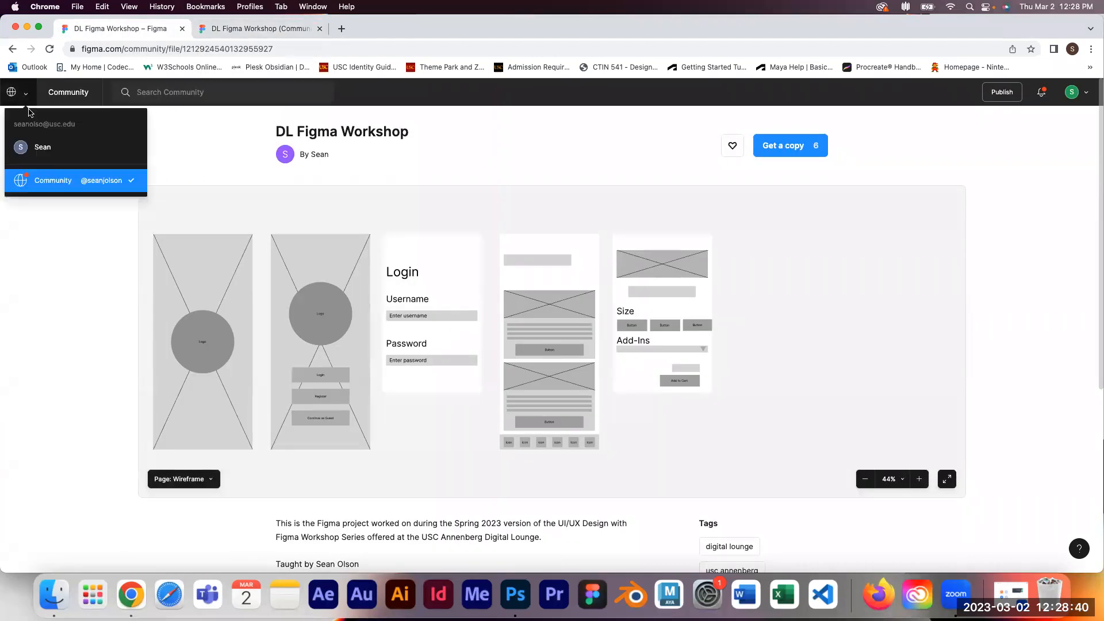
left_click(46, 145)
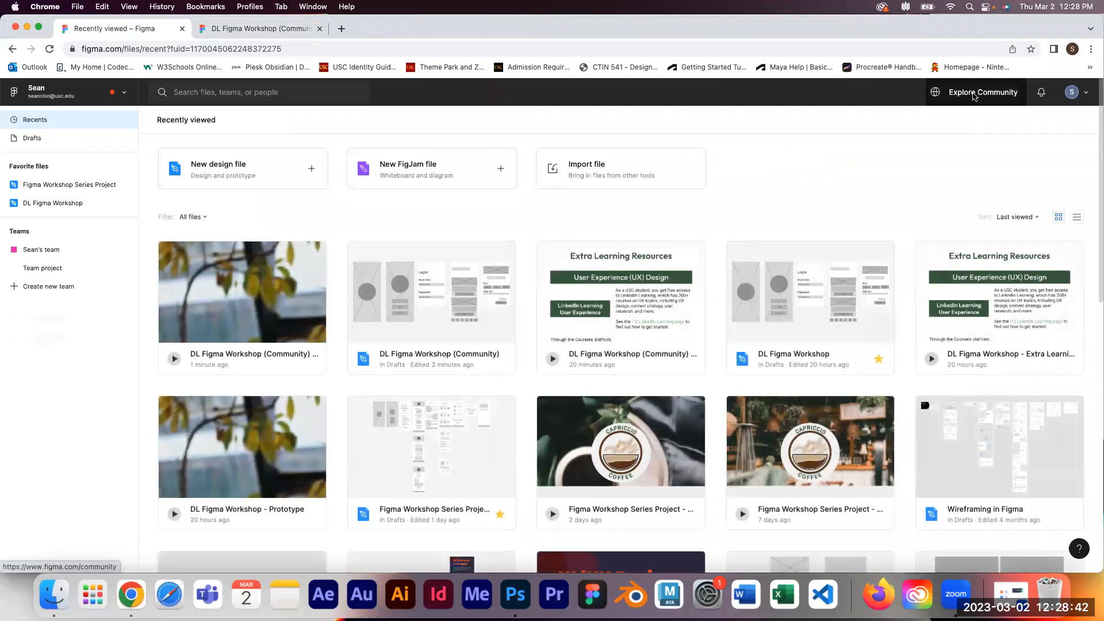
left_click(983, 93)
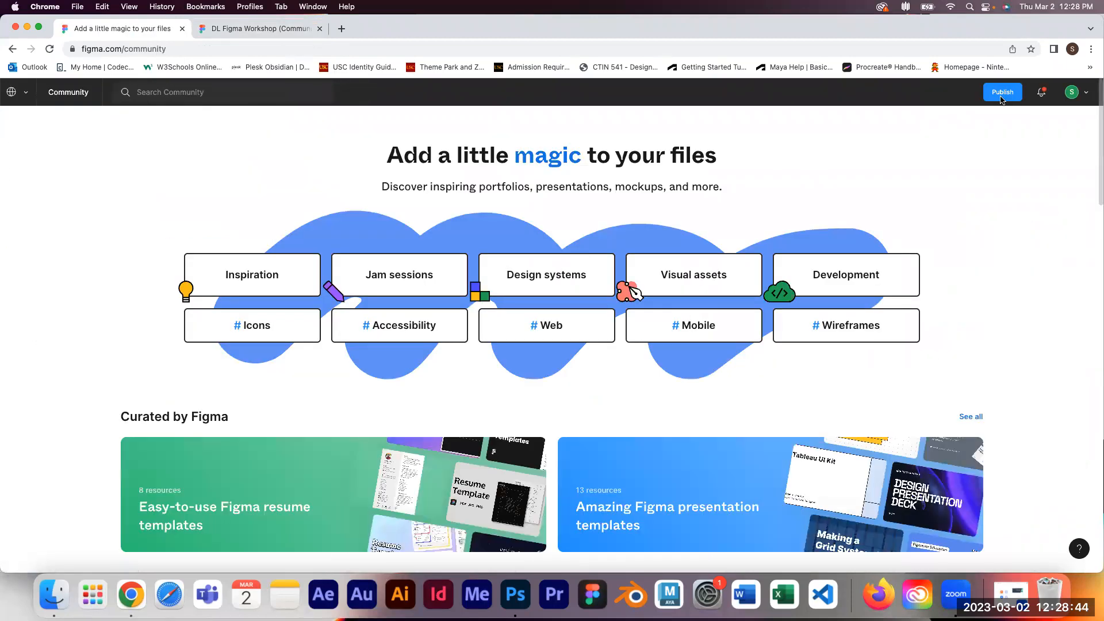
left_click(13, 49)
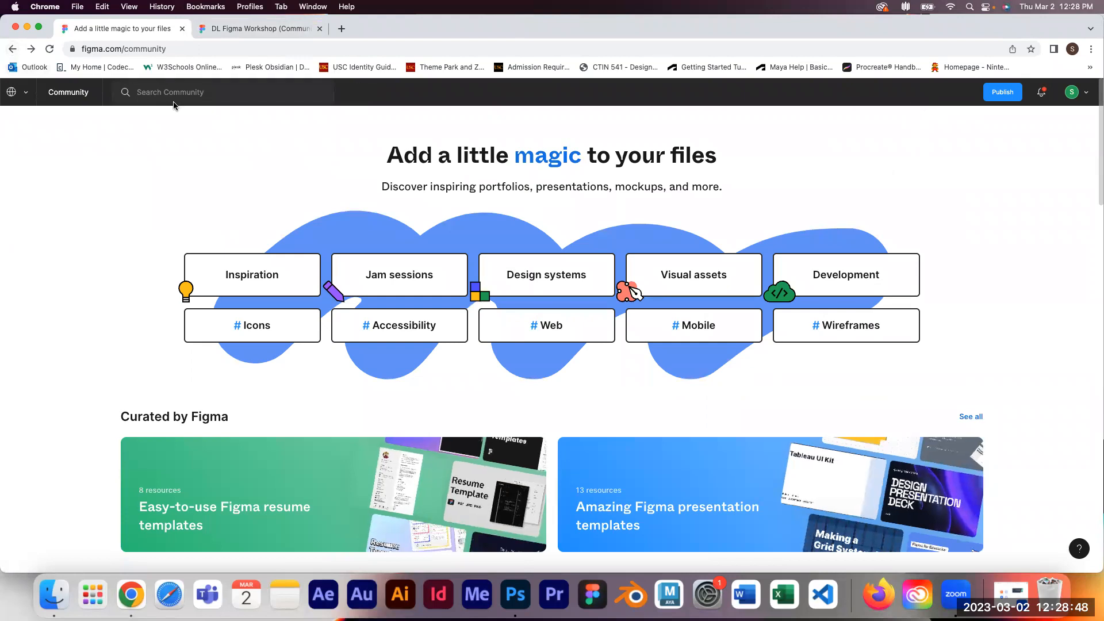
left_click(221, 95)
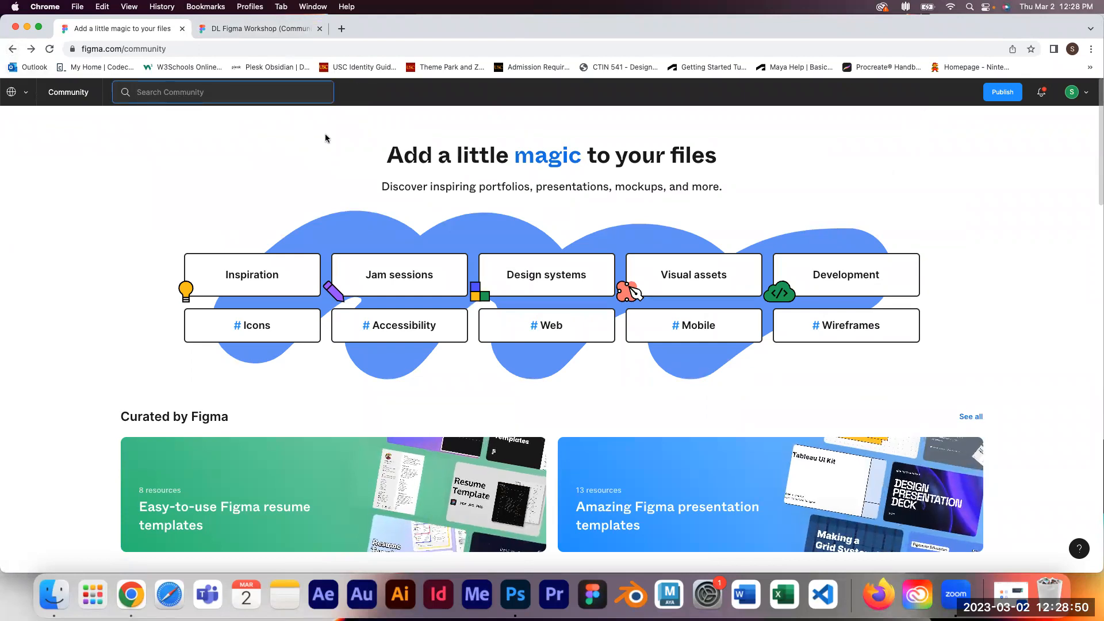
type("DL Figma")
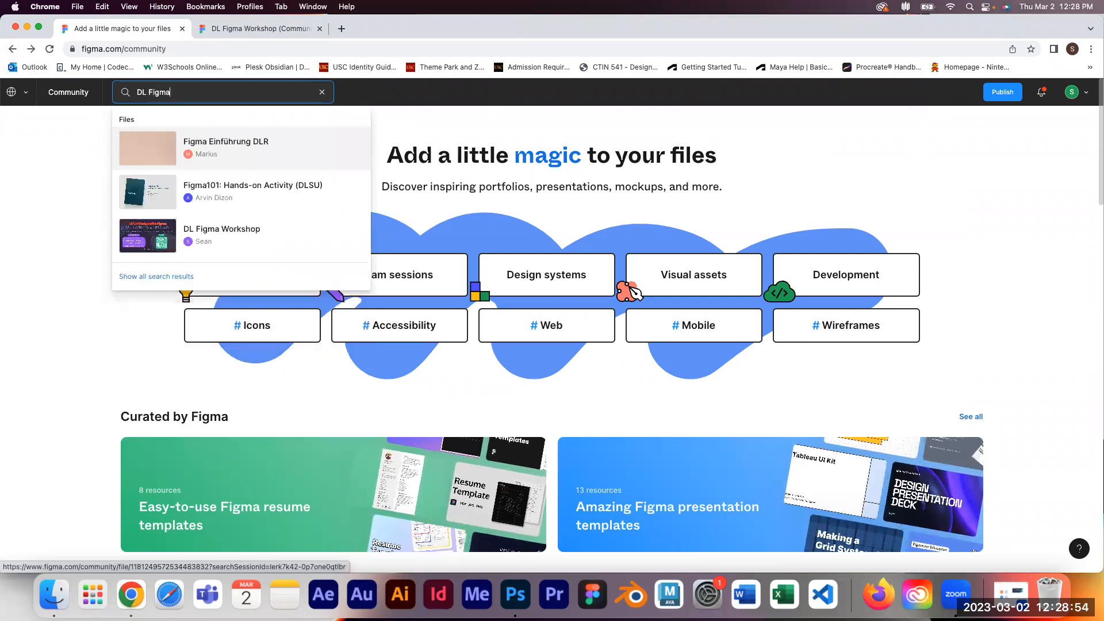
left_click(208, 241)
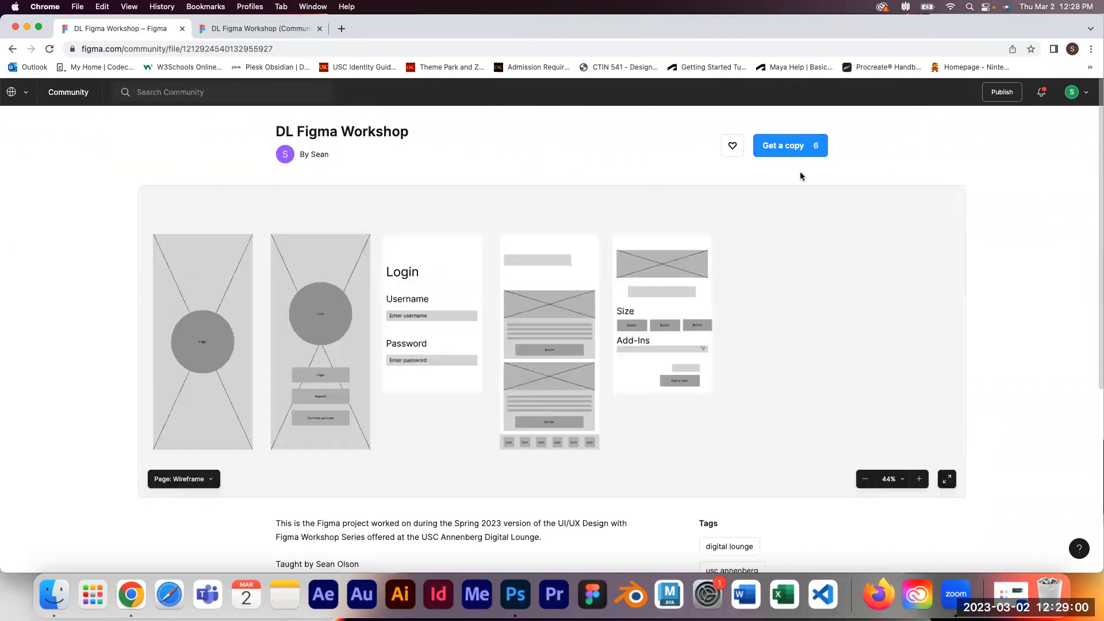
left_click(271, 28)
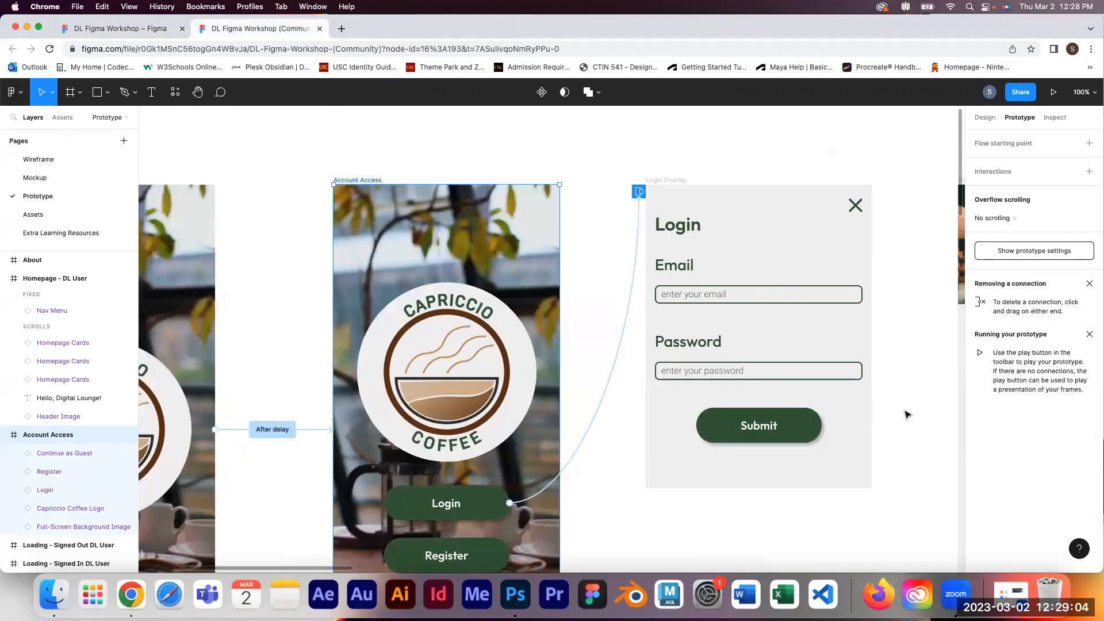
Step: Examine the Text entry component variants on the Assets page, then return to the Prototype page
left_click_drag(903, 403, 821, 362)
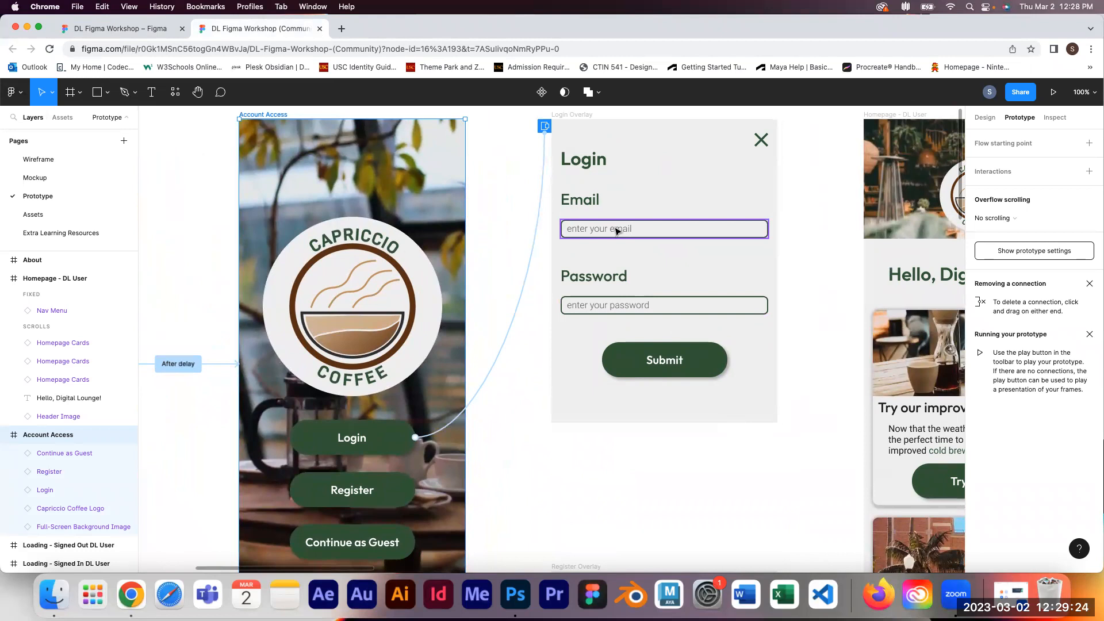
left_click(65, 222)
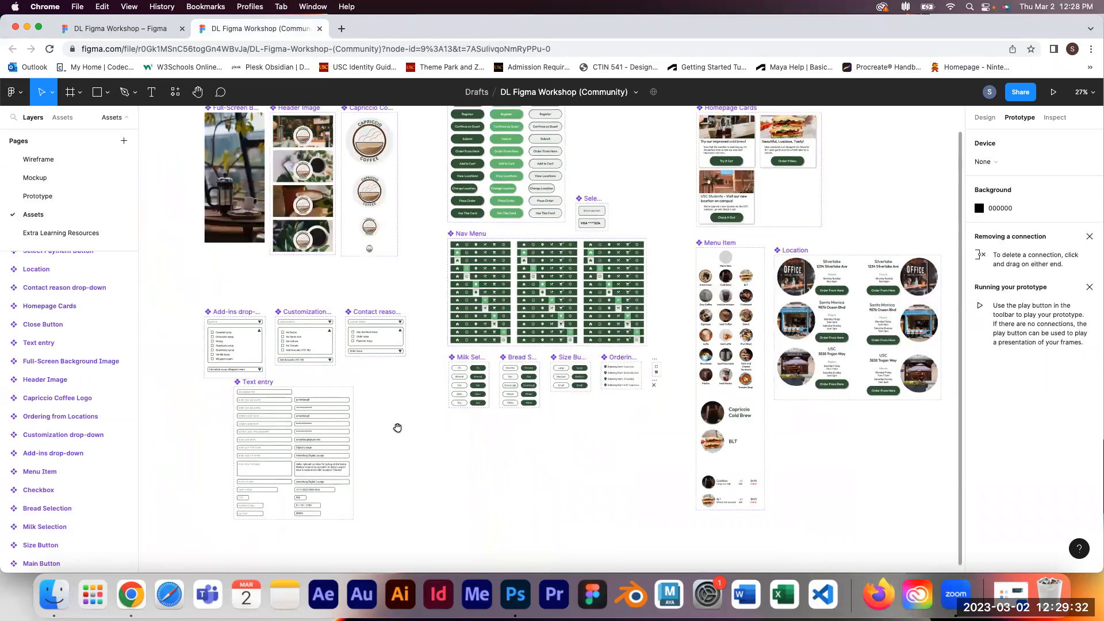
left_click_drag(398, 426, 517, 394)
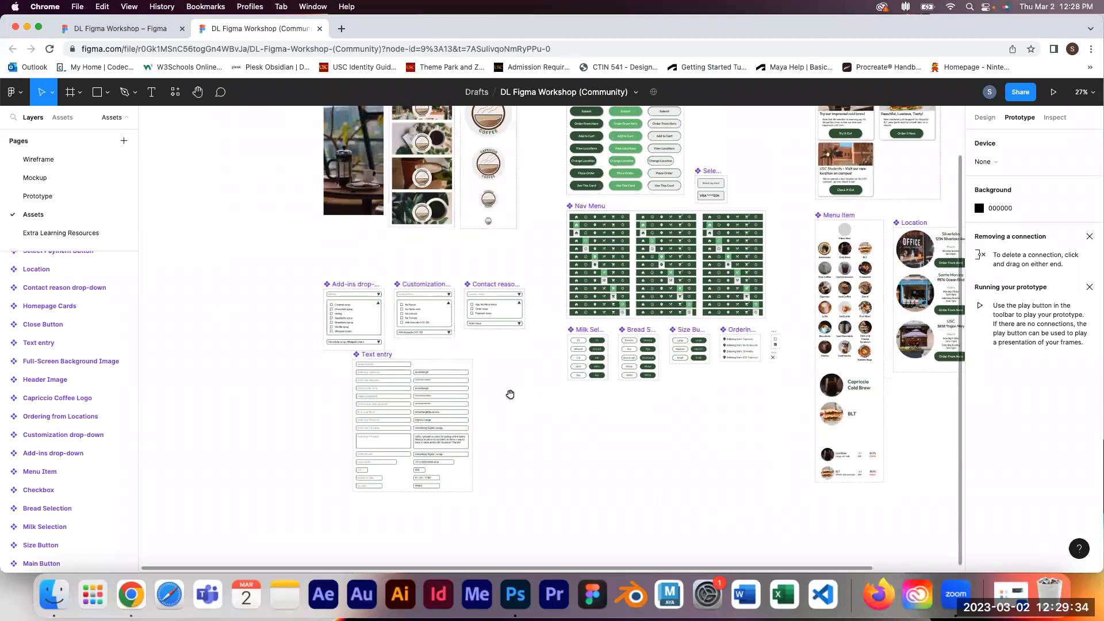
key("super+plus")
key("super+plus")
key("super+plus")
left_click_drag(424, 484, 818, 297)
left_click_drag(370, 375, 911, 342)
left_click_drag(398, 268, 579, 222)
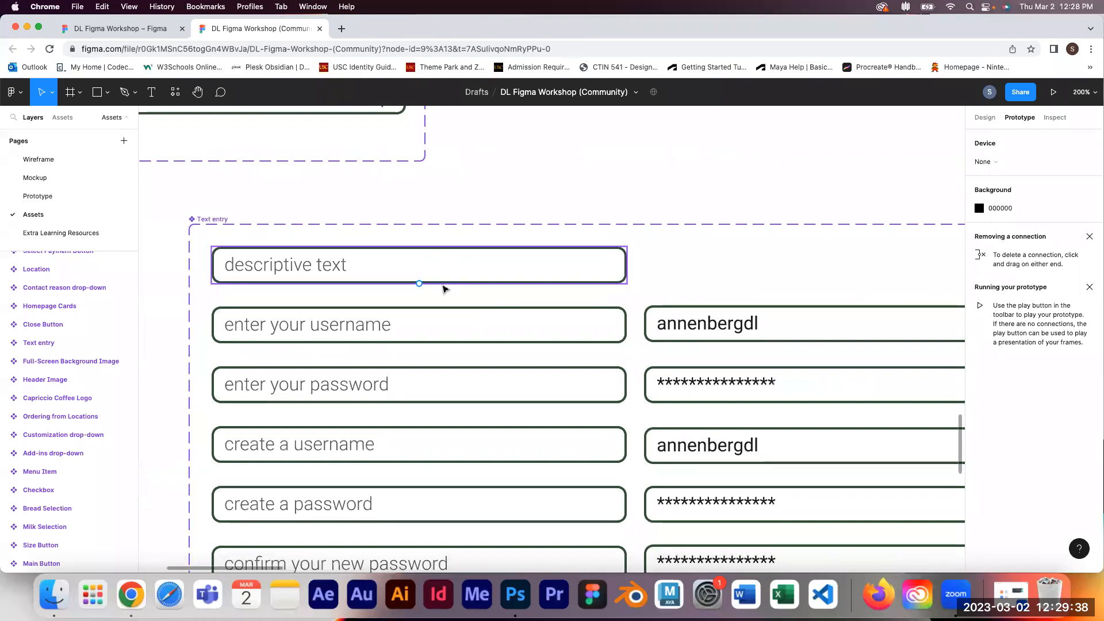
left_click_drag(461, 350, 404, 192)
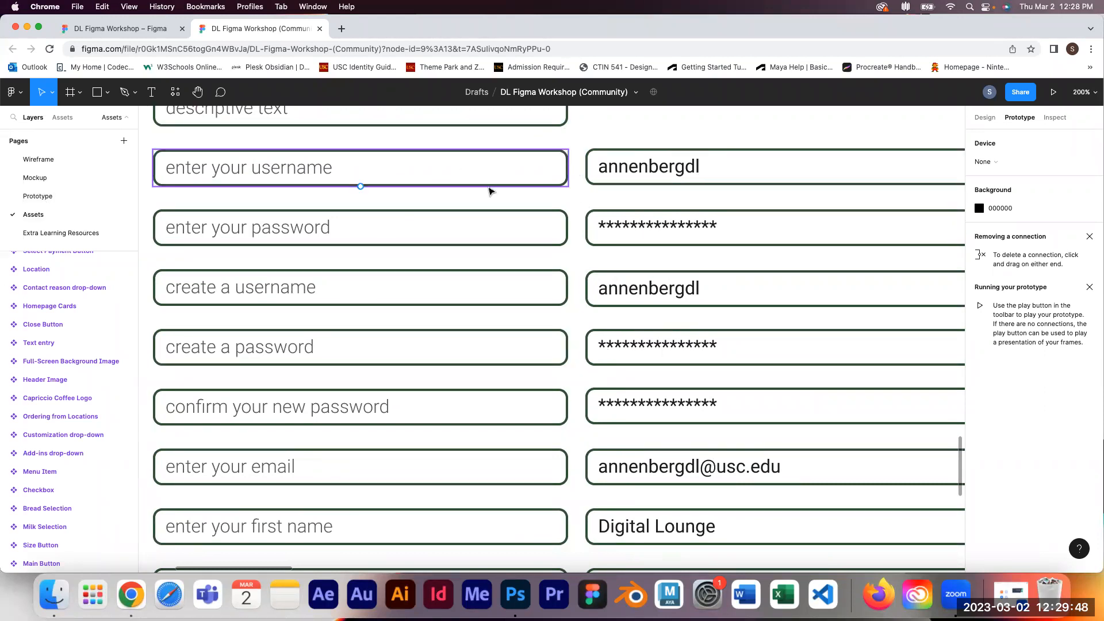
left_click(70, 198)
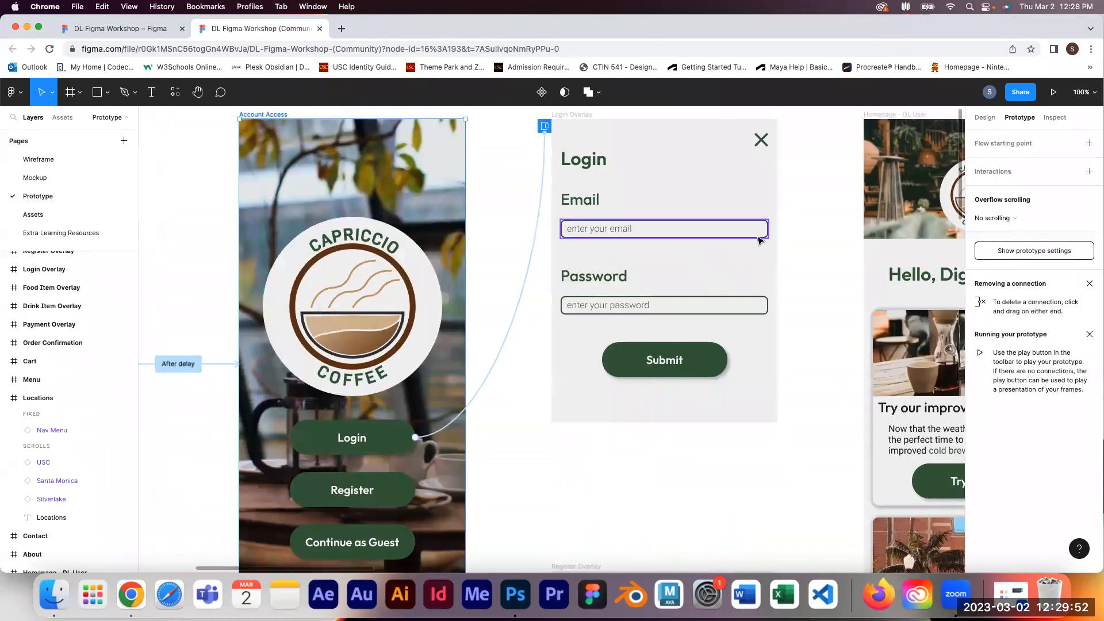
Step: Add a tap interaction to the email text entry that changes its Status variant to Filled
left_click(662, 230)
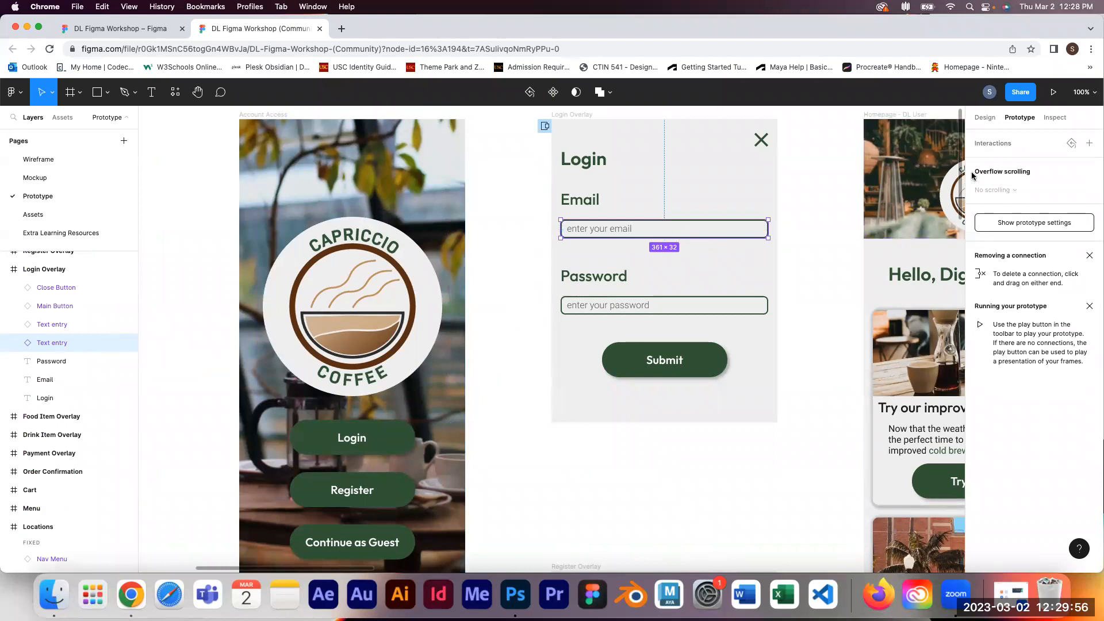
left_click(1090, 143)
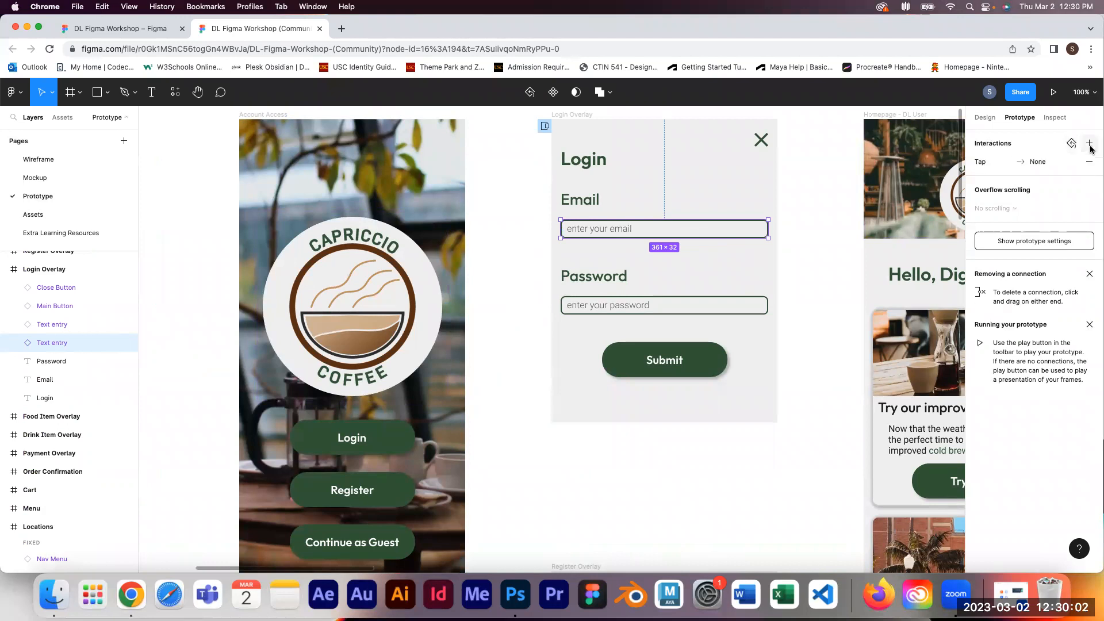
left_click(986, 165)
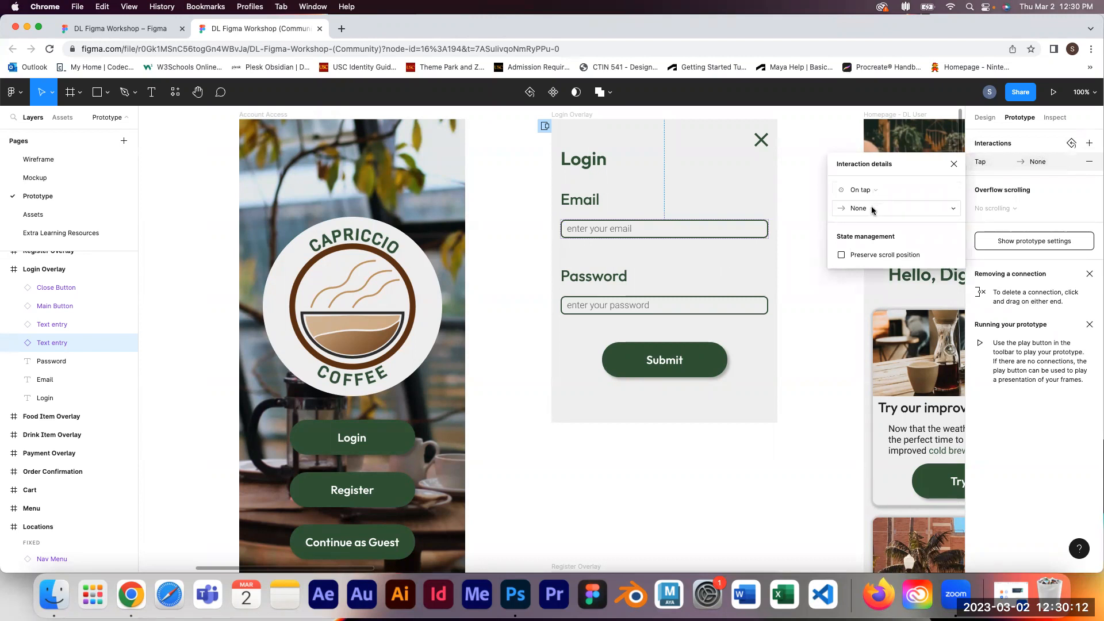
left_click(855, 209)
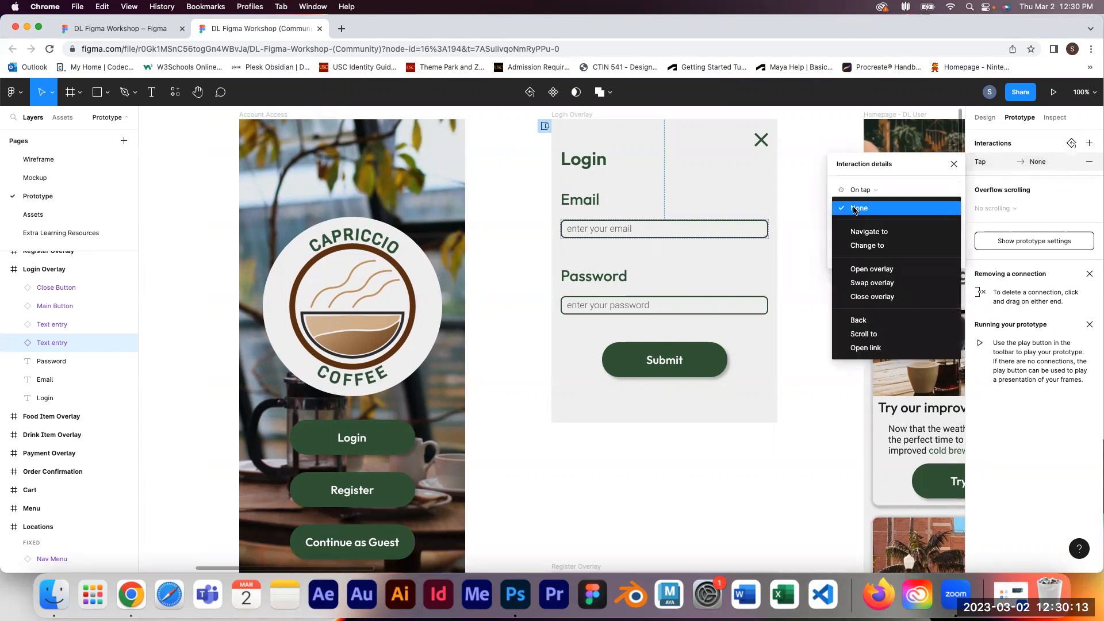
left_click(869, 246)
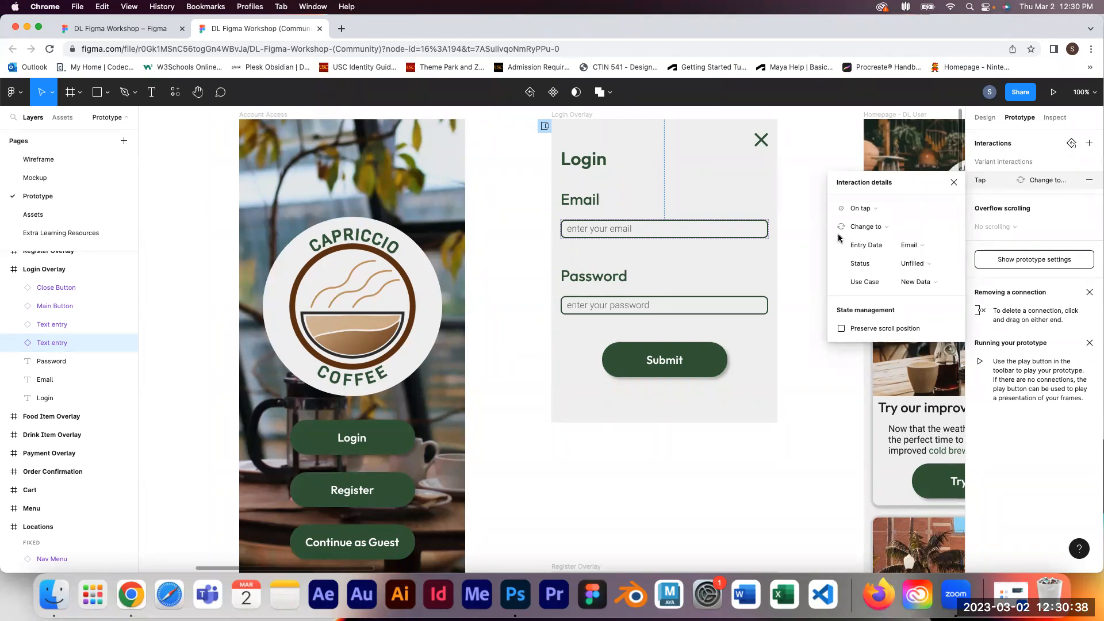
left_click(931, 269)
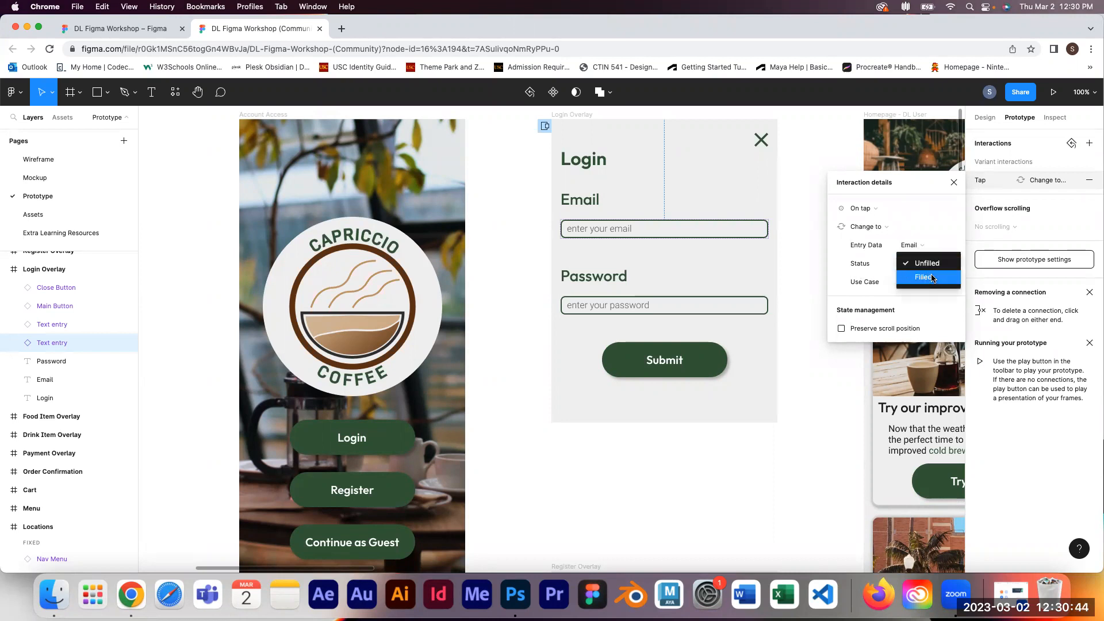
left_click(932, 278)
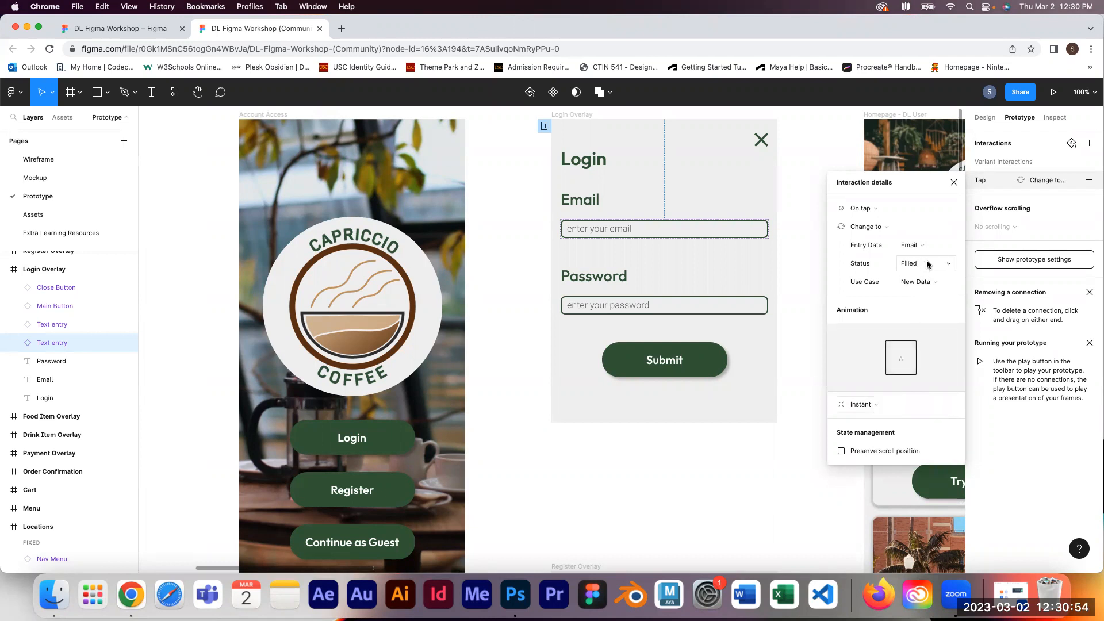
left_click(954, 183)
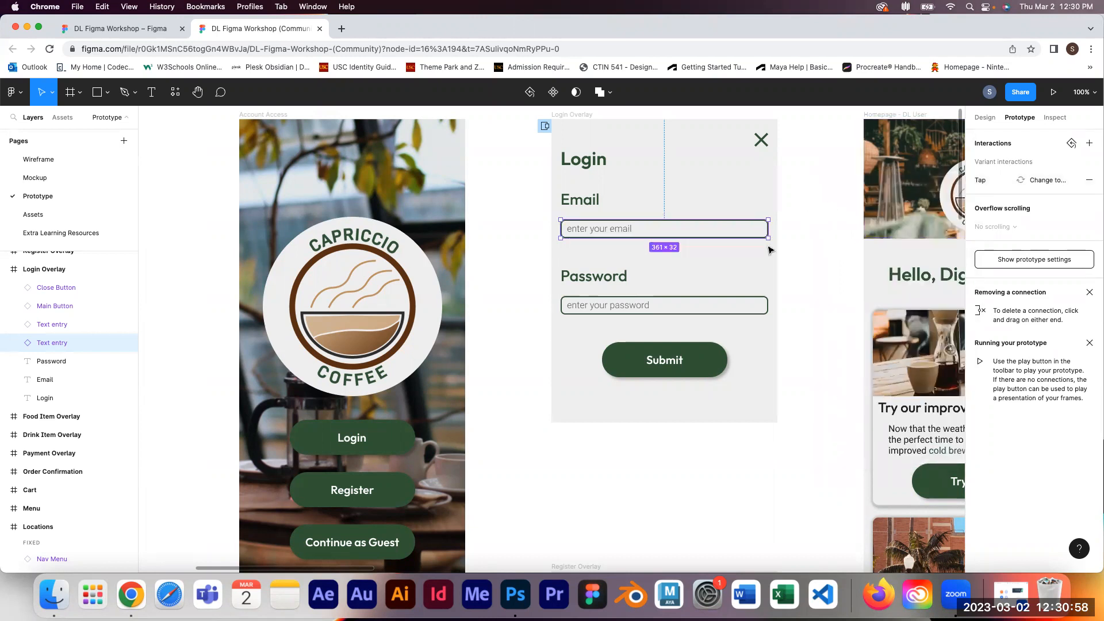
Step: Add a tap interaction to the password text entry that changes its Status variant to Filled
left_click(662, 309)
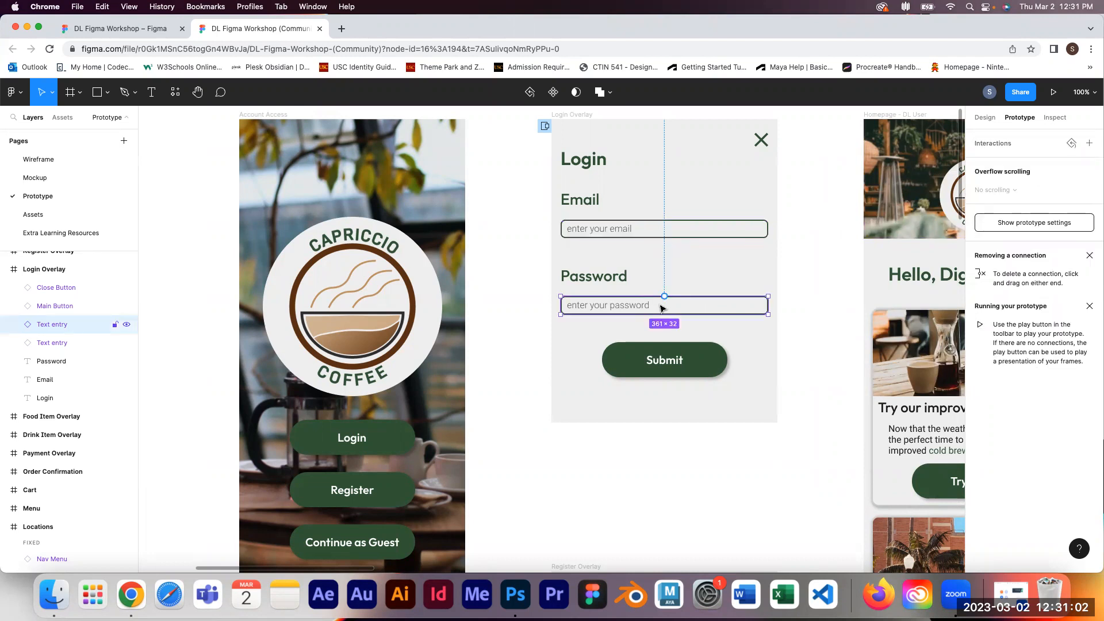
left_click(1094, 146)
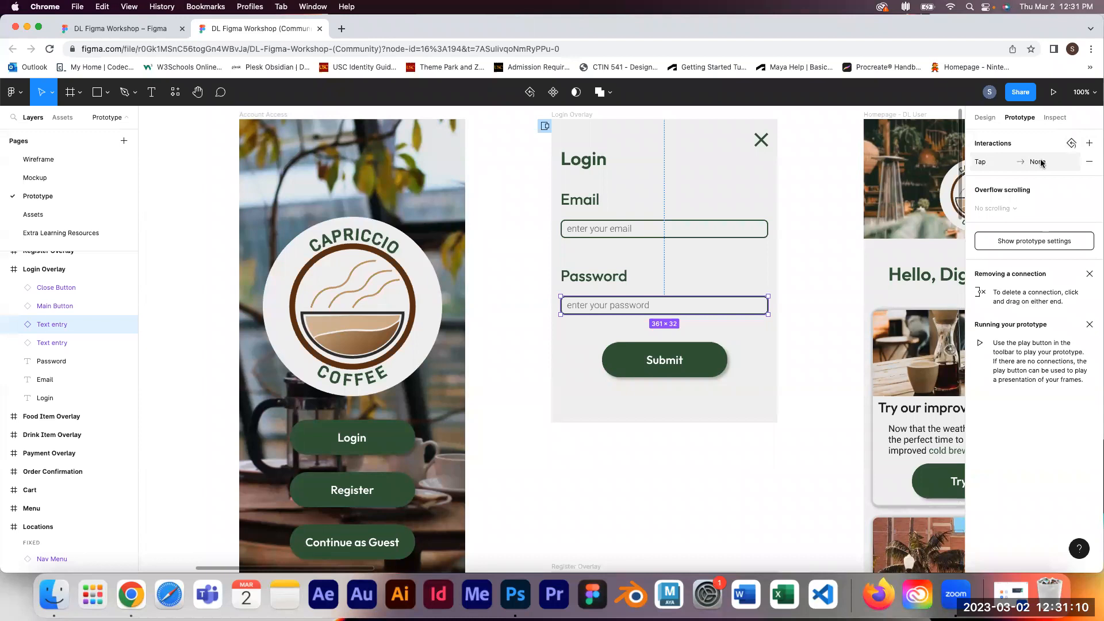
left_click(1041, 163)
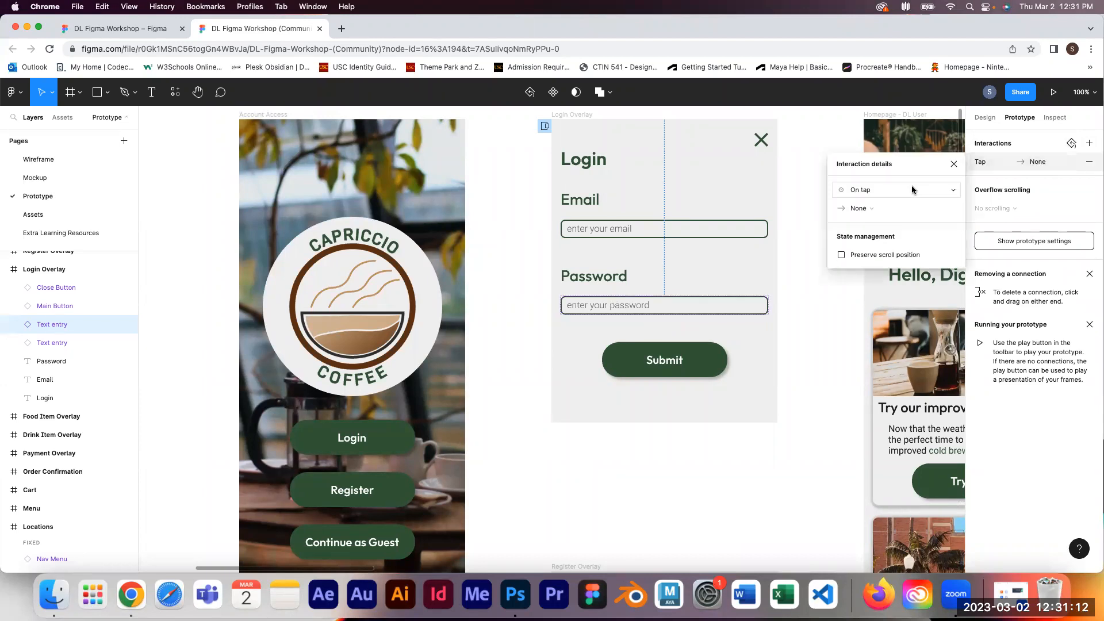
left_click(871, 211)
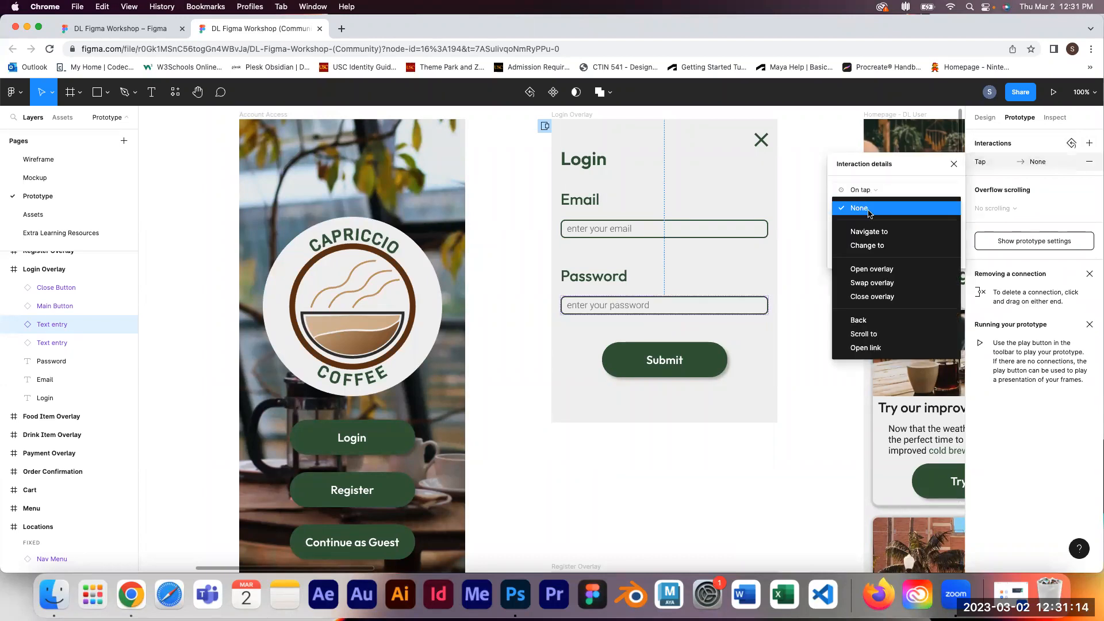
left_click(876, 247)
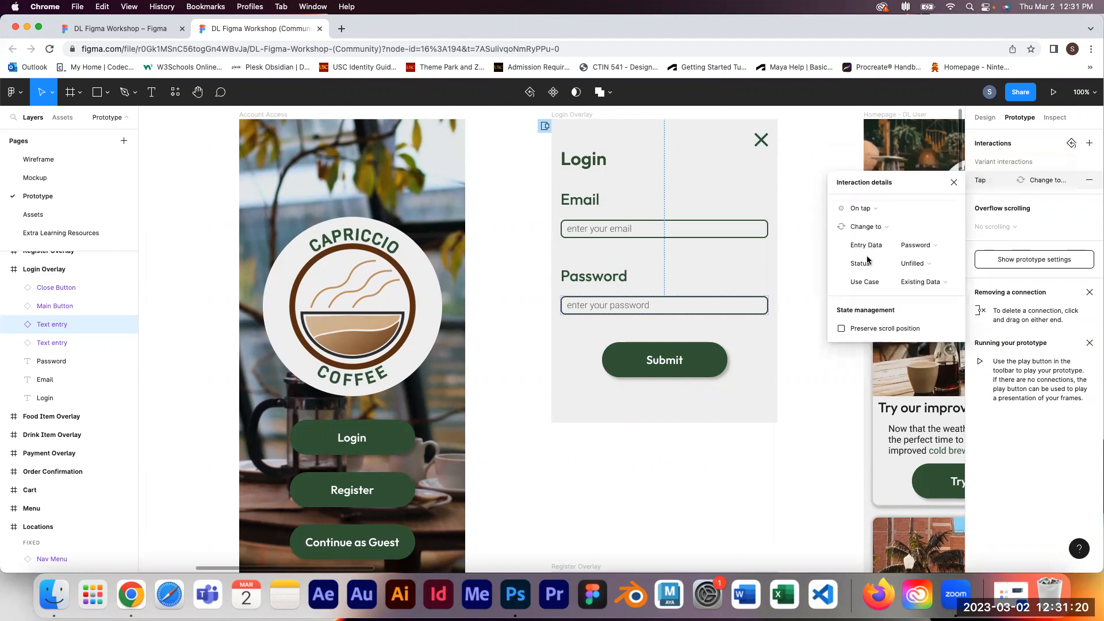
left_click(939, 268)
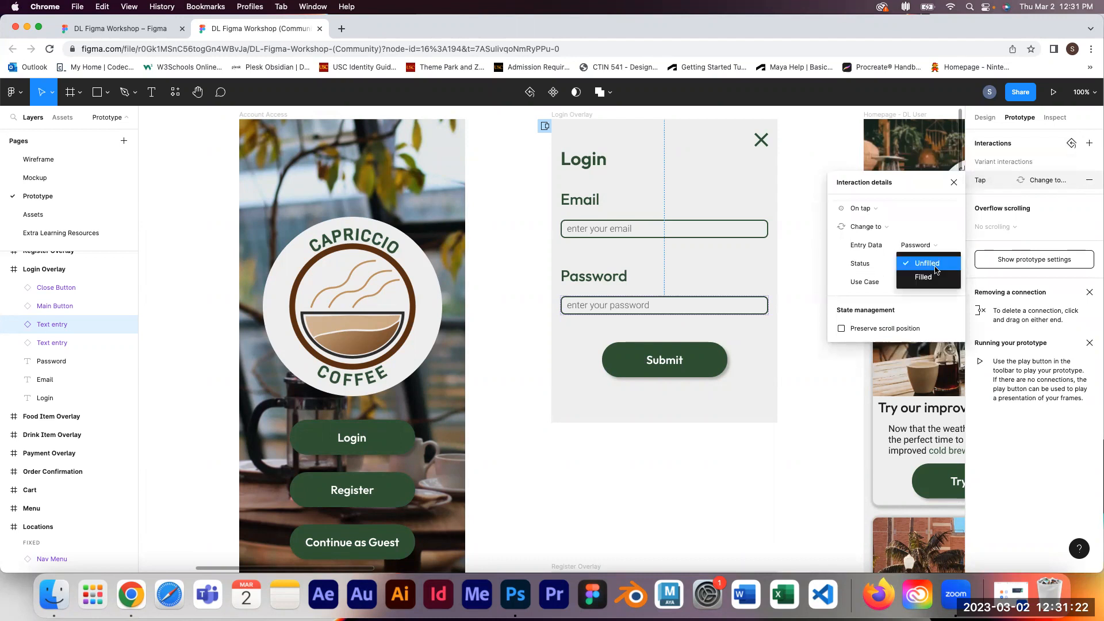
left_click(933, 279)
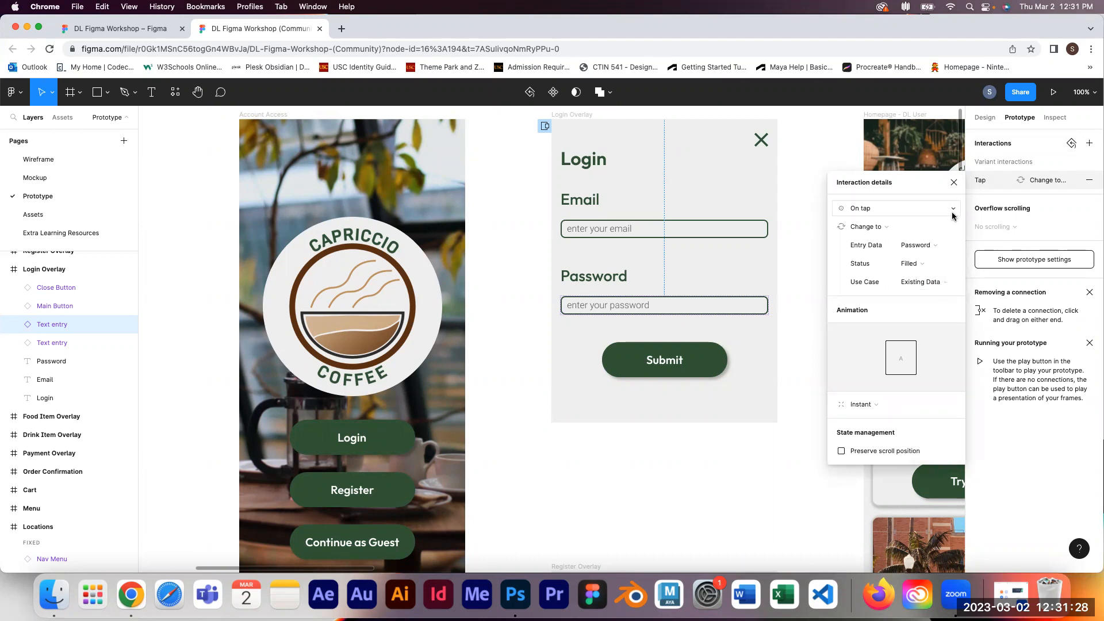
left_click(954, 183)
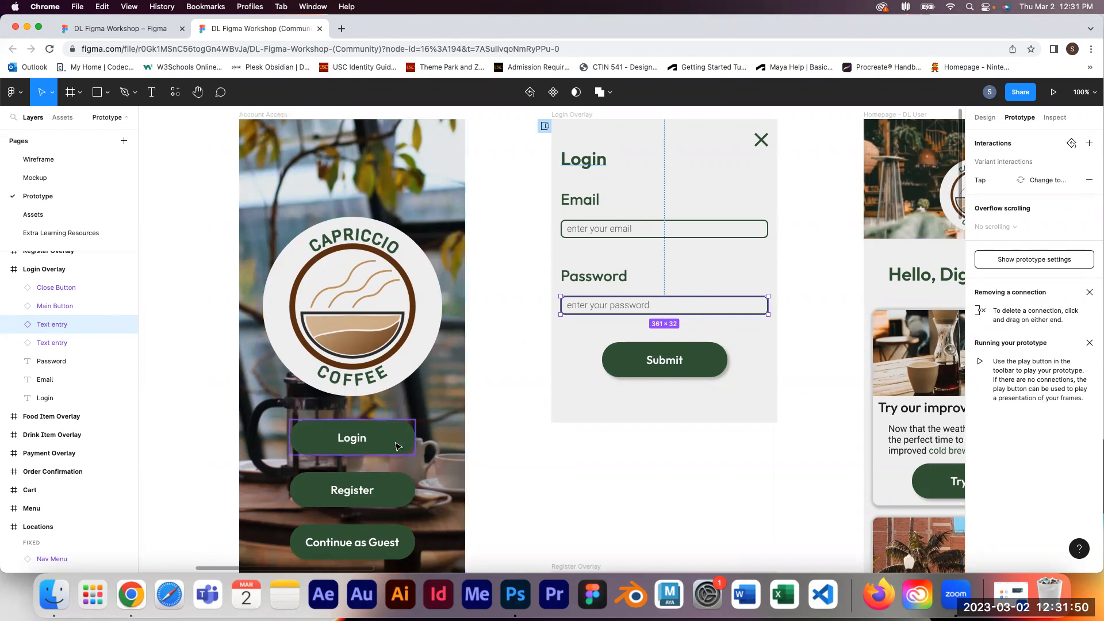
Step: Review the existing After delay transition and the Login button's overlay interaction on the canvas
left_click_drag(505, 363, 797, 264)
left_click(483, 272)
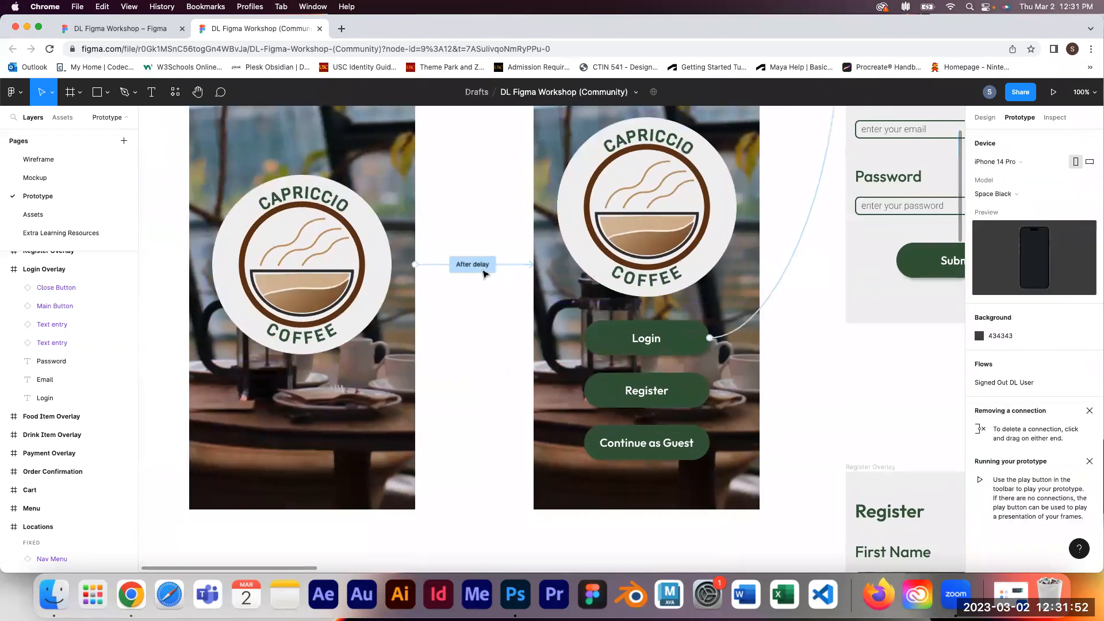
left_click_drag(499, 334, 435, 425)
left_click(425, 363)
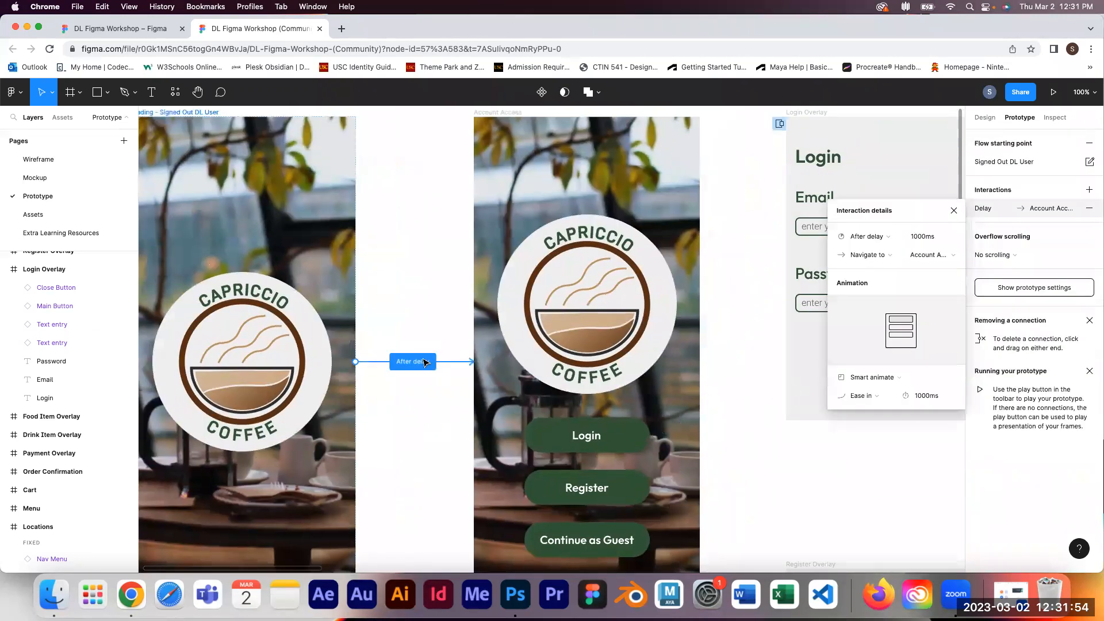
left_click(731, 408)
left_click(728, 365)
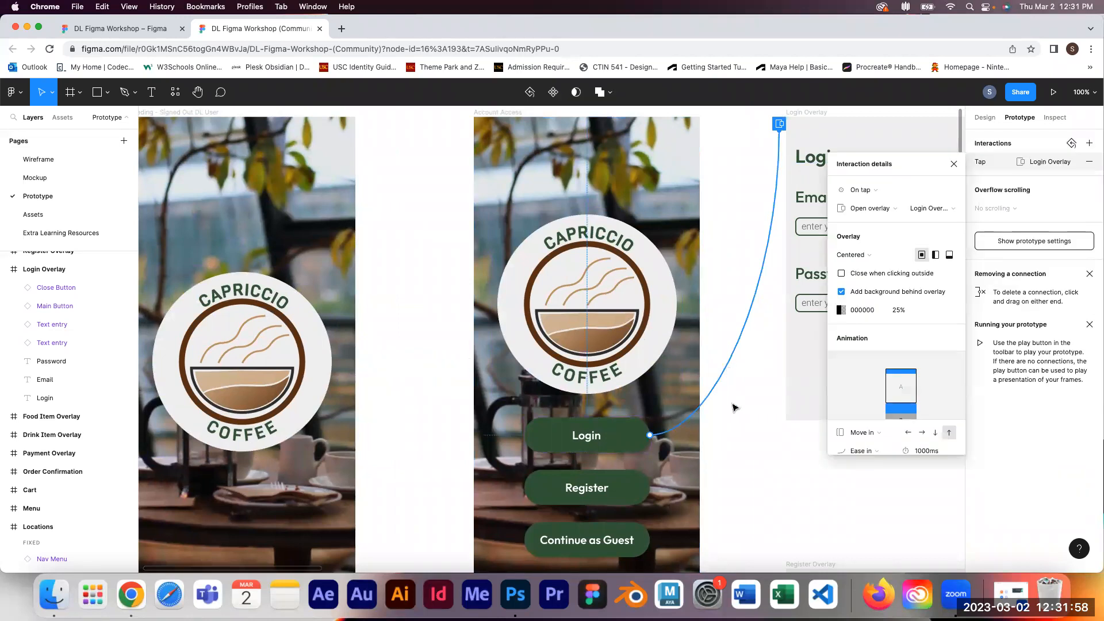
left_click_drag(721, 429, 550, 394)
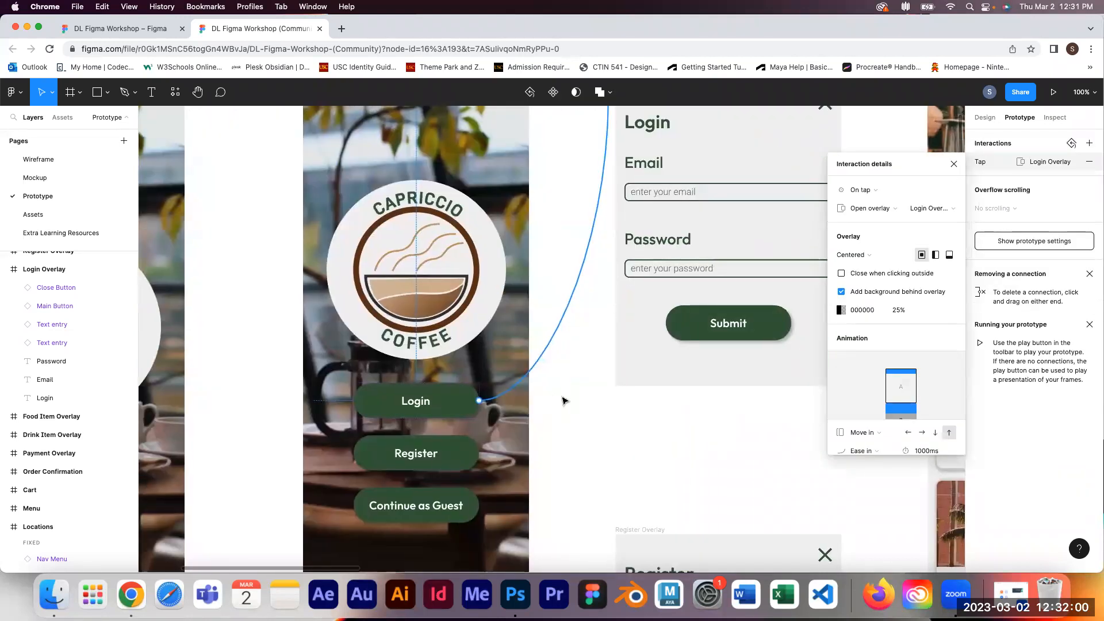
scroll(685, 311, "right", 5)
scroll(684, 311, "up", 2)
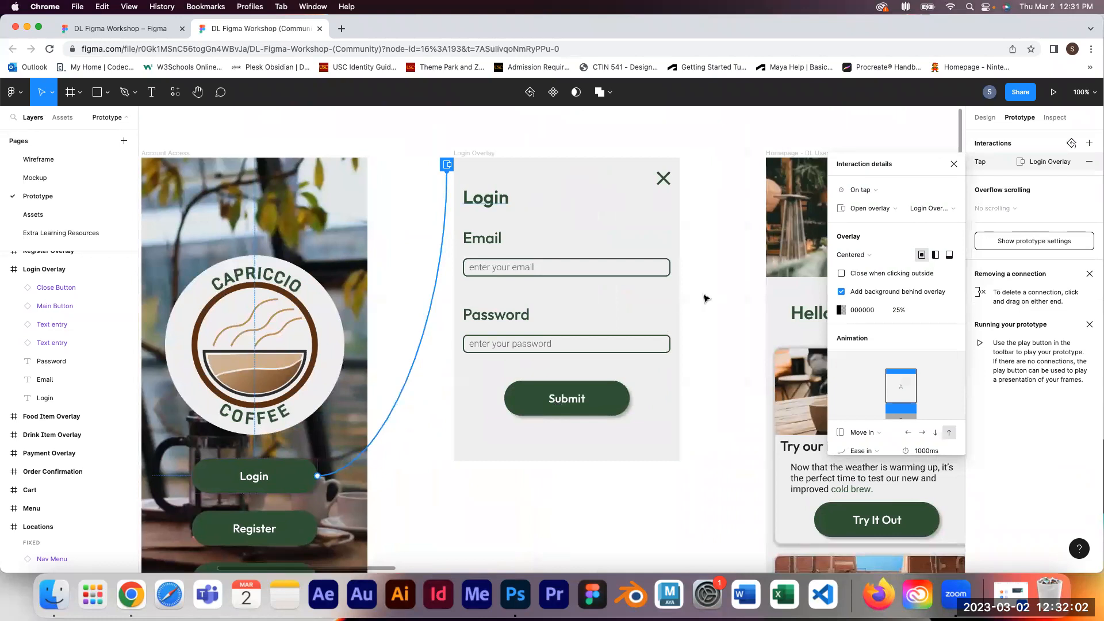
left_click(707, 298)
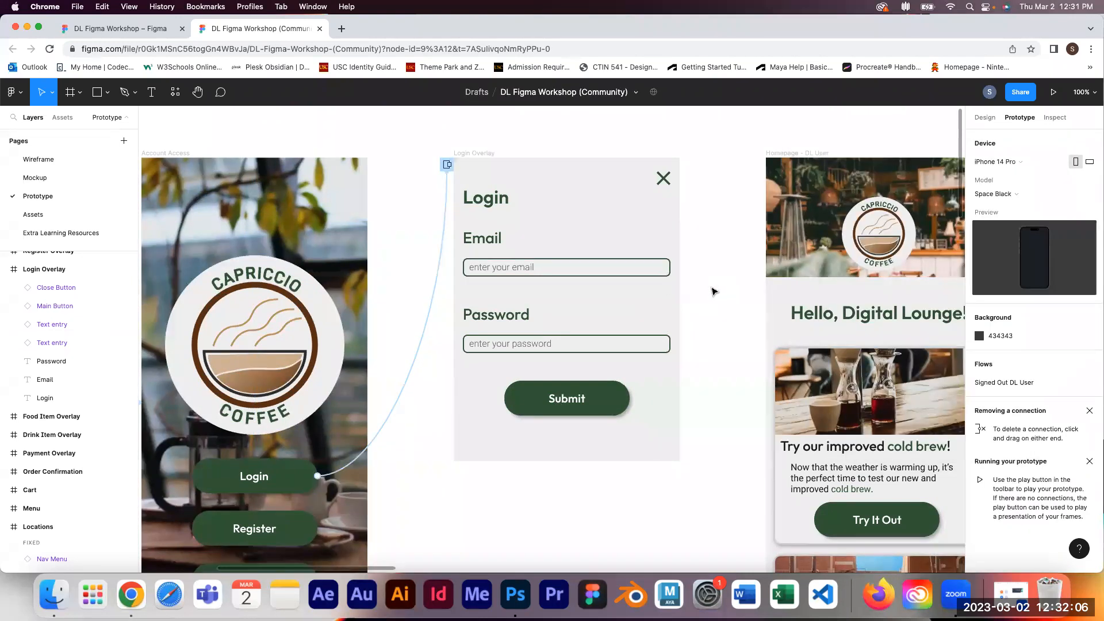
left_click_drag(715, 297, 663, 284)
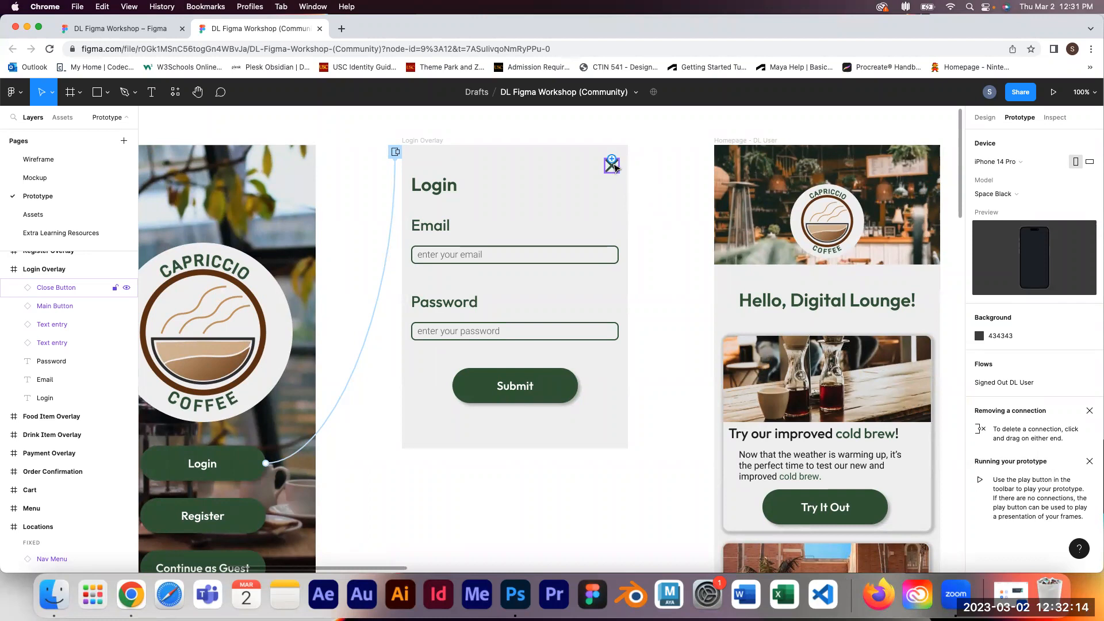
Step: Add a tap interaction to the Login Overlay's close button that closes the overlay
left_click(613, 170)
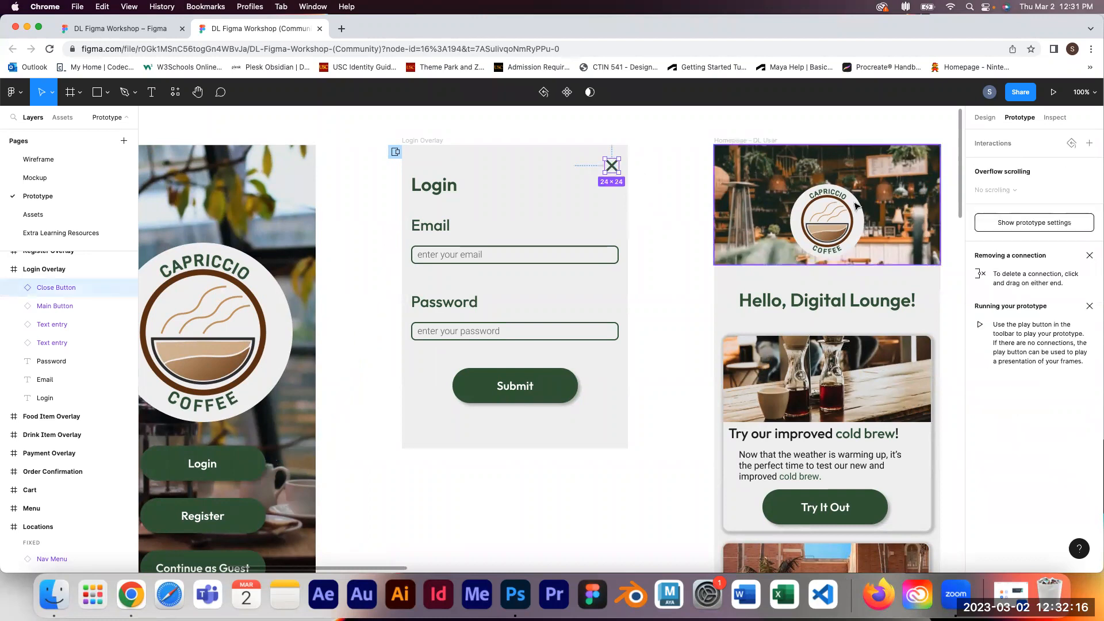
left_click(1090, 144)
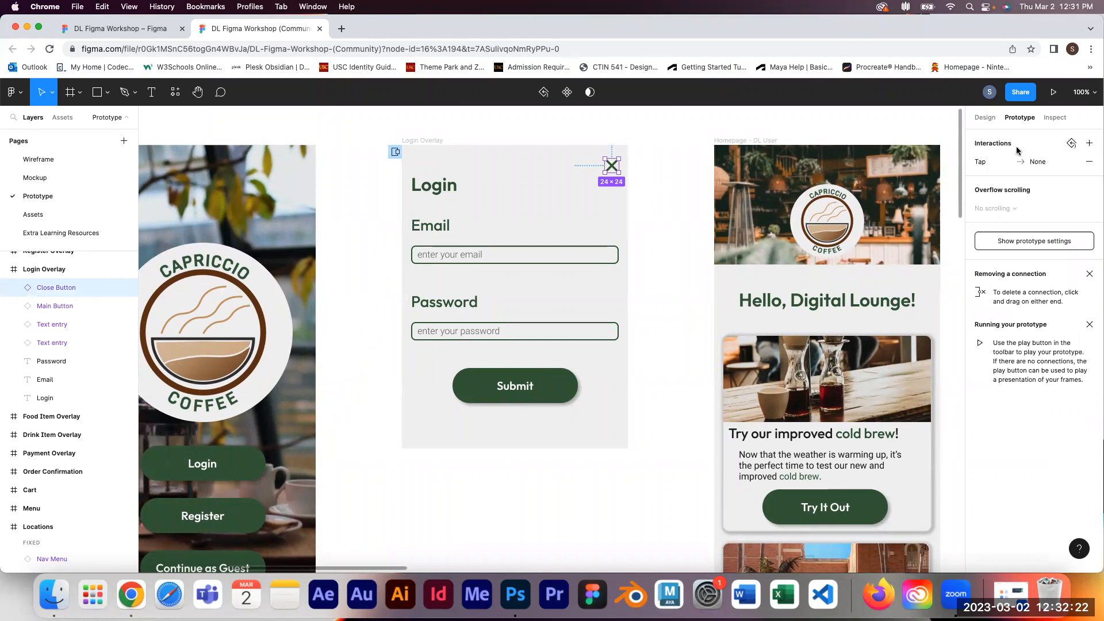
left_click(992, 168)
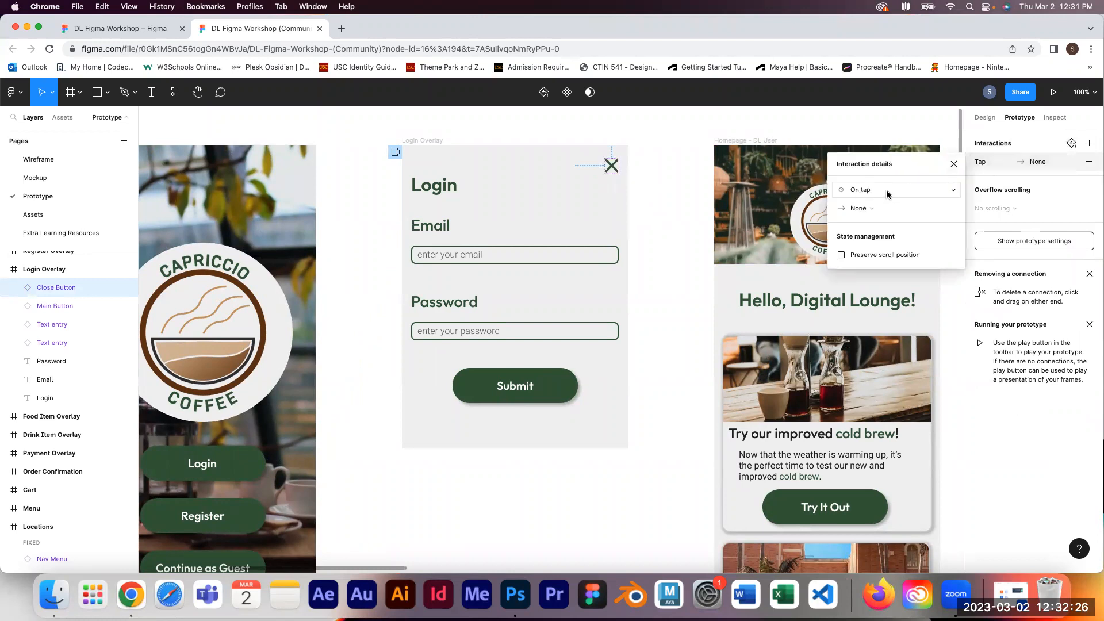
left_click(884, 211)
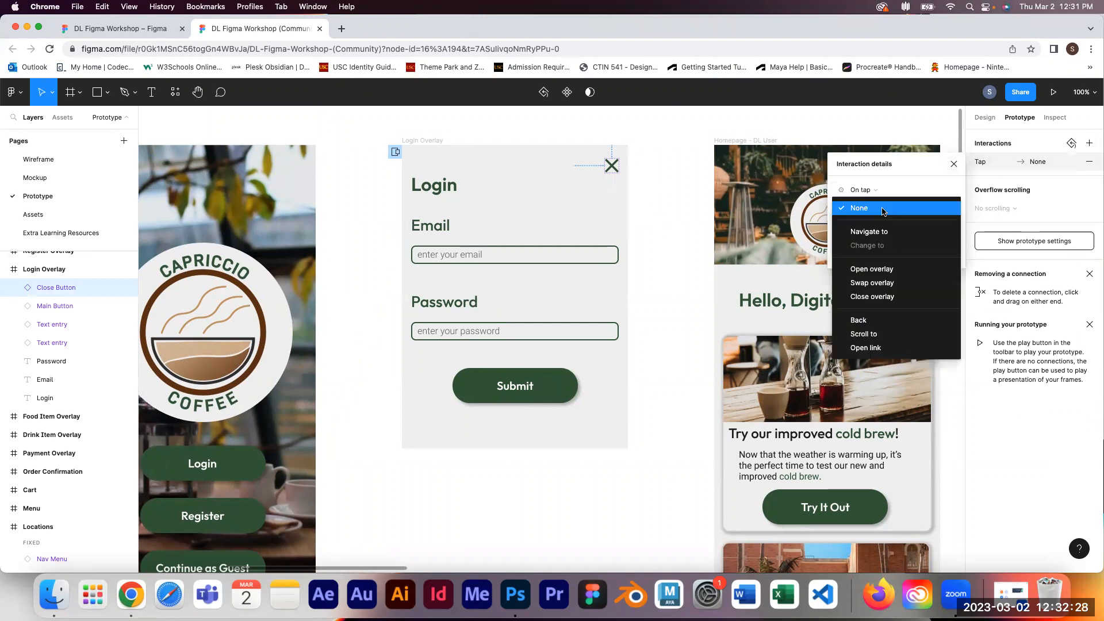
left_click(873, 301)
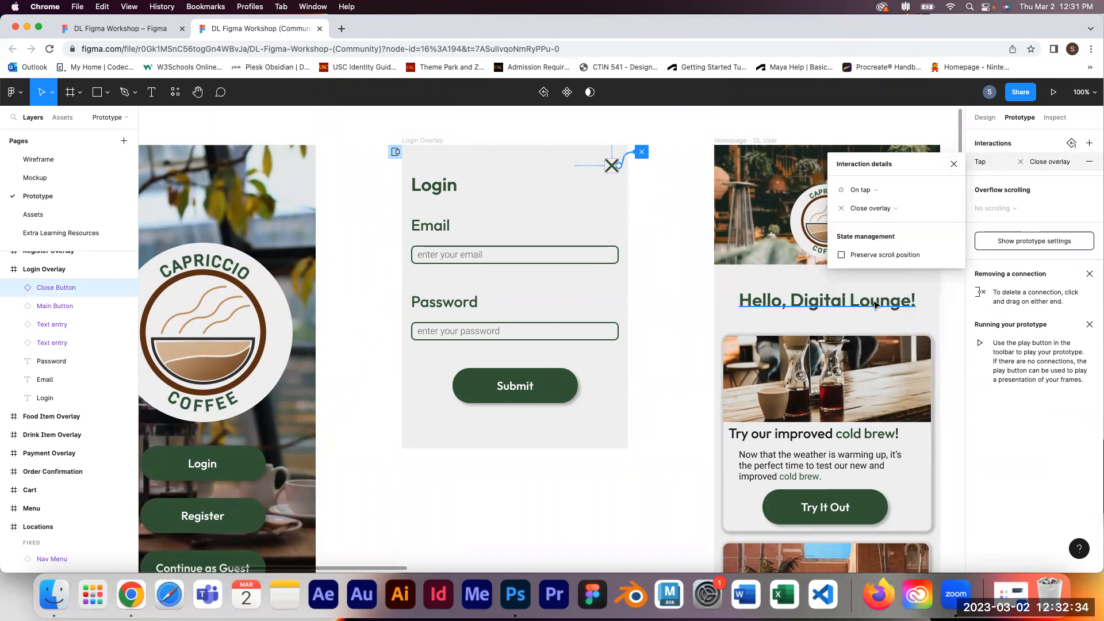
left_click(694, 293)
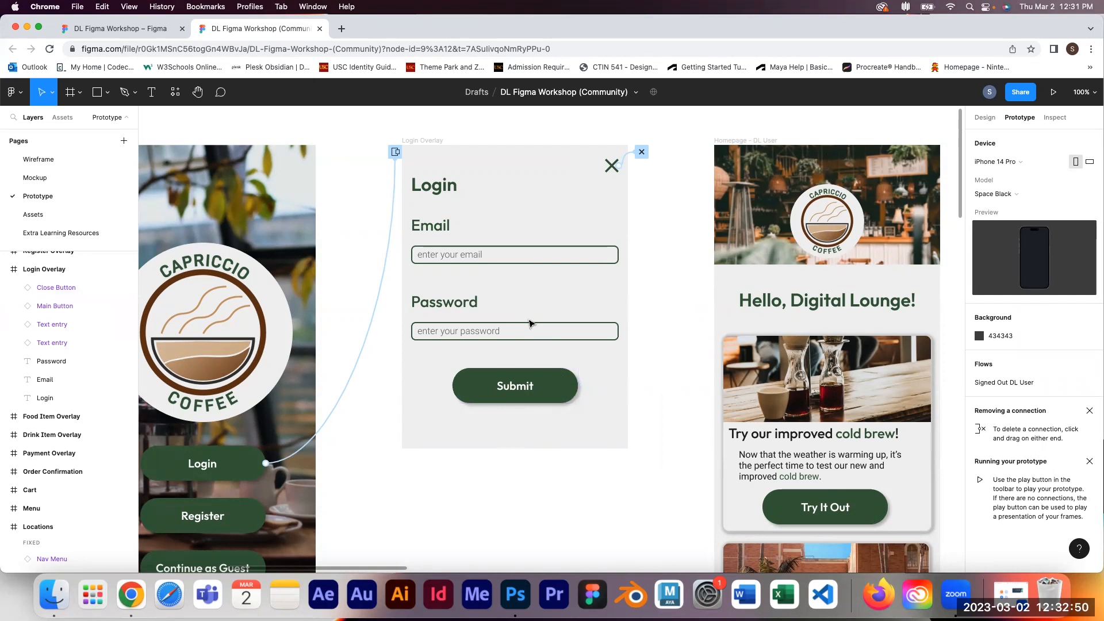
Step: Connect the Submit button to the Homepage - DL User frame with a Dissolve animation lasting 3000 ms
left_click(567, 394)
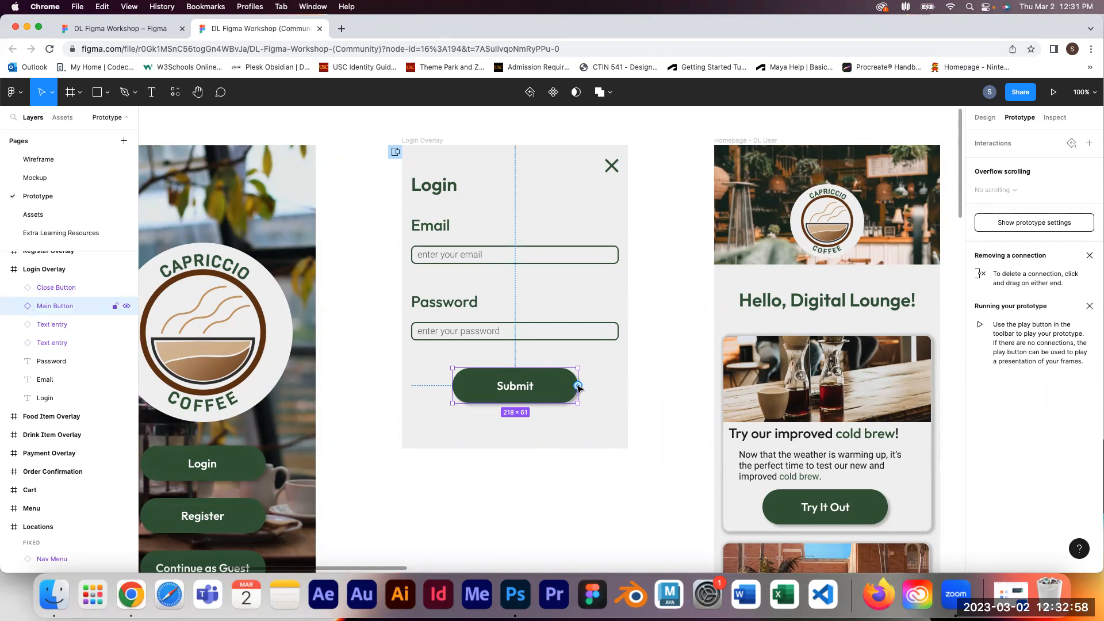
left_click_drag(578, 385, 721, 384)
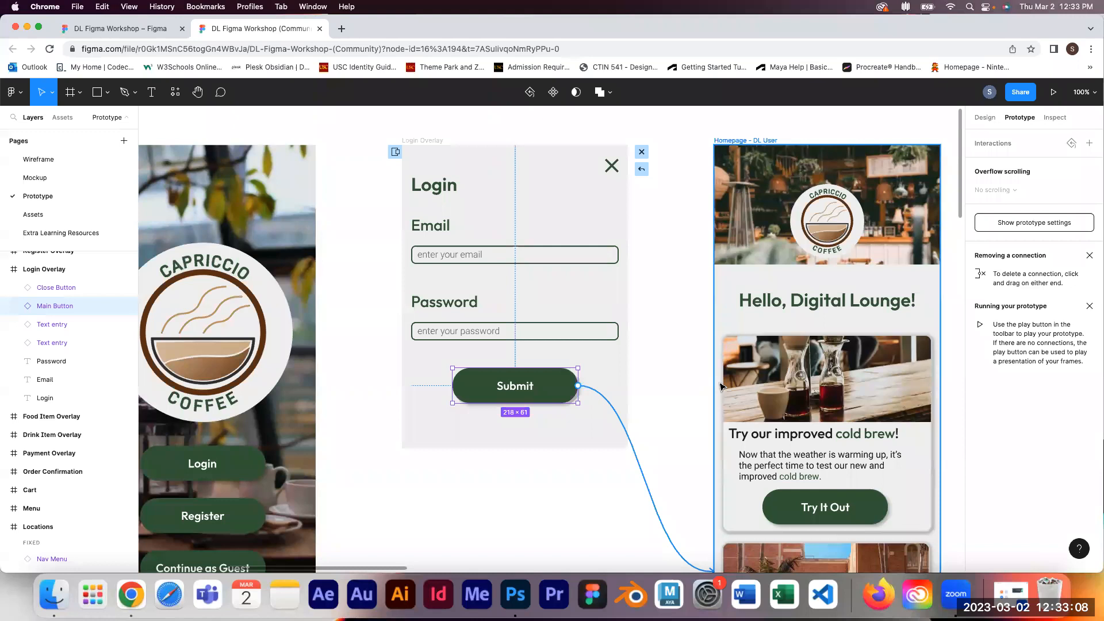
left_click_drag(721, 385, 721, 386)
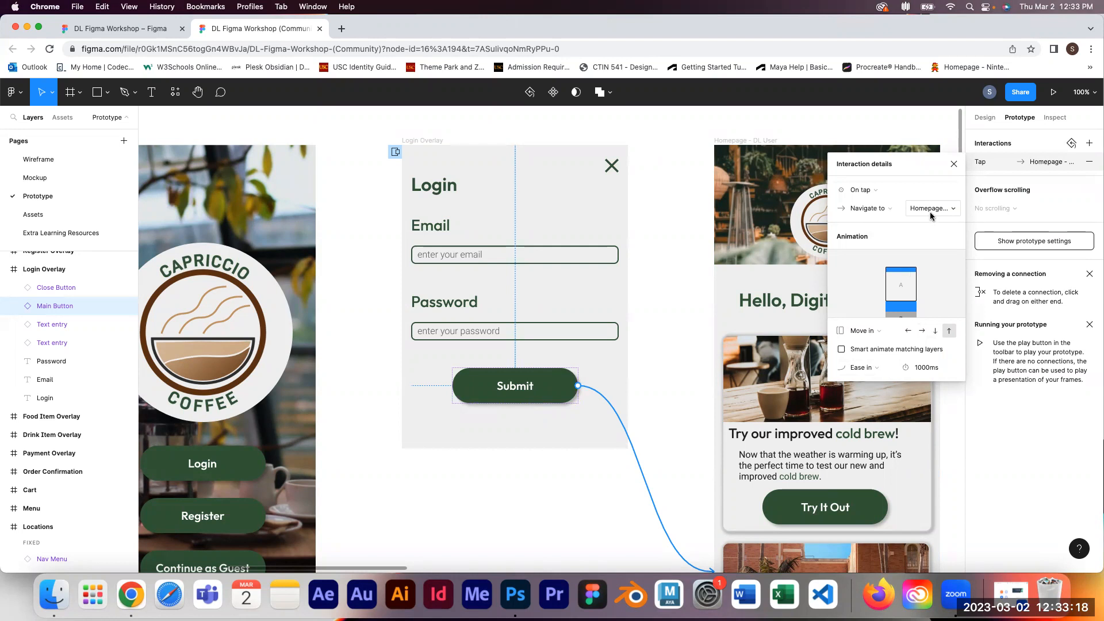
left_click(868, 333)
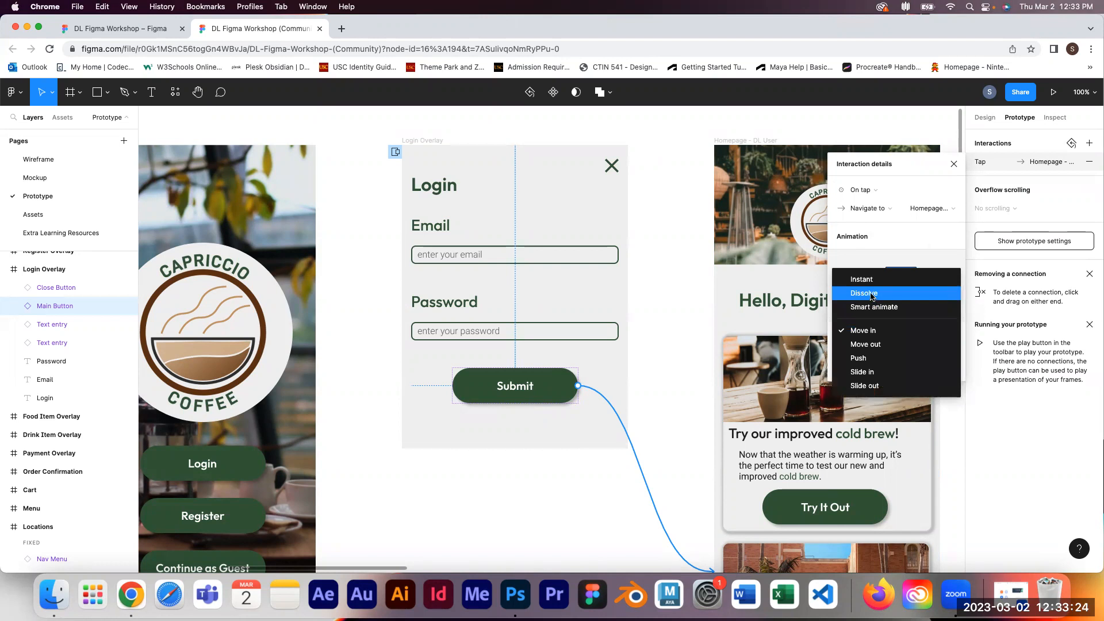
left_click(872, 295)
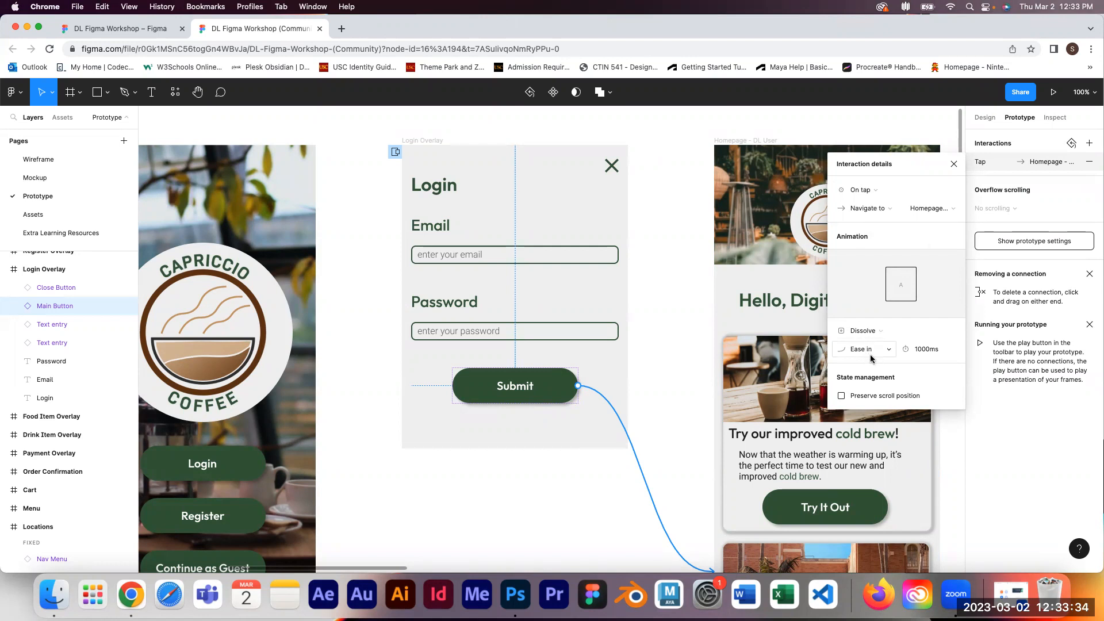
left_click(930, 350)
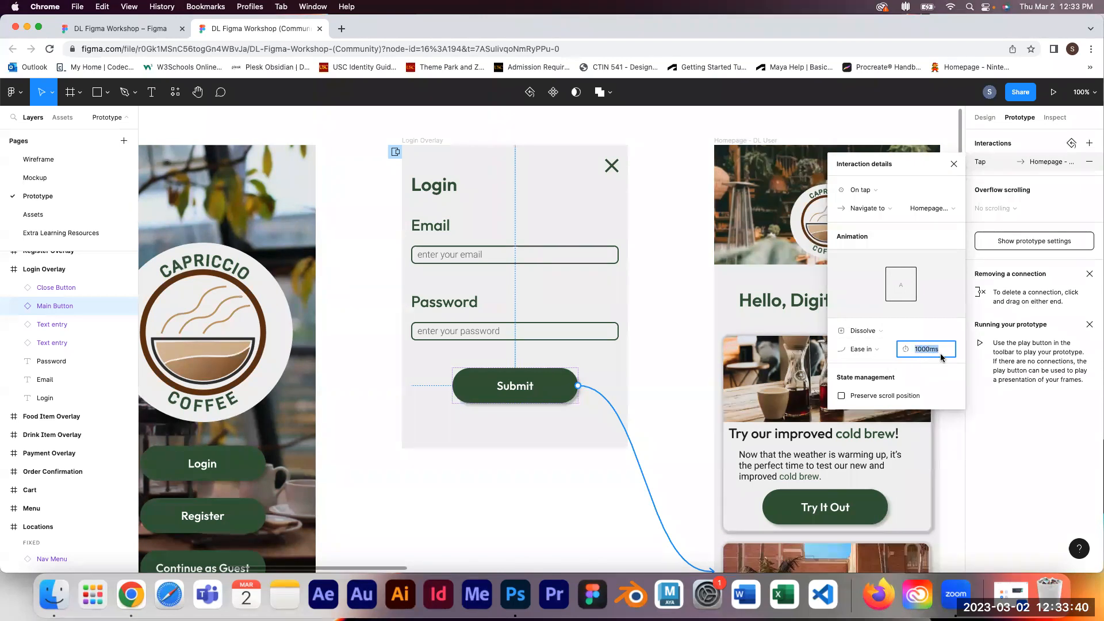
type("3s")
key("Return")
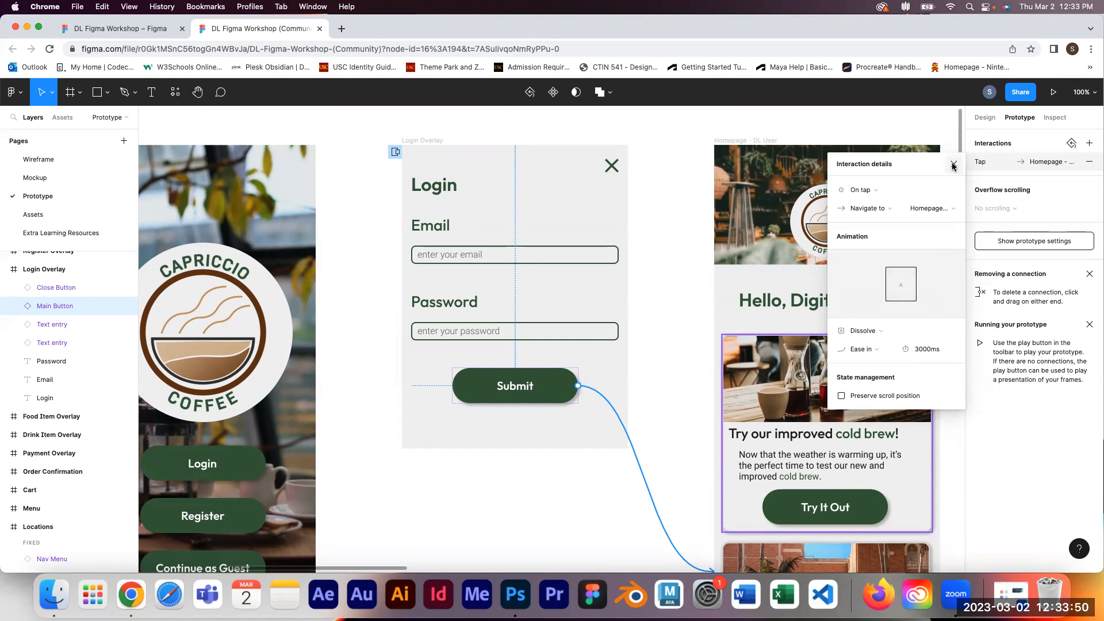
left_click(953, 166)
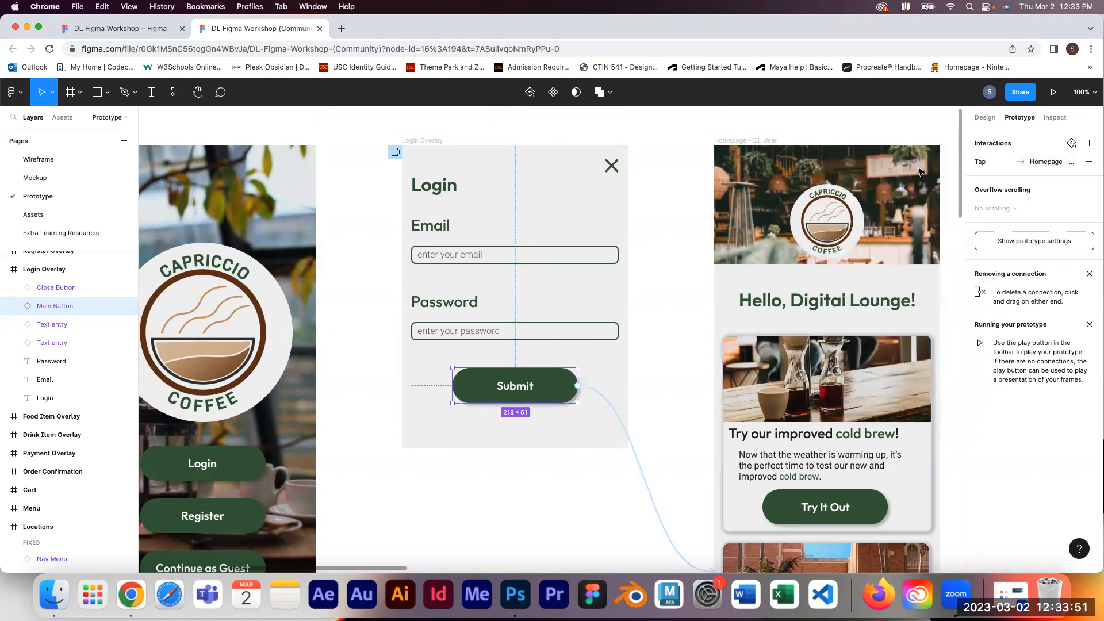
left_click(371, 245)
Step: Select the Loading - Signed Out DL User frame and start the prototype presentation
key("space")
left_click_drag(370, 239, 628, 219)
left_click_drag(290, 246, 461, 322)
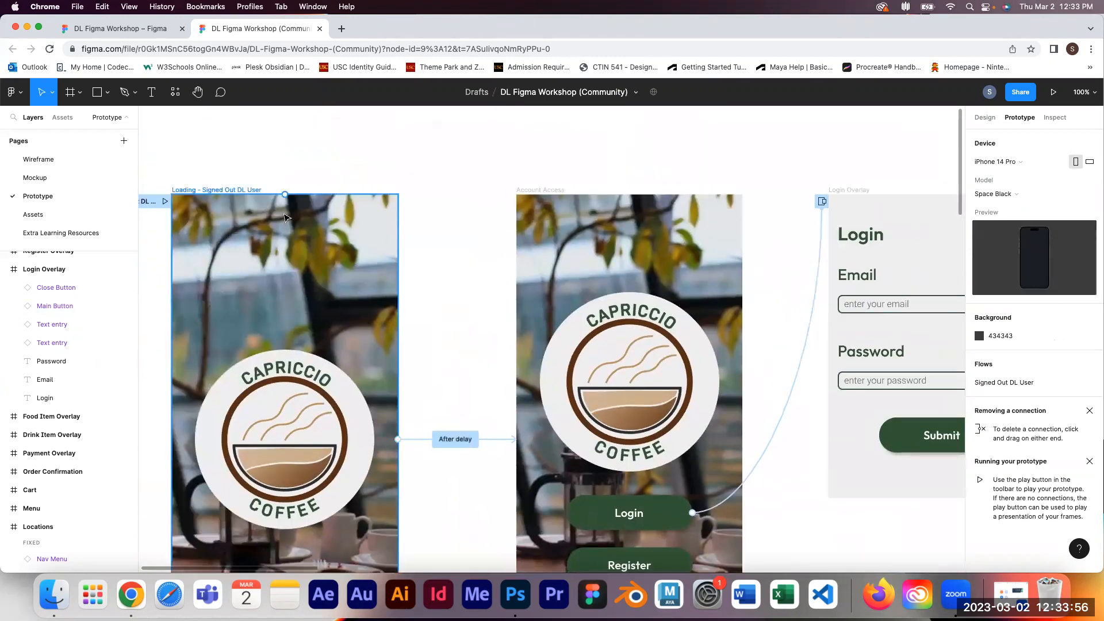
left_click(198, 194)
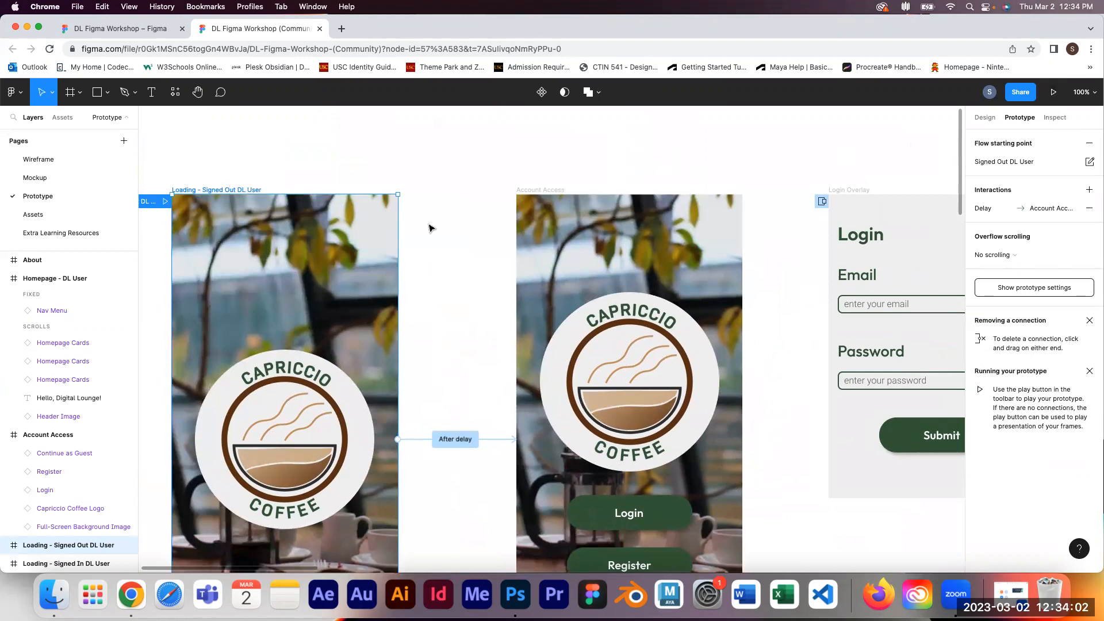
left_click(1056, 96)
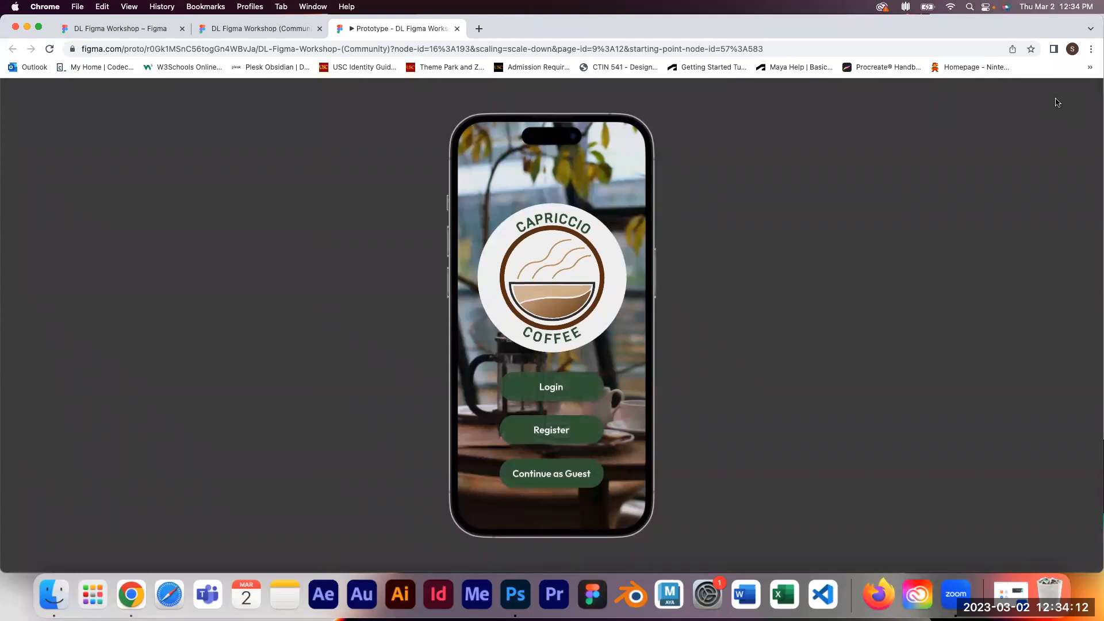
Step: Test the prototype by opening the Login overlay, closing it, and opening it again
left_click(563, 384)
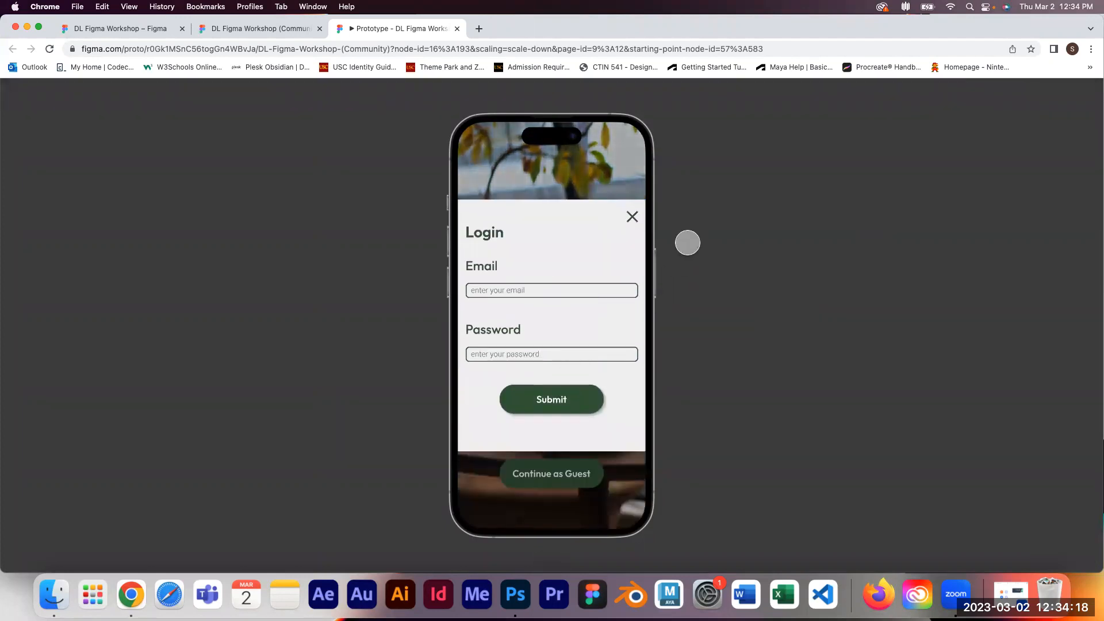
left_click(633, 213)
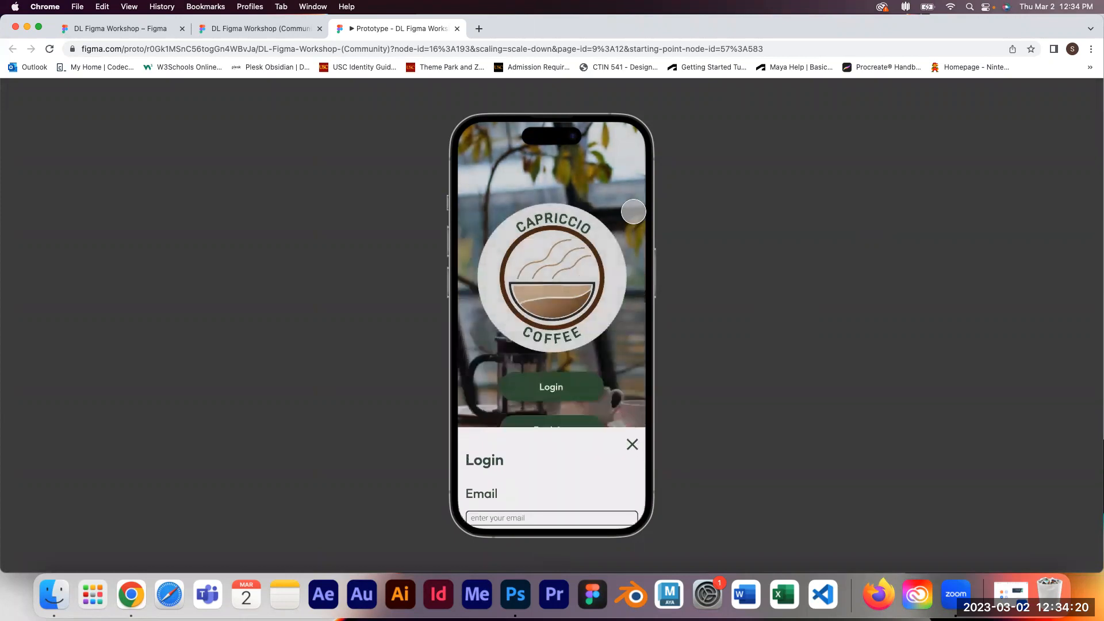
left_click(575, 382)
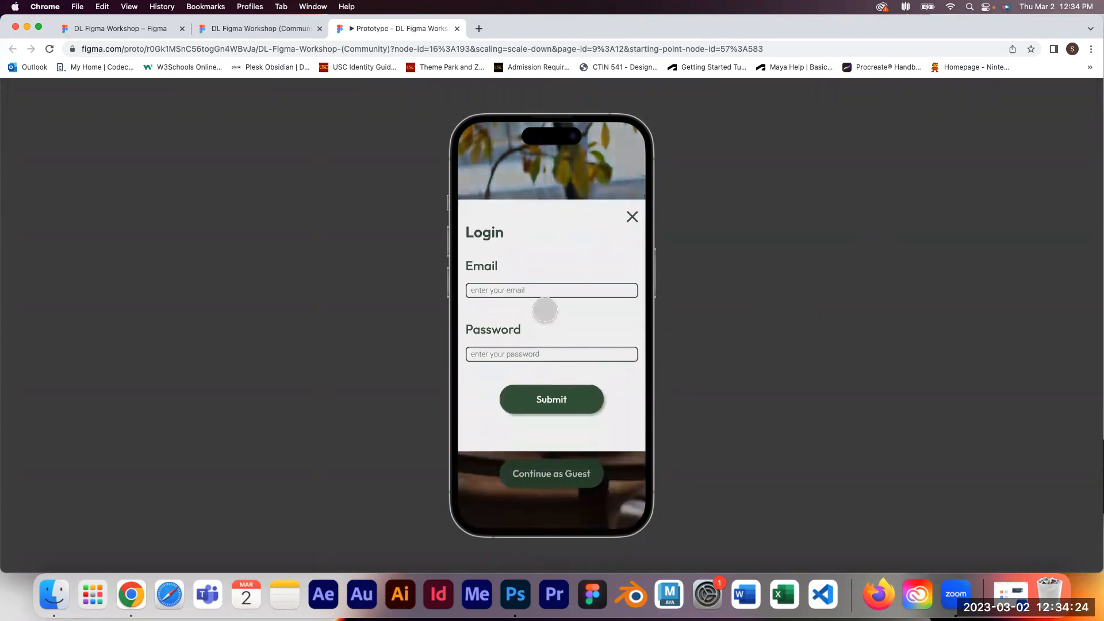
Step: Test the Login overlay by filling the email and password fields, submitting it, and closing the prototype tab
left_click(500, 289)
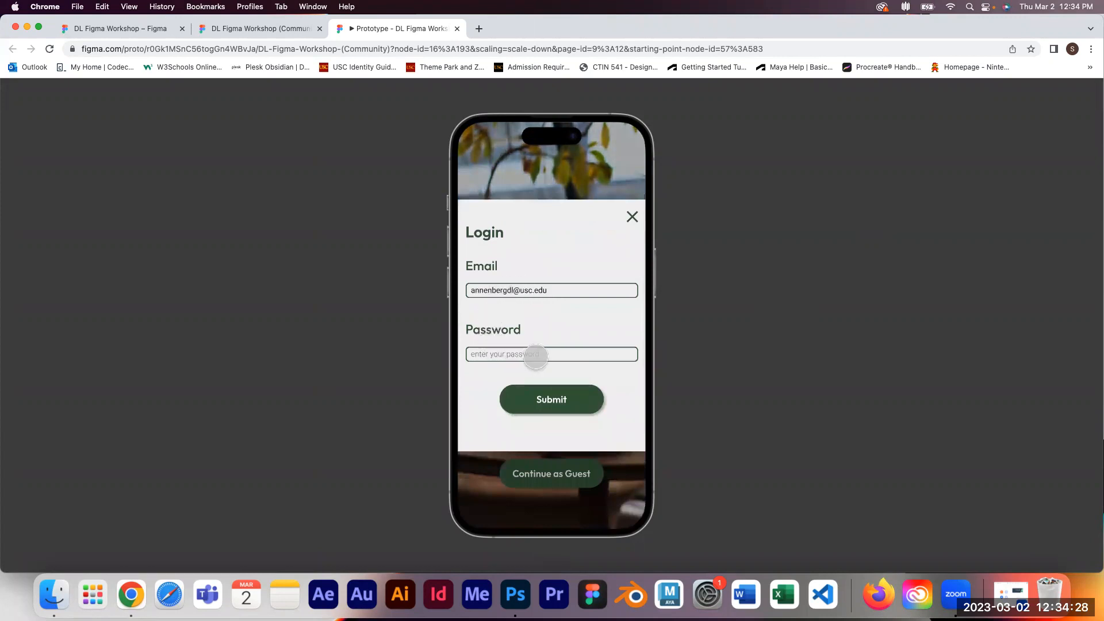
left_click(567, 355)
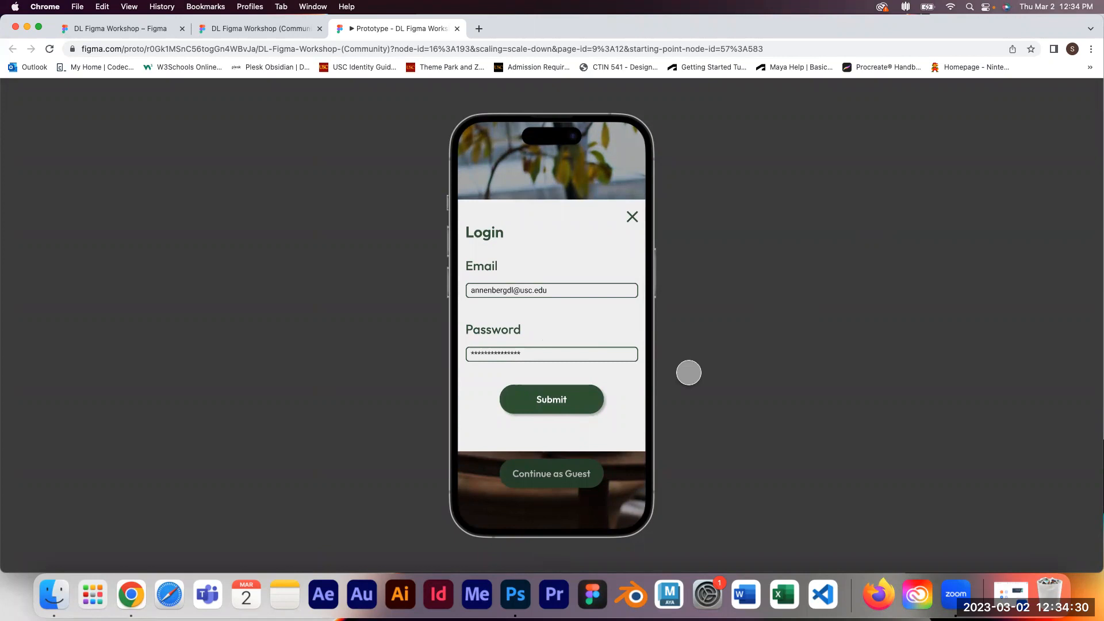
left_click(574, 399)
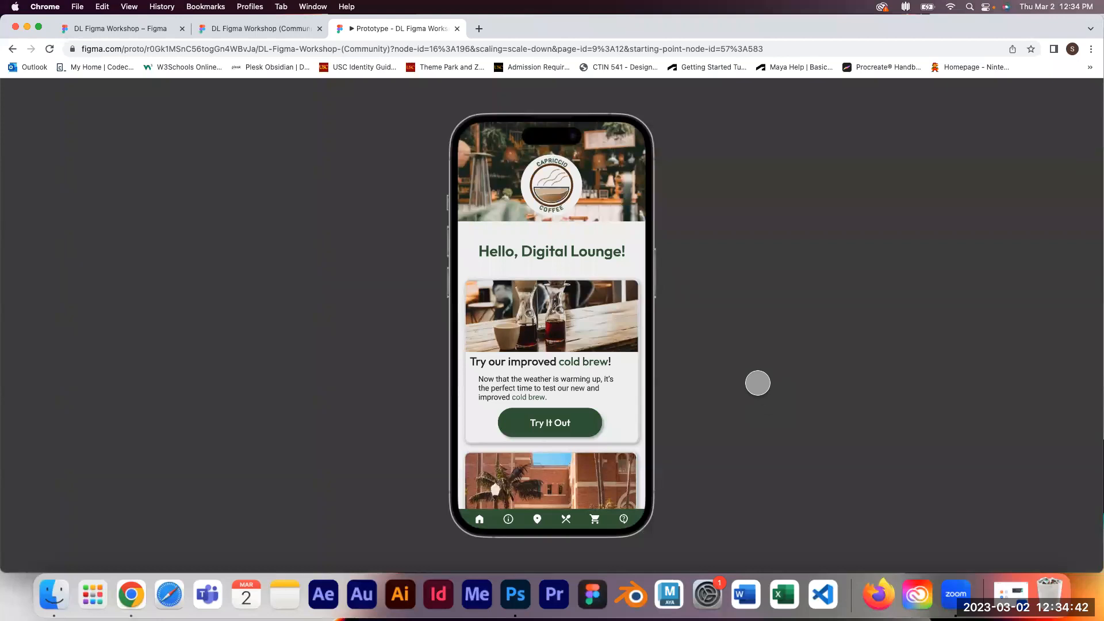
left_click(457, 28)
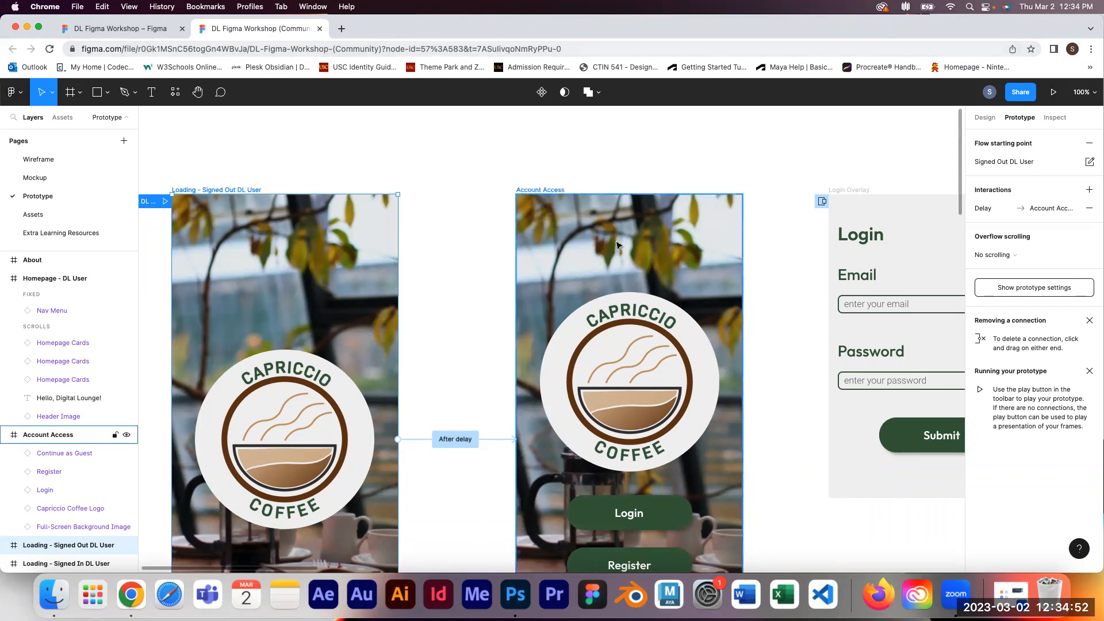
Step: Review the empty and filled text entry components on the Assets page, then return to the Prototype page
left_click_drag(778, 286, 525, 213)
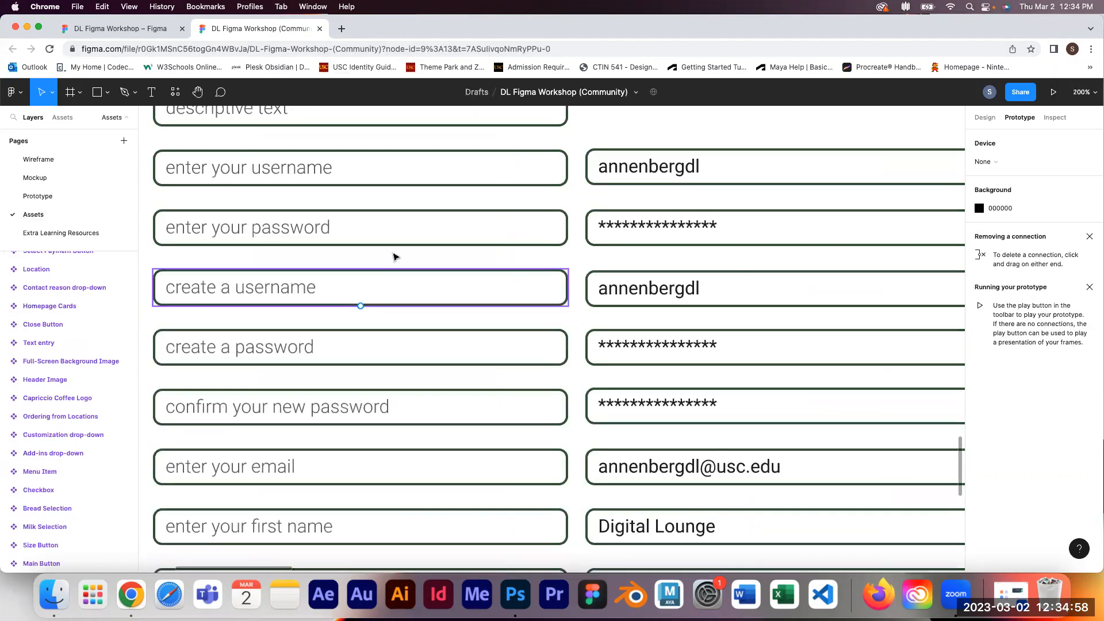
left_click_drag(410, 195, 367, 292)
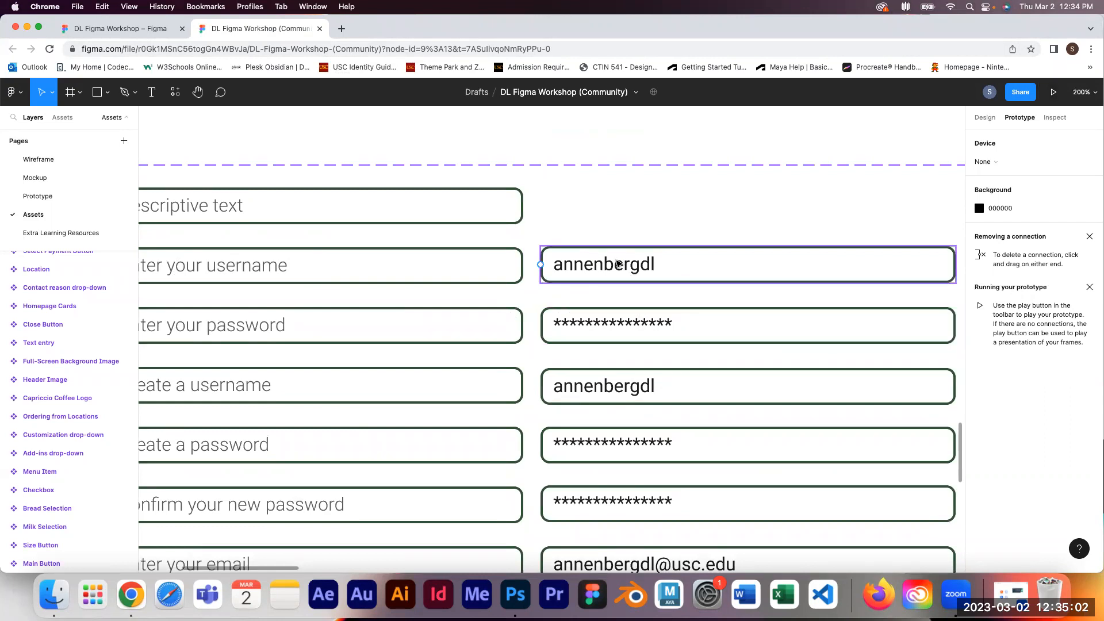
left_click(38, 196)
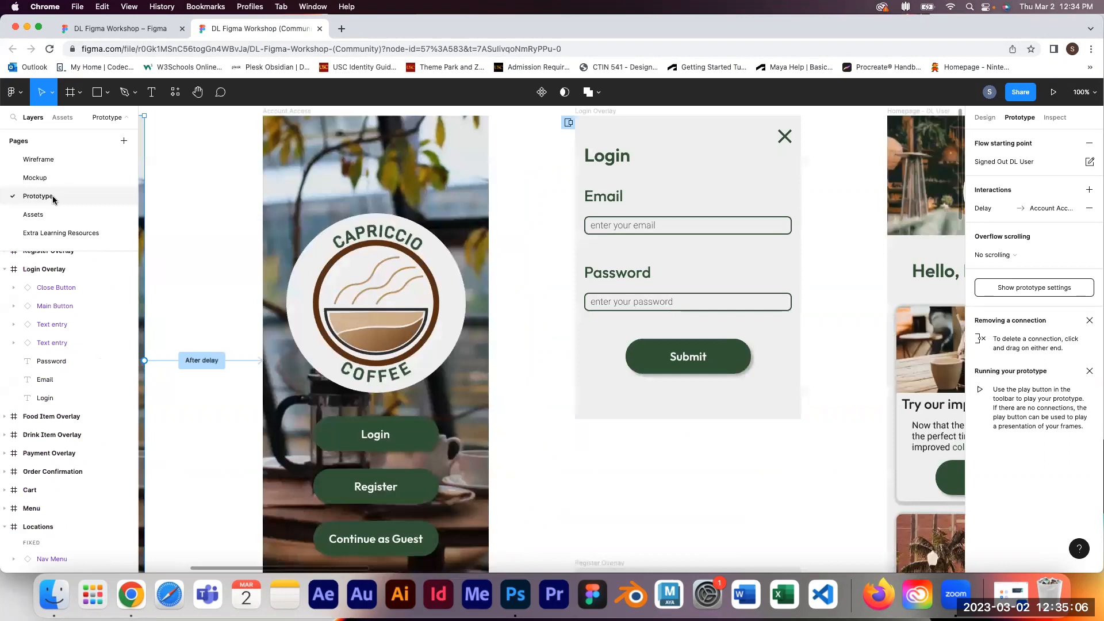
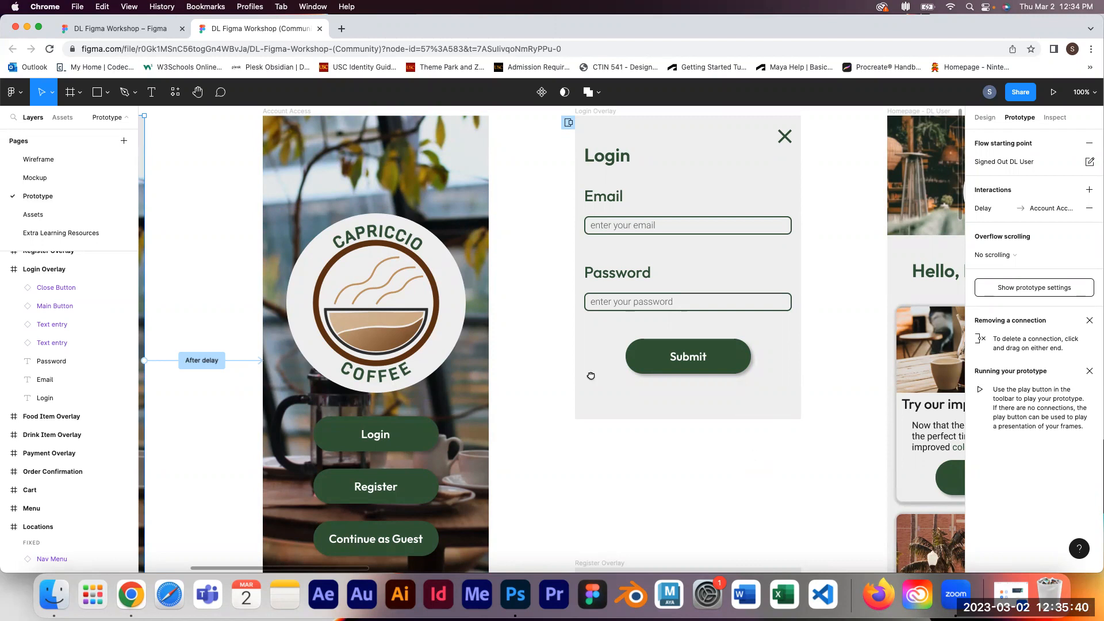
Step: Examine the Register Overlay frame and the Register button on the Account Access frame
scroll(754, 462, "right", 8)
scroll(754, 462, "down", 5)
scroll(897, 380, "down", 4)
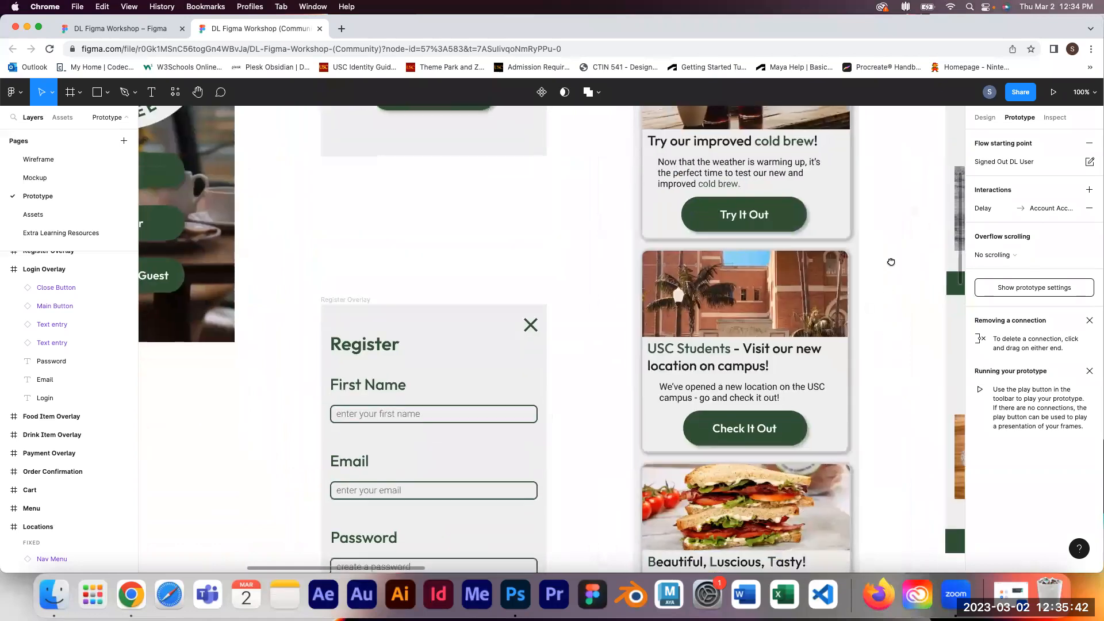
scroll(340, 234, "down", 3)
scroll(340, 234, "left", 3)
scroll(370, 286, "down", 2)
scroll(374, 284, "left", 2)
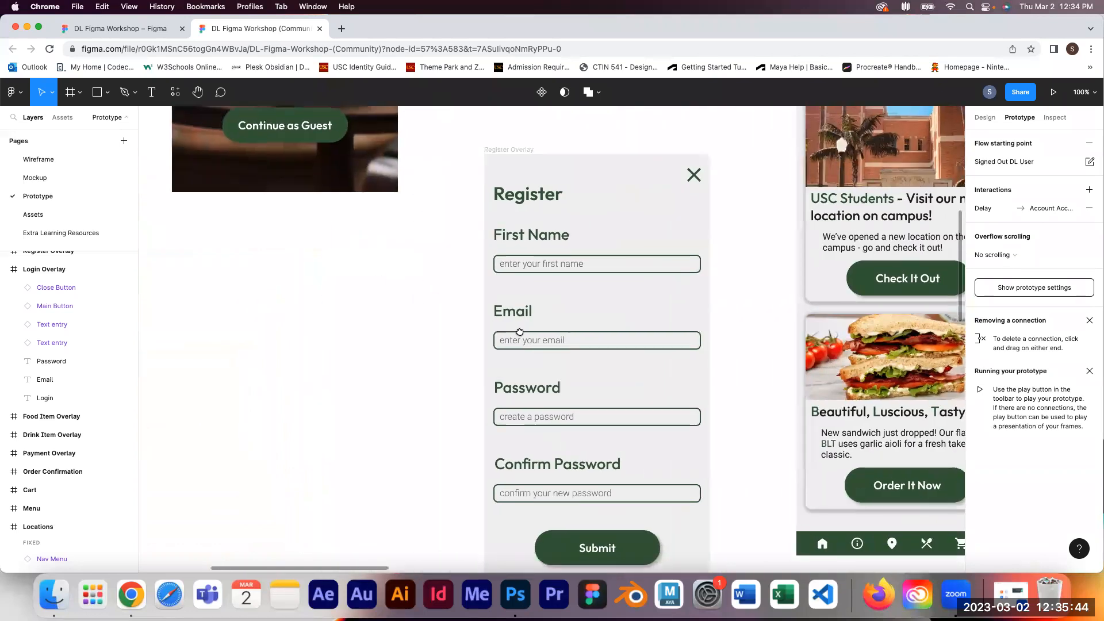
scroll(518, 333, "left", 3)
scroll(518, 334, "up", 2)
scroll(535, 328, "up", 5)
scroll(370, 289, "right", 1)
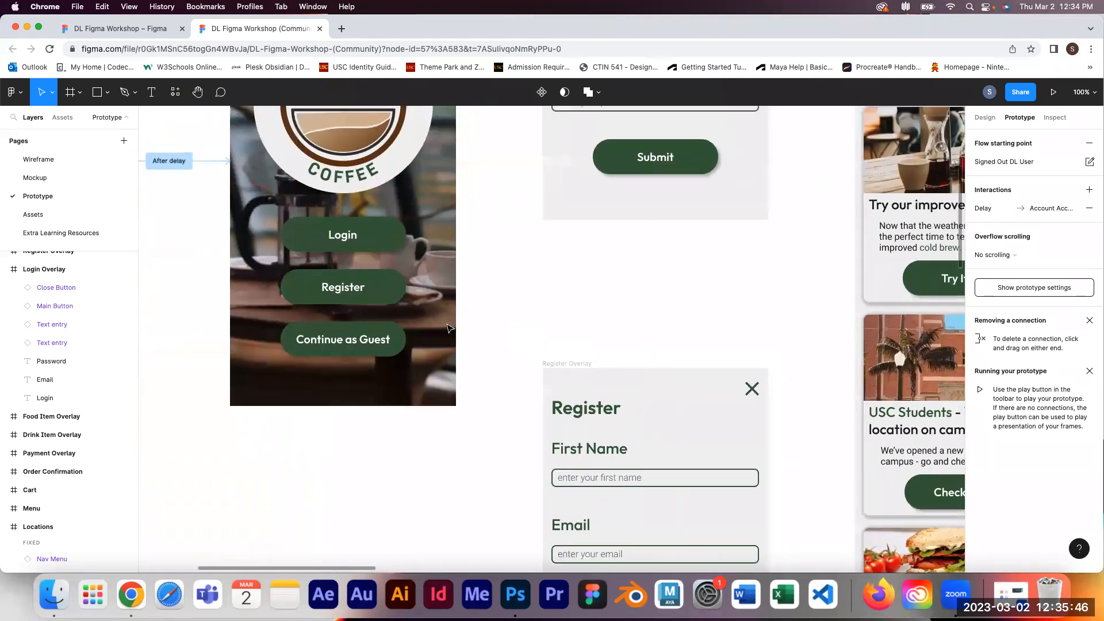
left_click(369, 289)
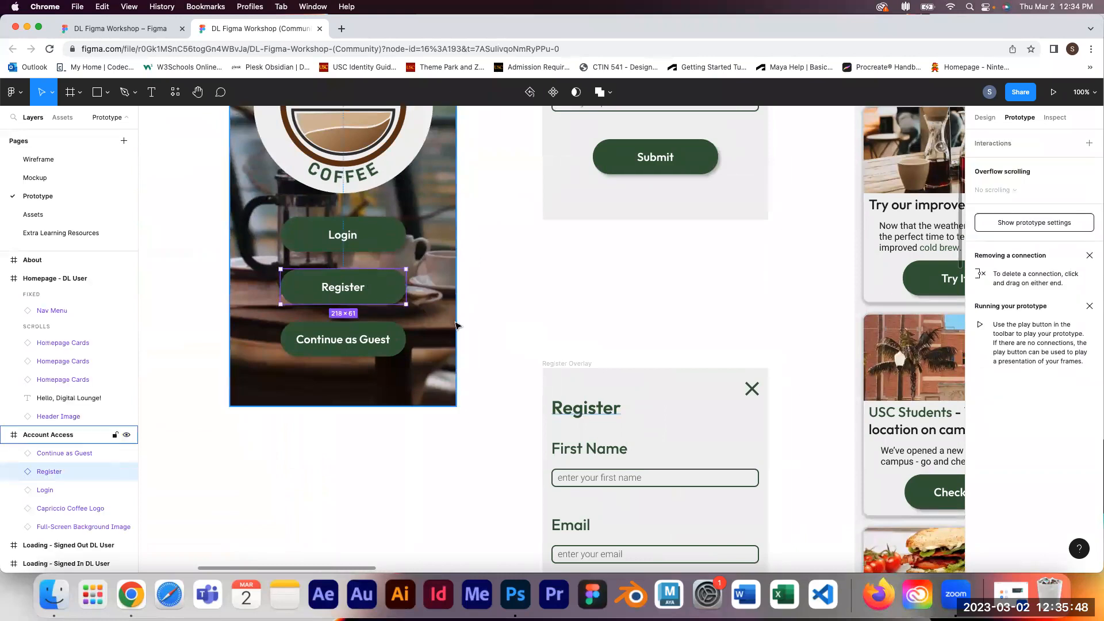
left_click(547, 345)
Step: Examine the Homepage - DL User and About frames and the connection arrows between frames
scroll(547, 340, "down", 5)
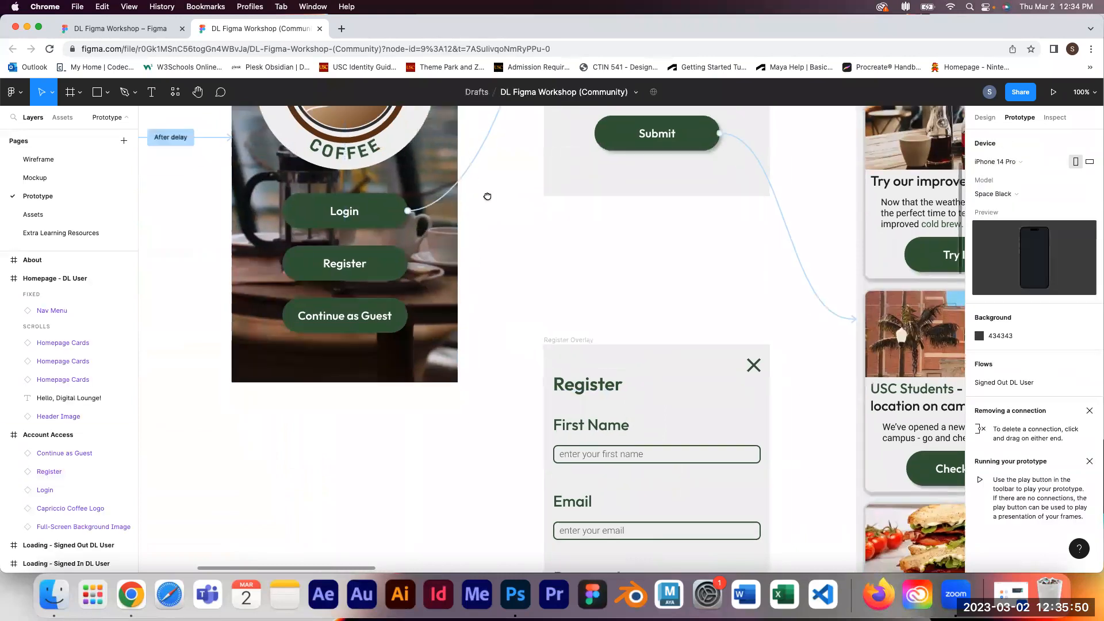
scroll(576, 327, "right", 2)
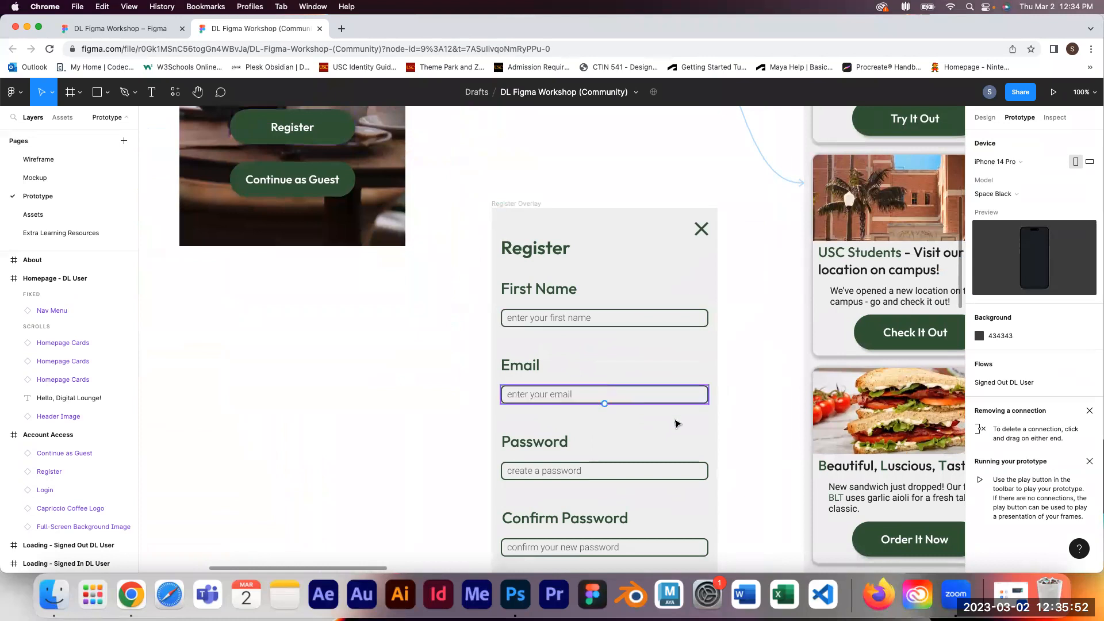
scroll(691, 248, "down", 4)
scroll(690, 248, "right", 1)
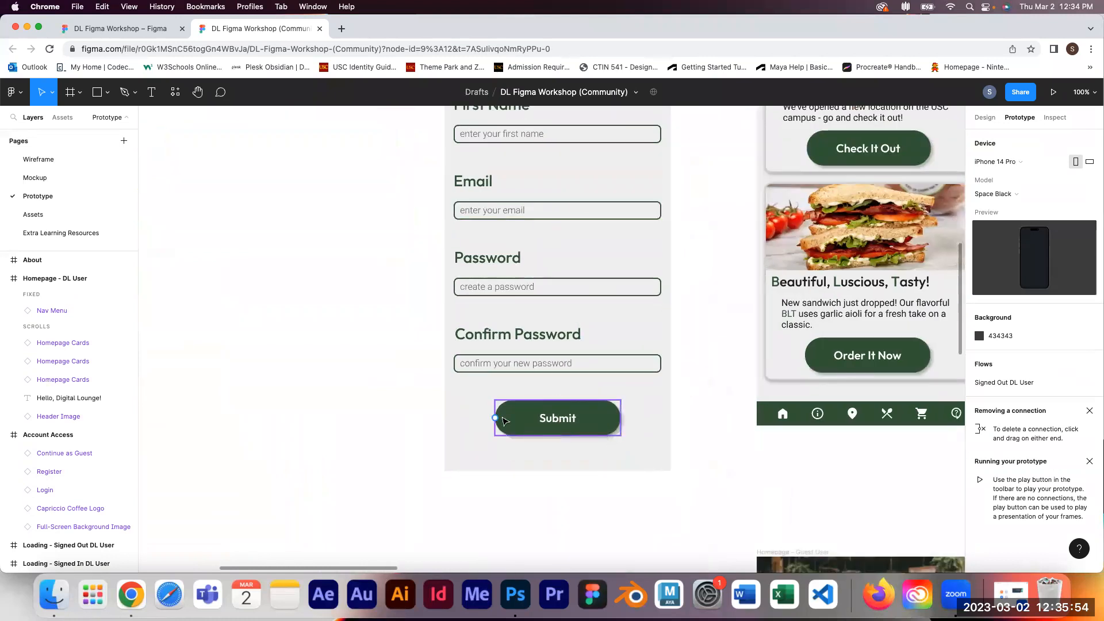
scroll(594, 281, "up", 5)
scroll(595, 280, "right", 1)
scroll(594, 280, "up", 1)
scroll(594, 280, "right", 1)
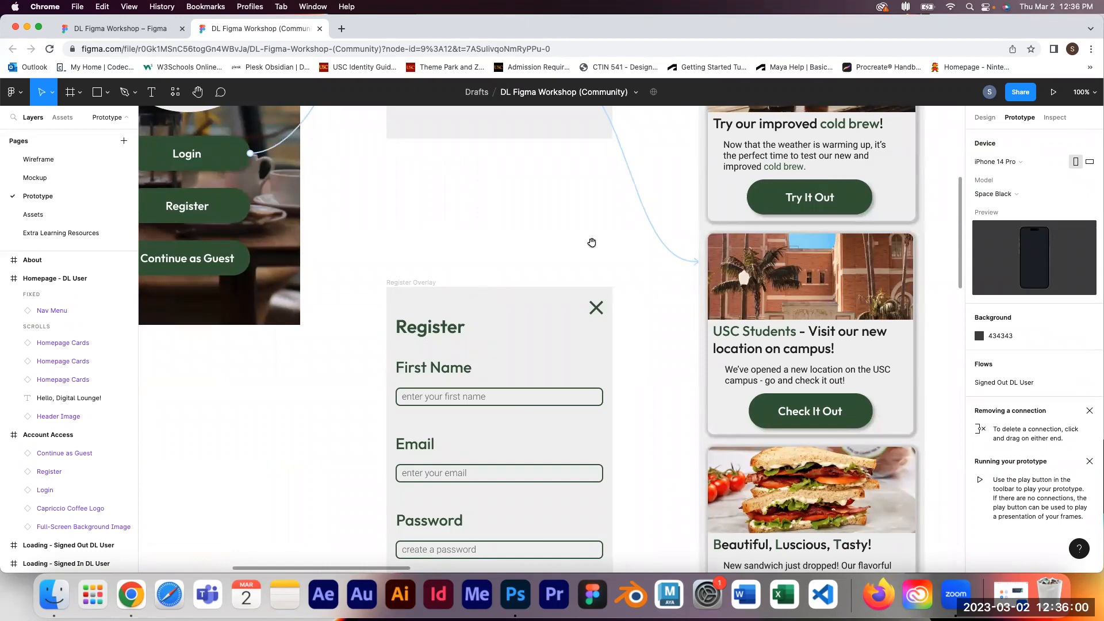
scroll(596, 232, "right", 10)
scroll(596, 233, "up", 1)
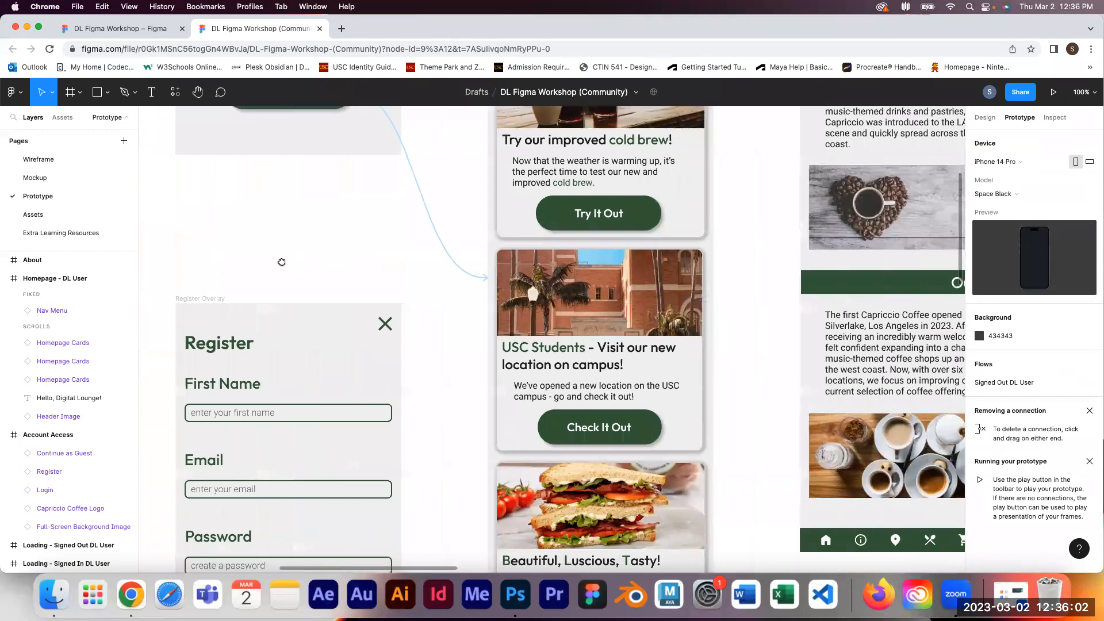
scroll(558, 277, "up", 3)
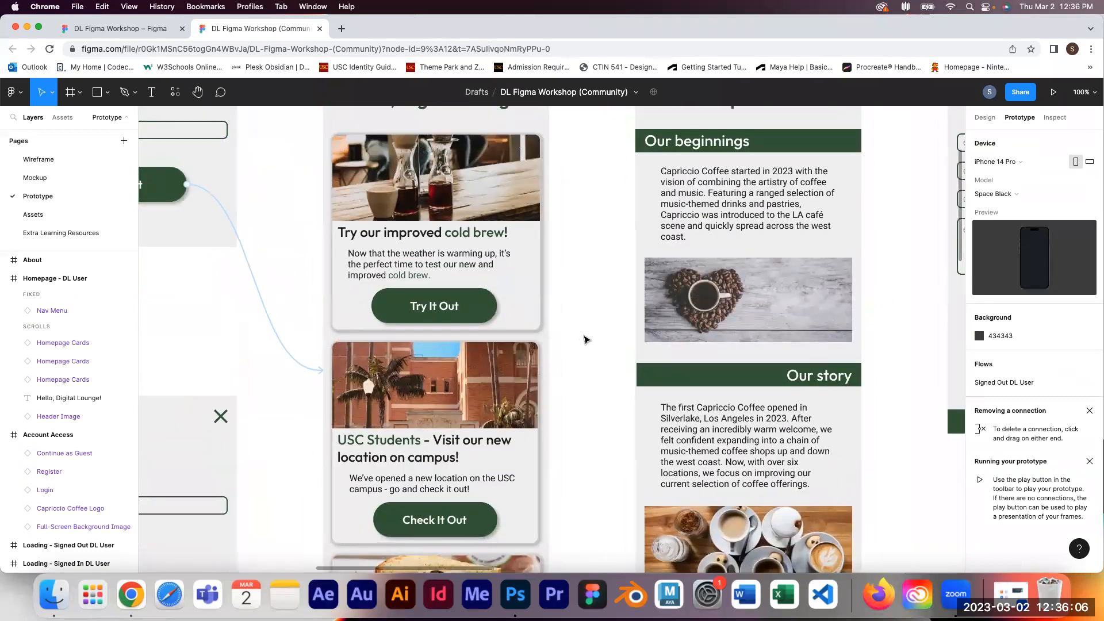
Step: Select the Home Nav icon inside the Nav Menu of the Homepage - DL User frame
key("minus")
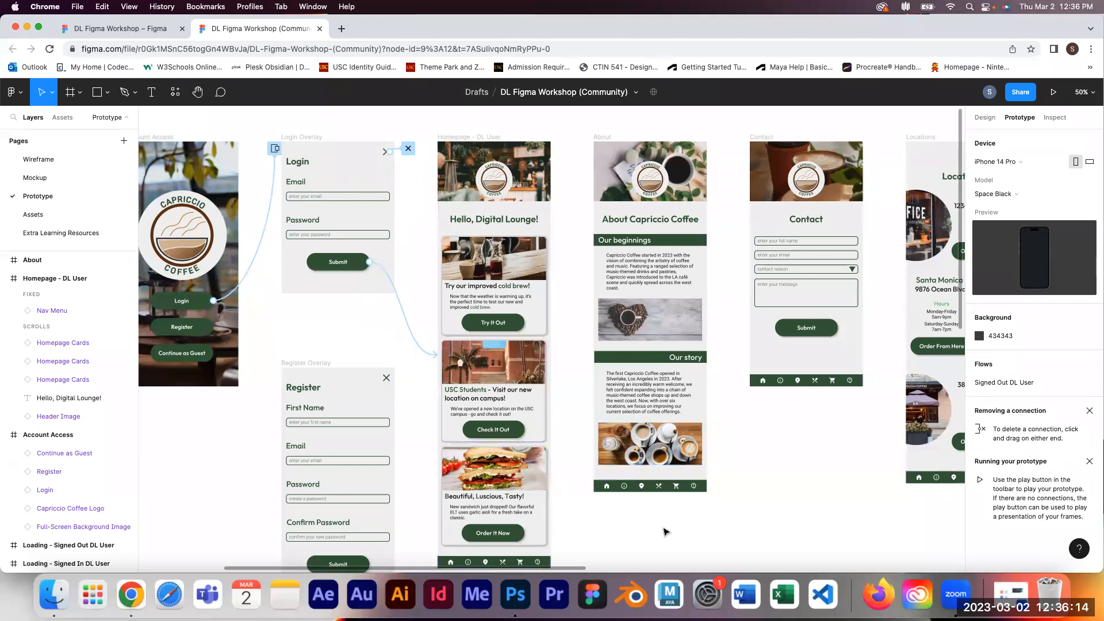
scroll(665, 532, "down", 5)
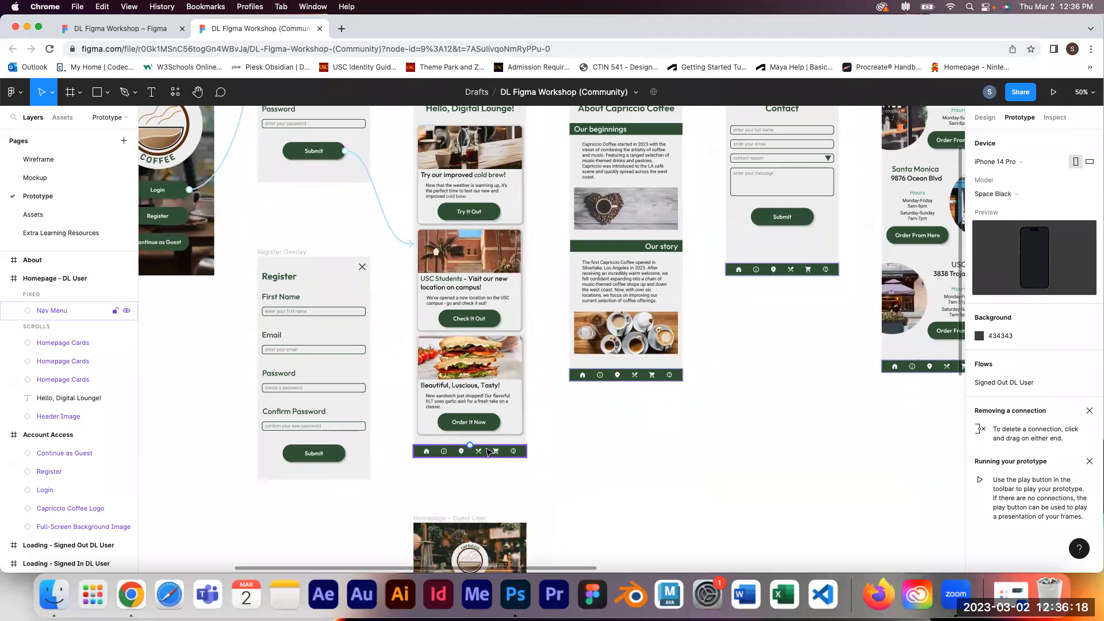
double_click(431, 453)
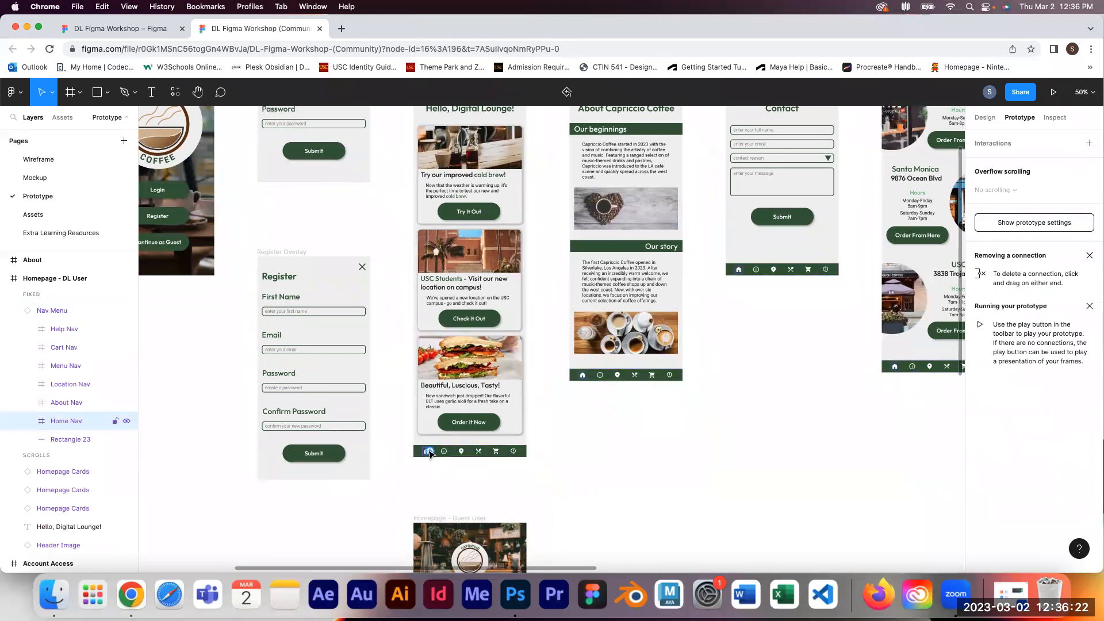